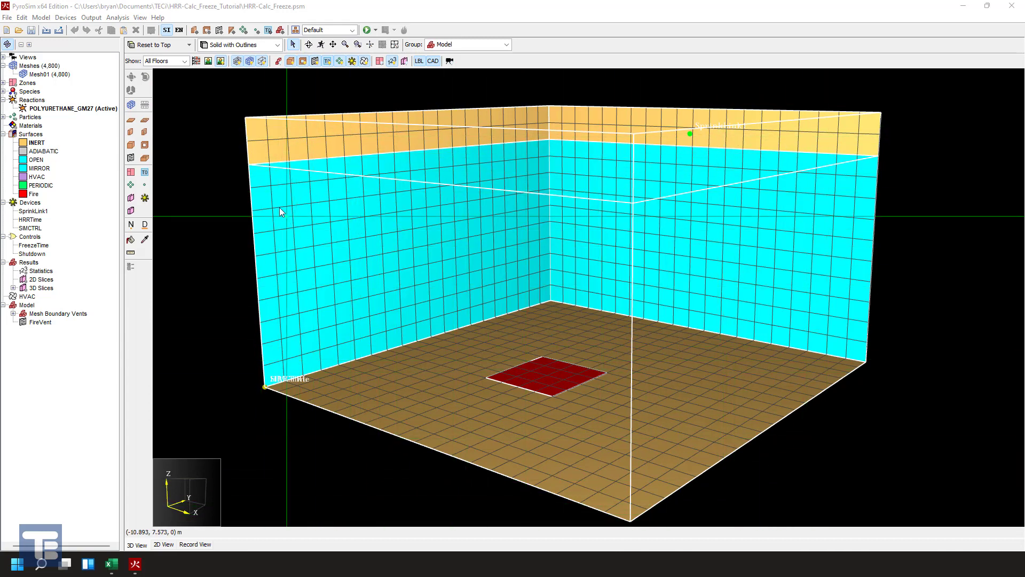
- Highlight the model's meshes and Mesh01 to examine the mesh extents, and clear the selection
click(231, 177)
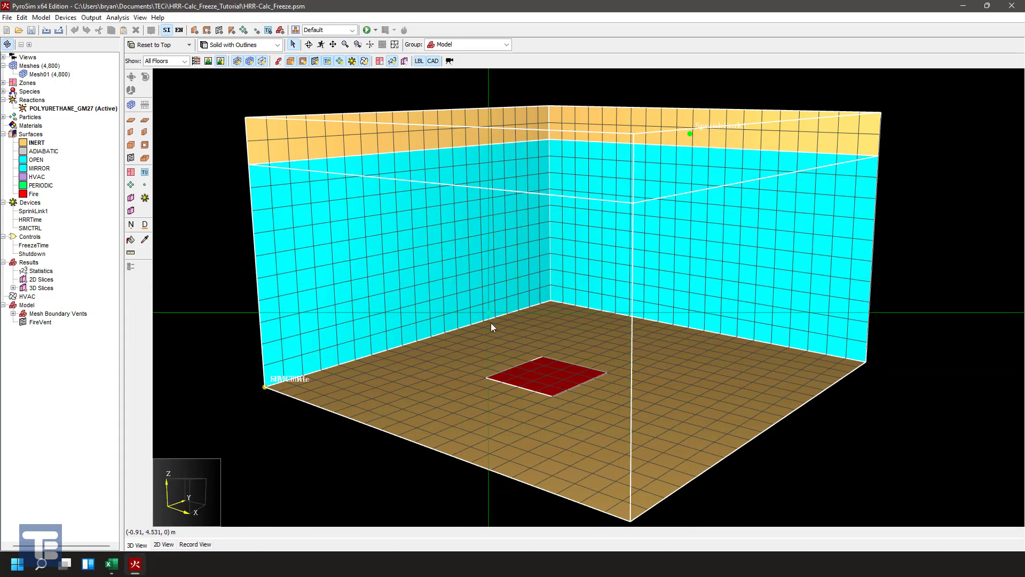
click(37, 65)
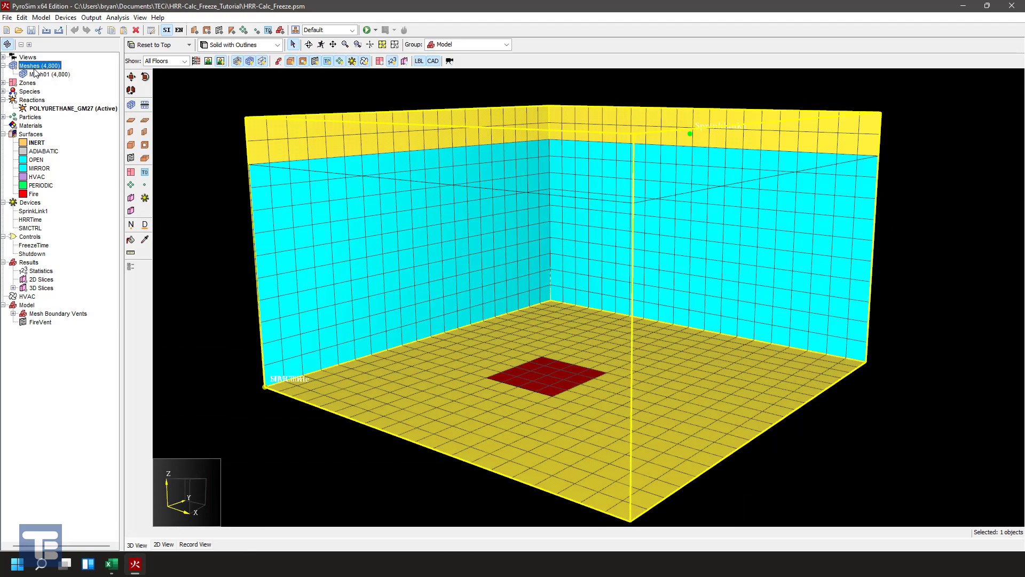
click(47, 75)
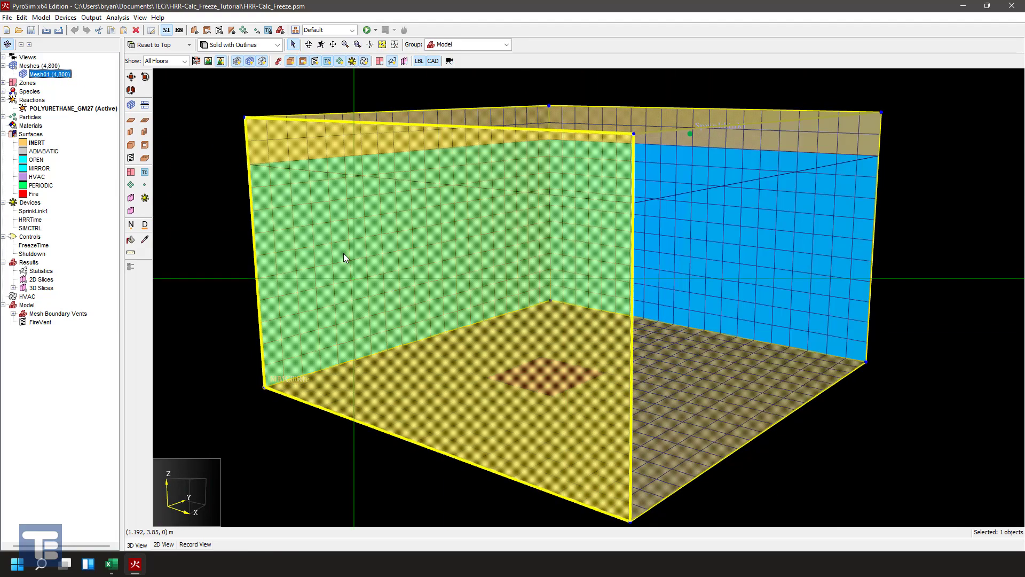
click(222, 102)
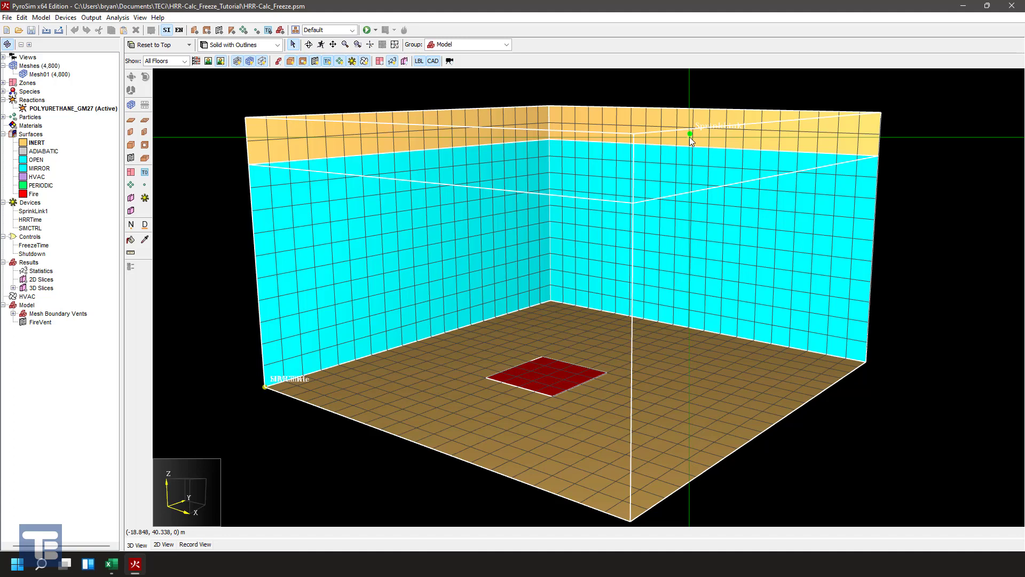
- Start a new sprinkler device, open its tool properties and review the available device types
click(66, 17)
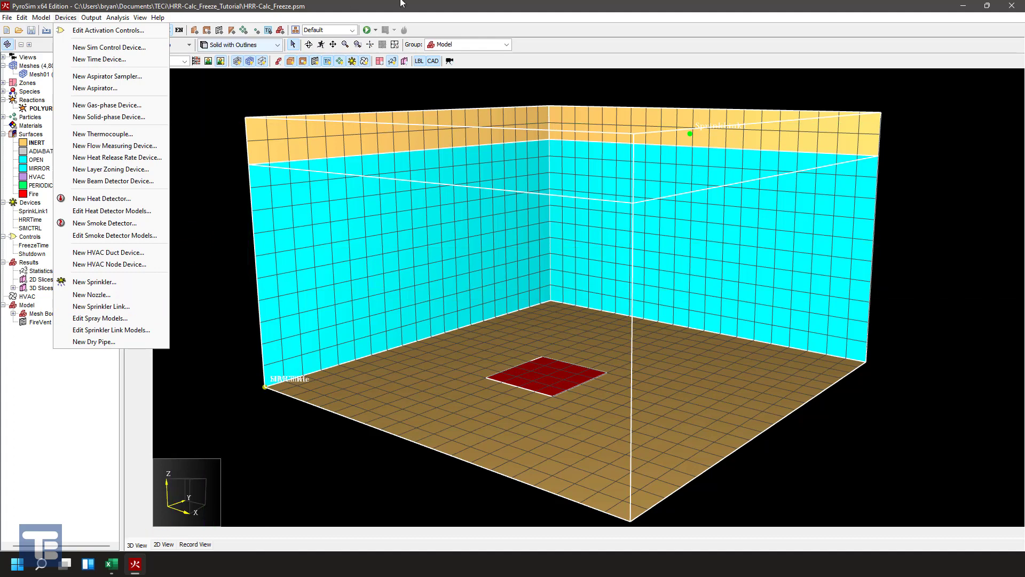
click(94, 281)
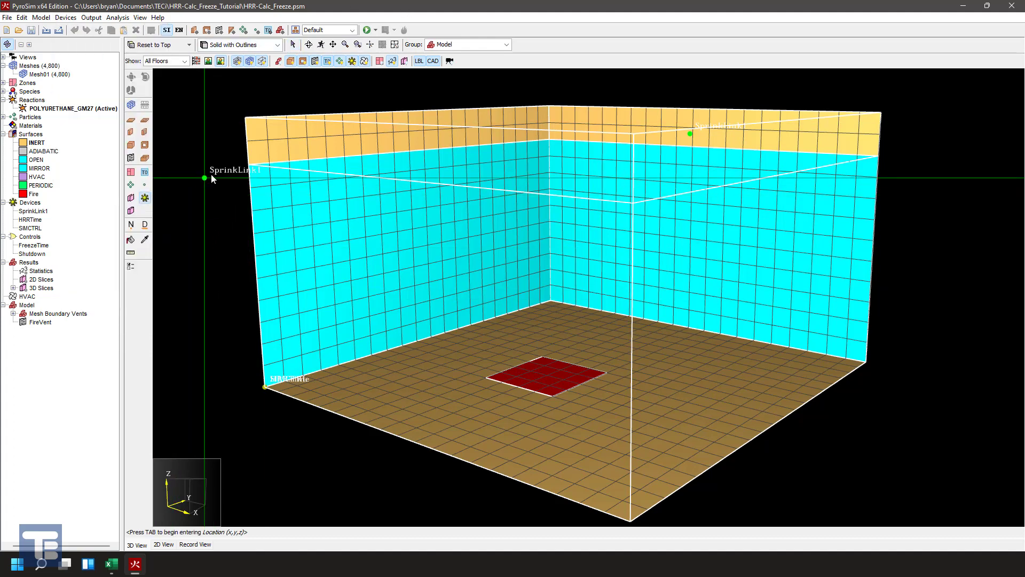
right_click(211, 178)
click(240, 251)
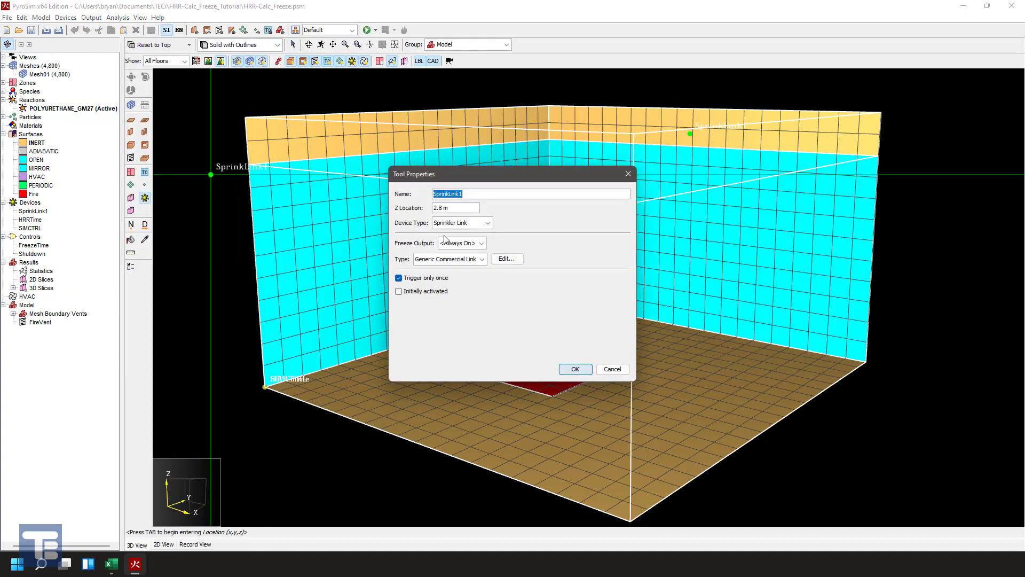
click(486, 223)
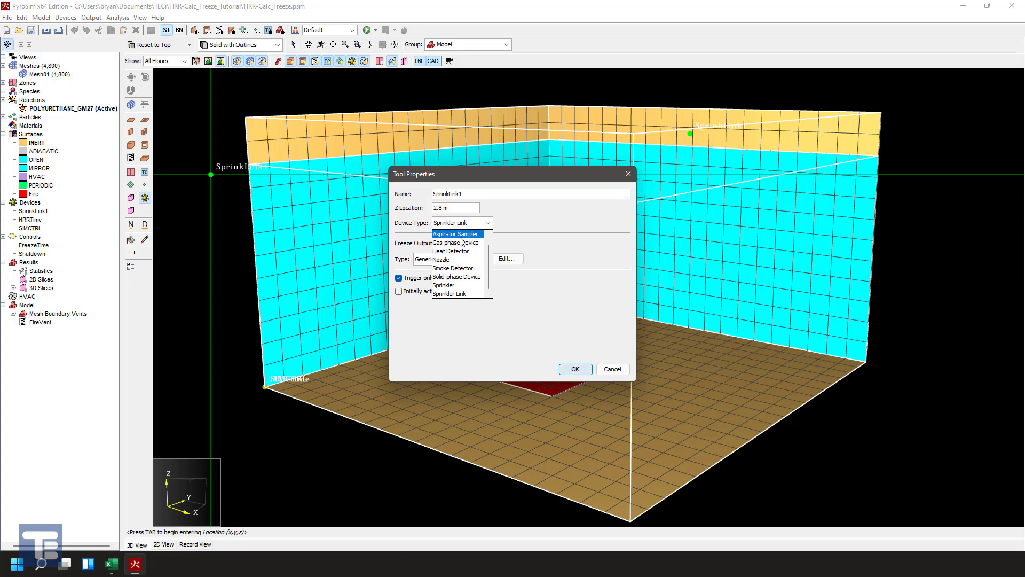
click(609, 367)
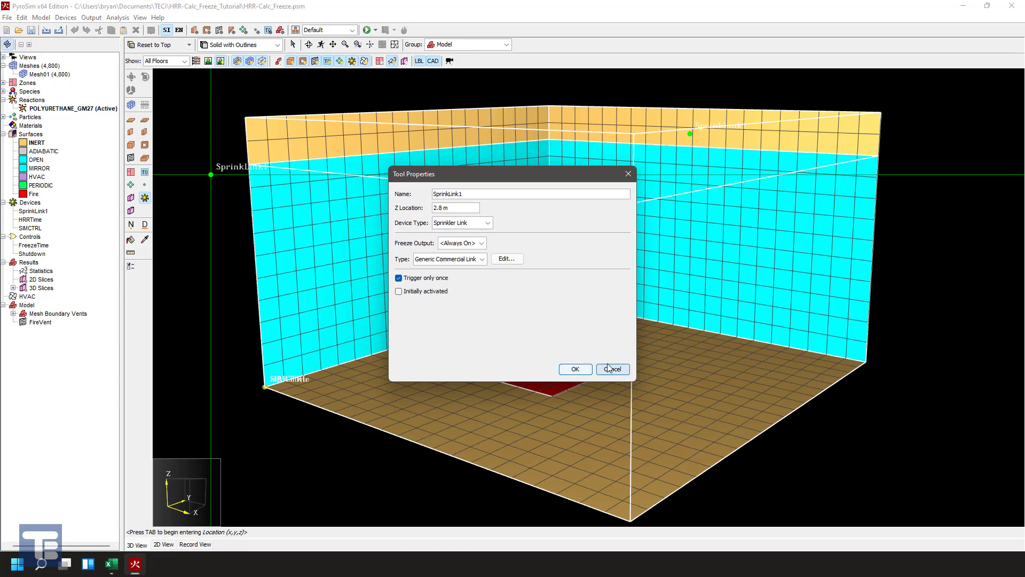
- Inspect the Generic Commercial Link model's activation temperature, and leave the device tool without placing a device
click(506, 258)
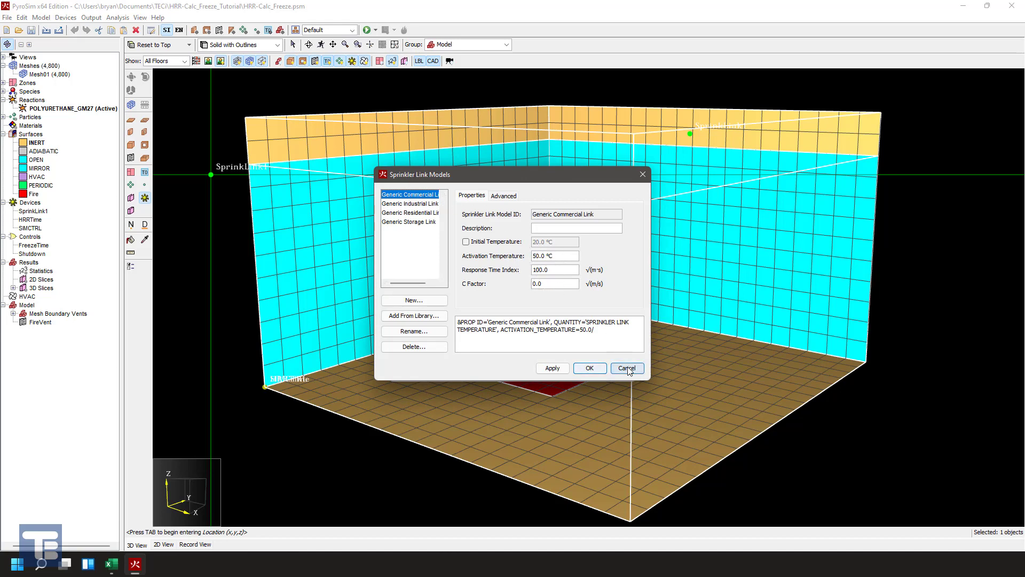
drag(556, 255, 531, 258)
click(626, 368)
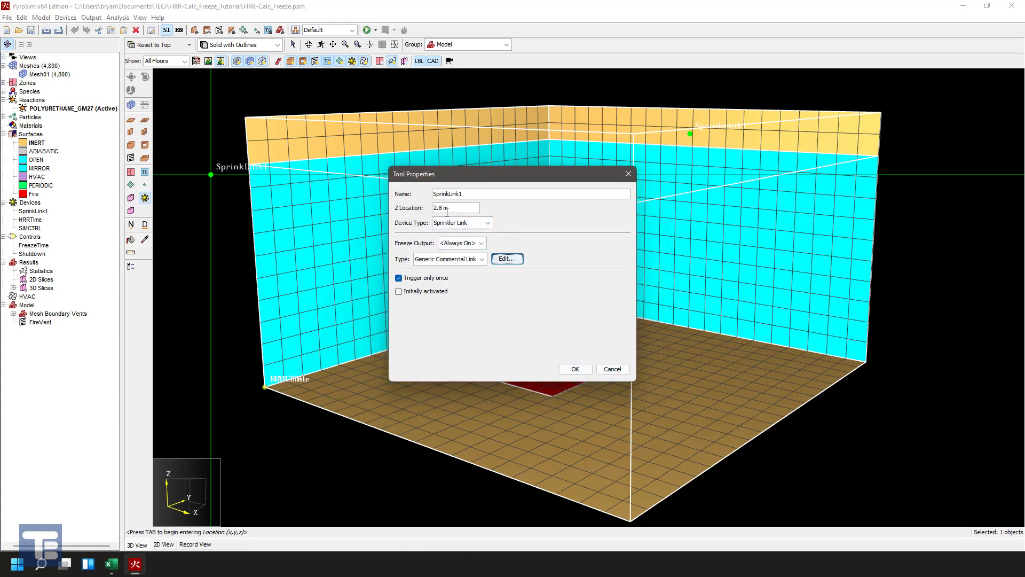
click(612, 369)
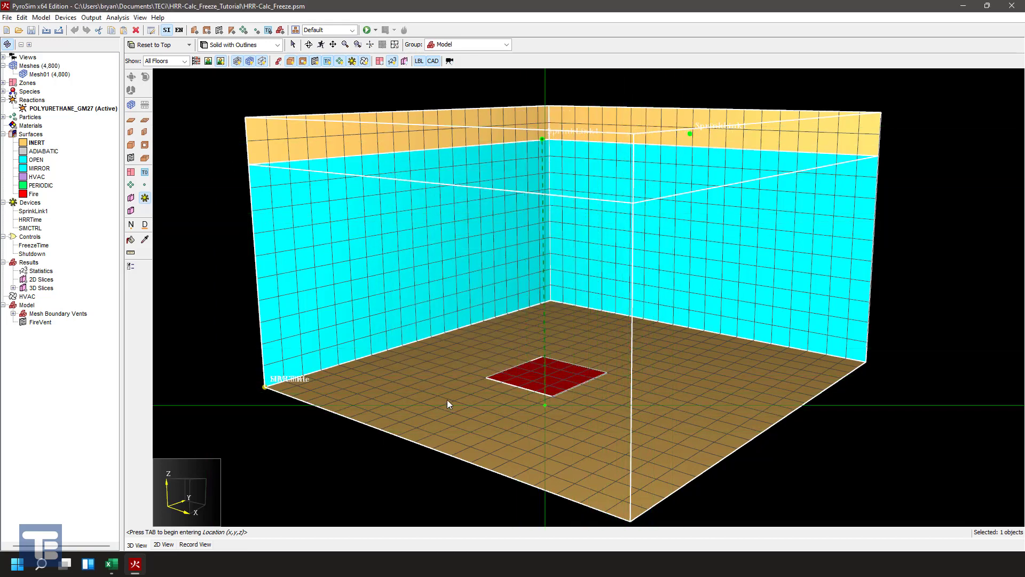
key(Escape)
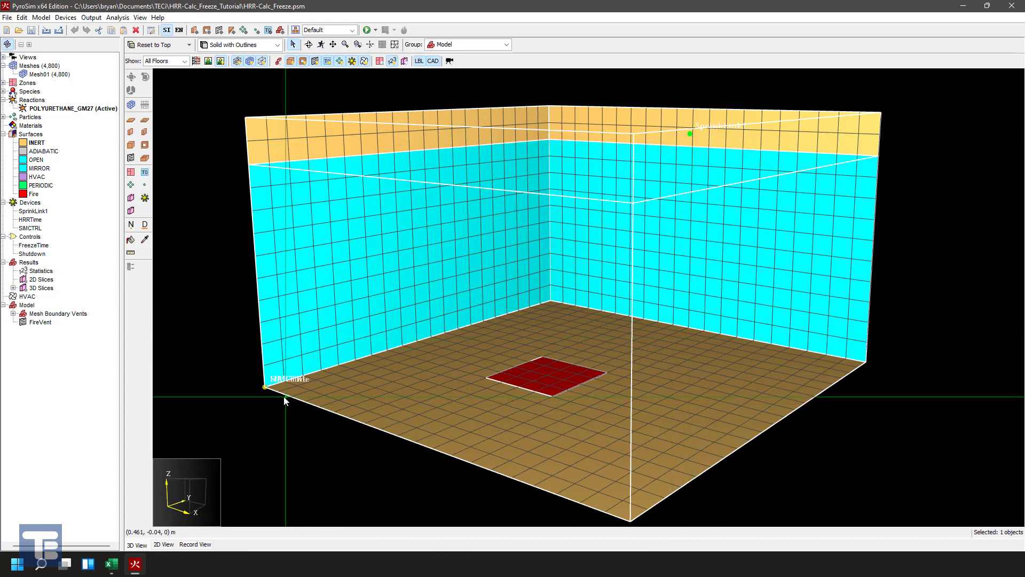
- Locate FireVent in the model and open the Fire surface for editing
click(23, 321)
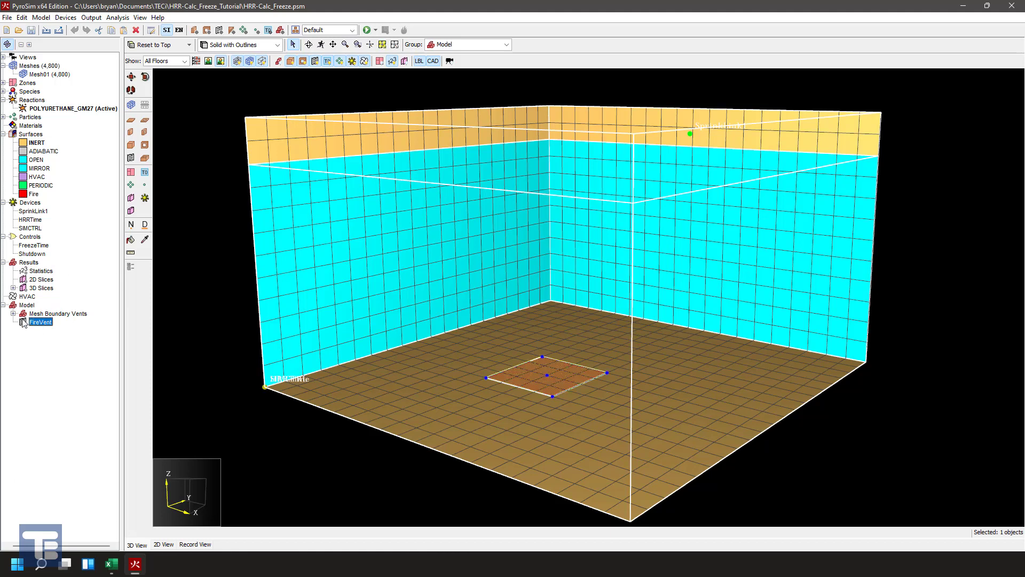
double_click(31, 194)
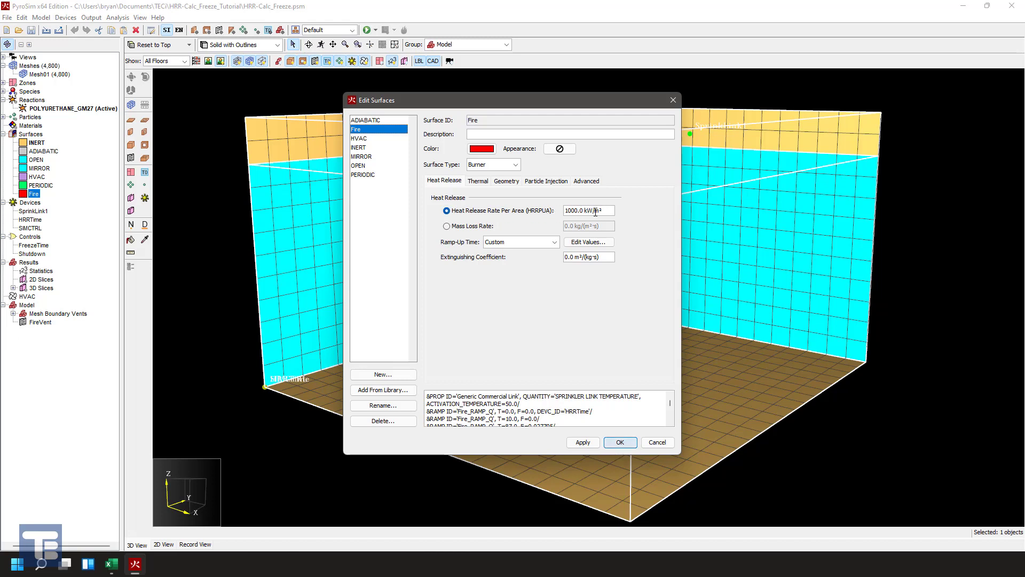
drag(556, 102, 884, 83)
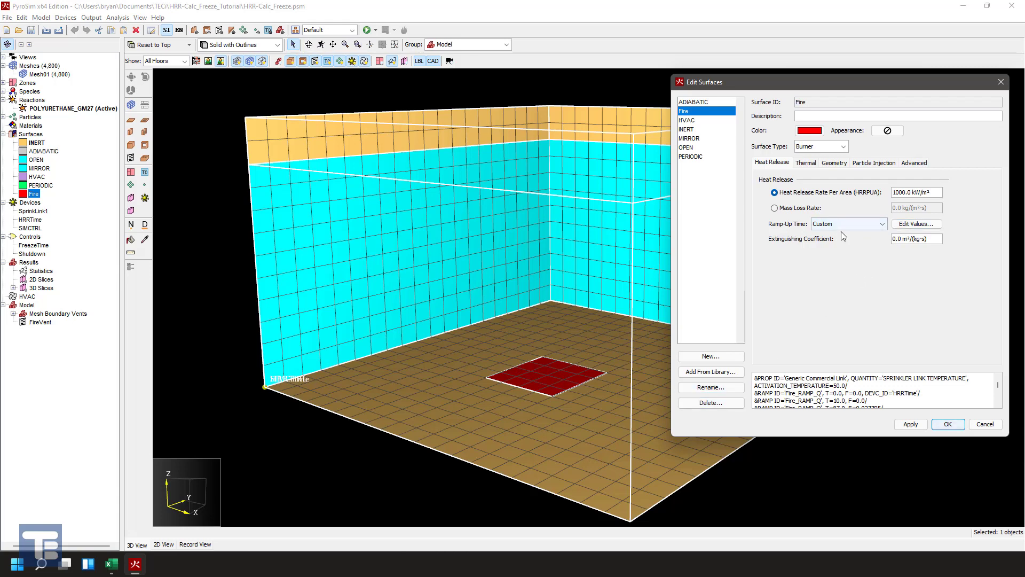
- Set the function input of the Fire surface's custom ramp to Time and remove all its rows
click(919, 226)
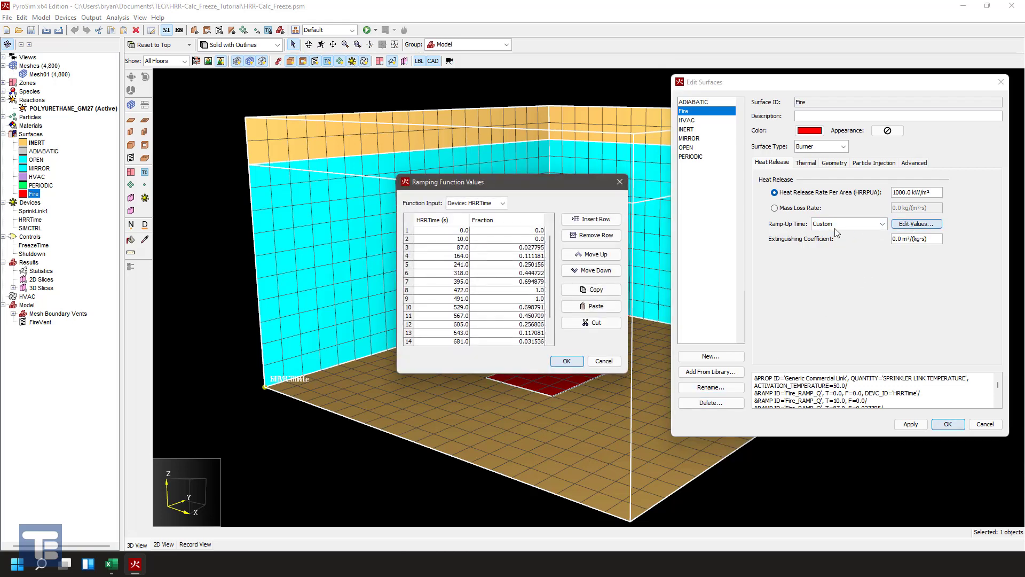
click(500, 206)
click(500, 206)
click(500, 206)
click(470, 213)
drag(410, 231, 412, 365)
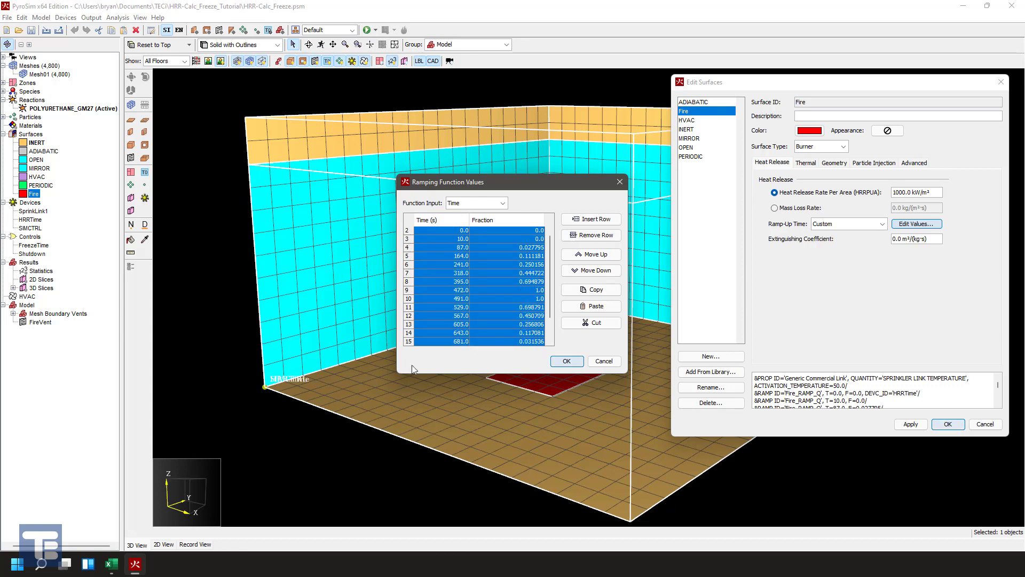
click(591, 235)
click(591, 235)
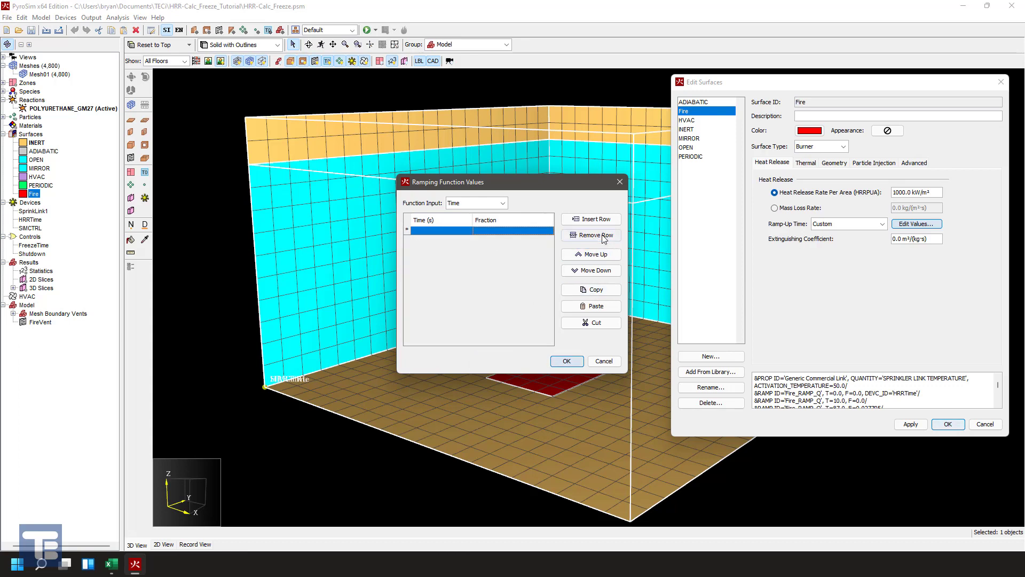
- Enter a single ramp point at time 0 s and accept the Fire surface's ramping function
click(566, 361)
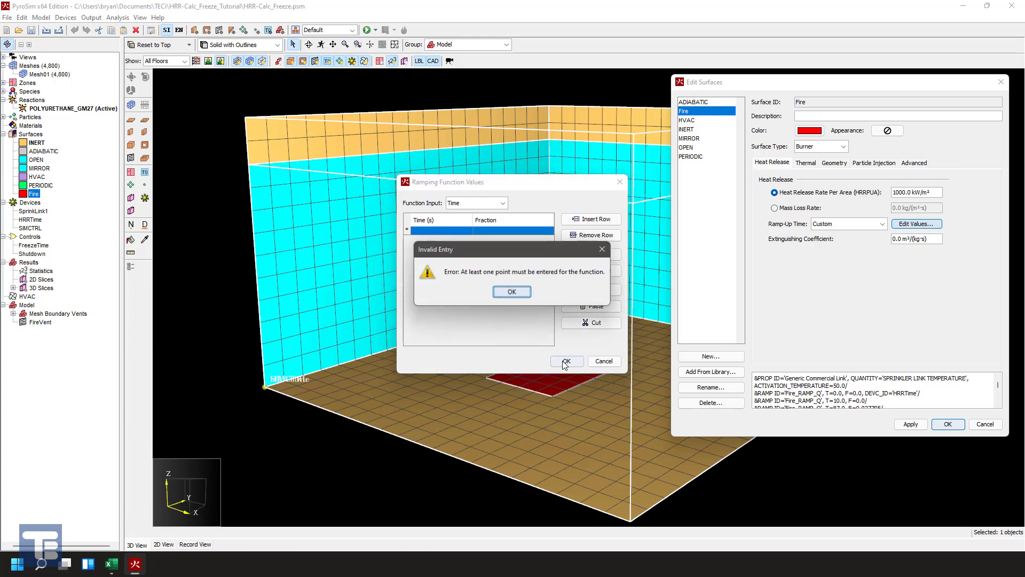
click(510, 293)
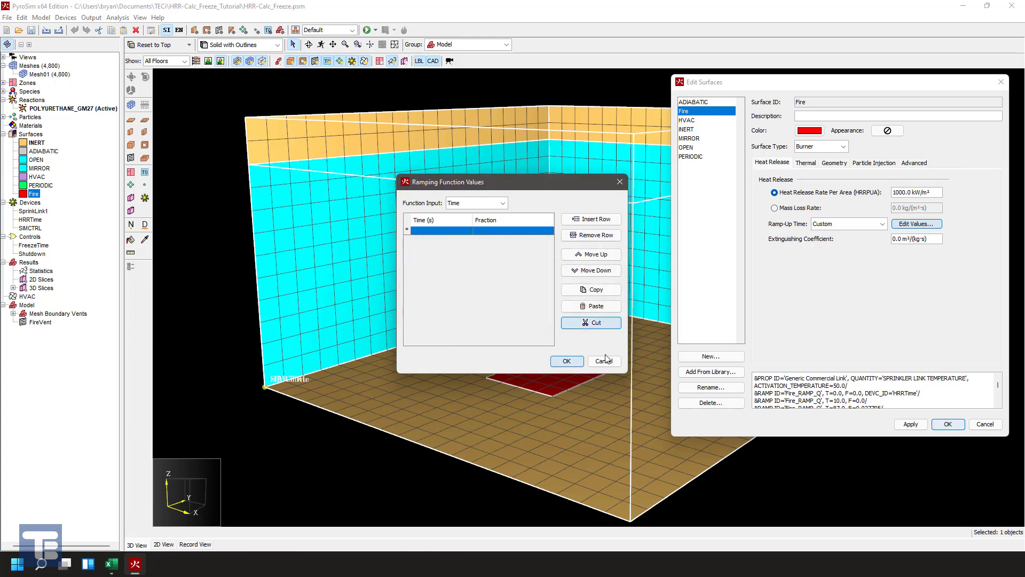
click(454, 230)
text(0)
key(Return)
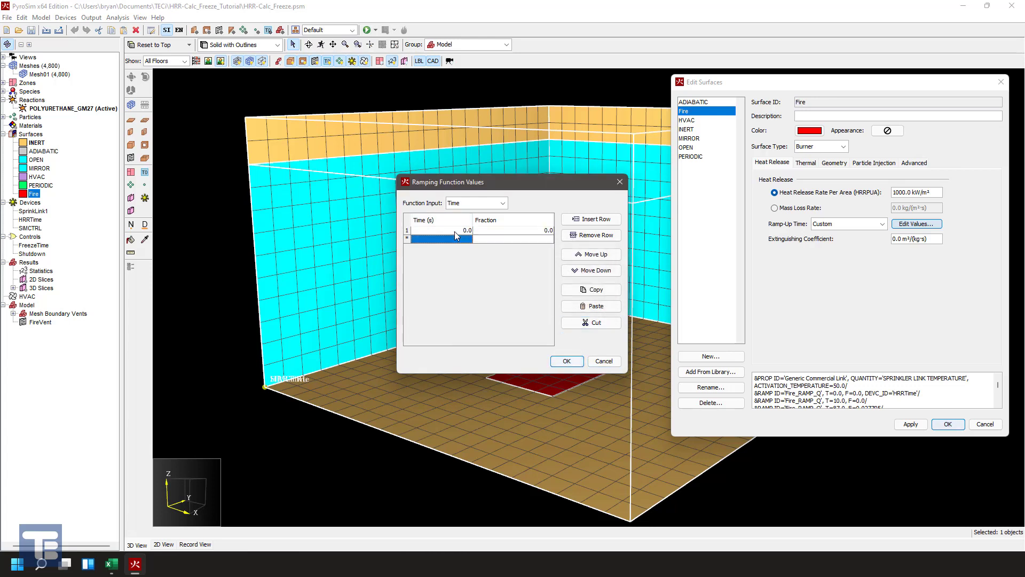
click(566, 361)
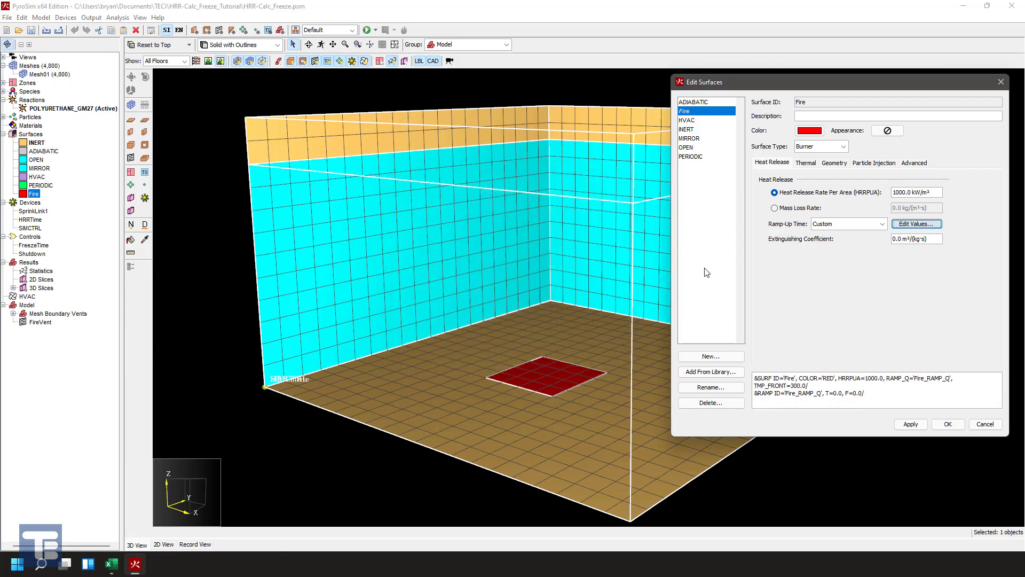
- Set the Fire surface's heat release ramp-up time to the t² option
click(875, 223)
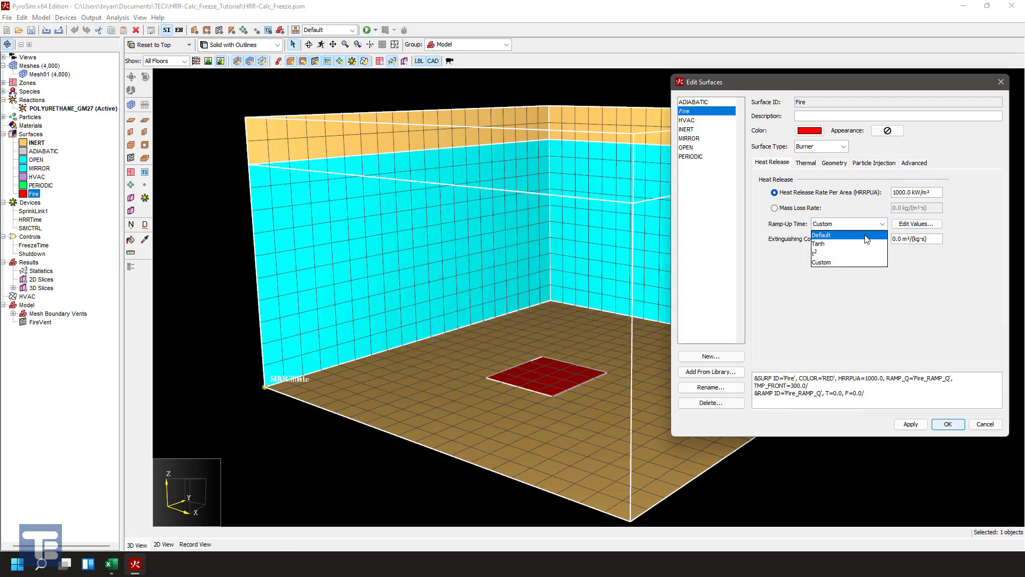
click(868, 244)
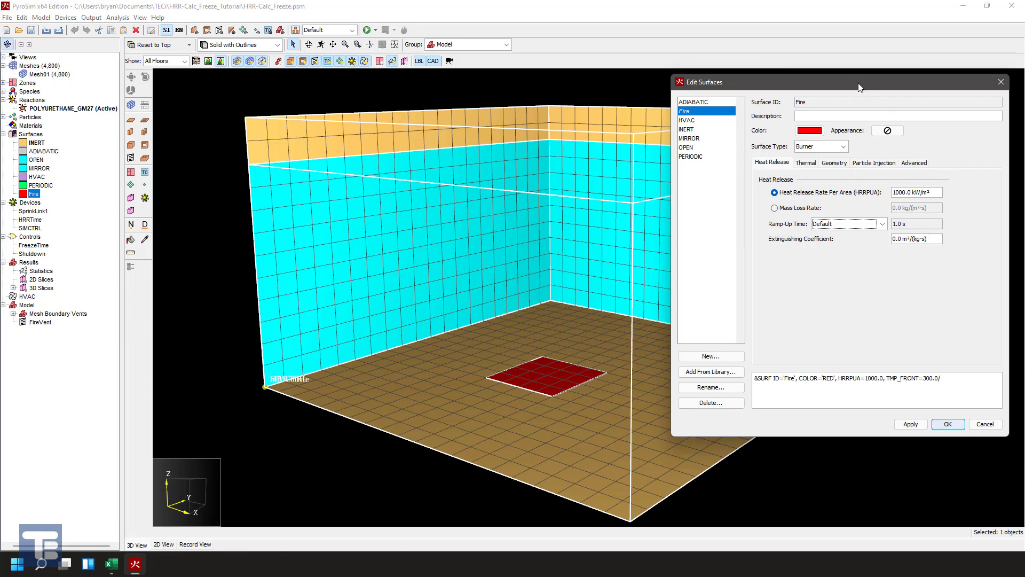
drag(860, 87, 844, 102)
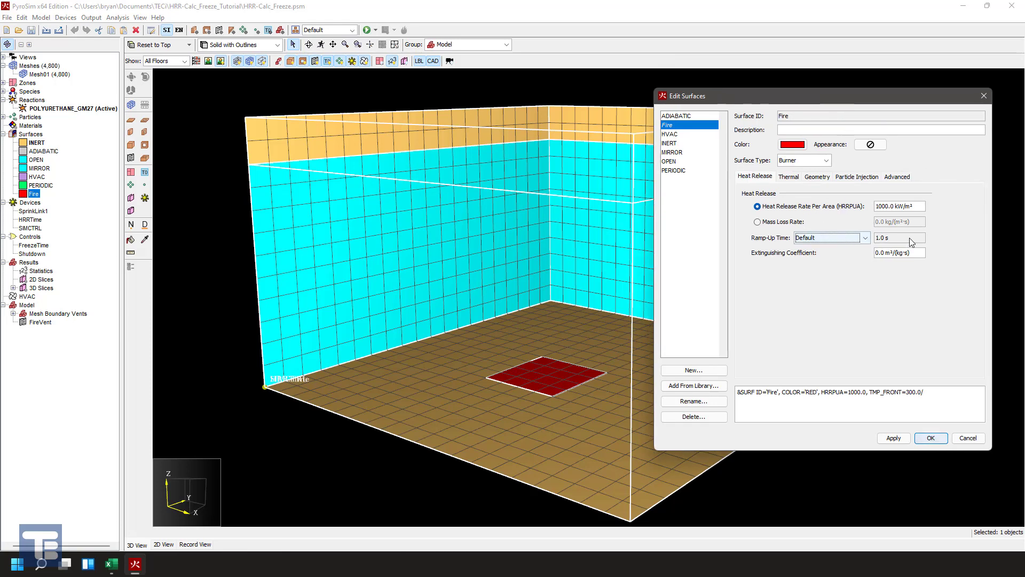
click(865, 238)
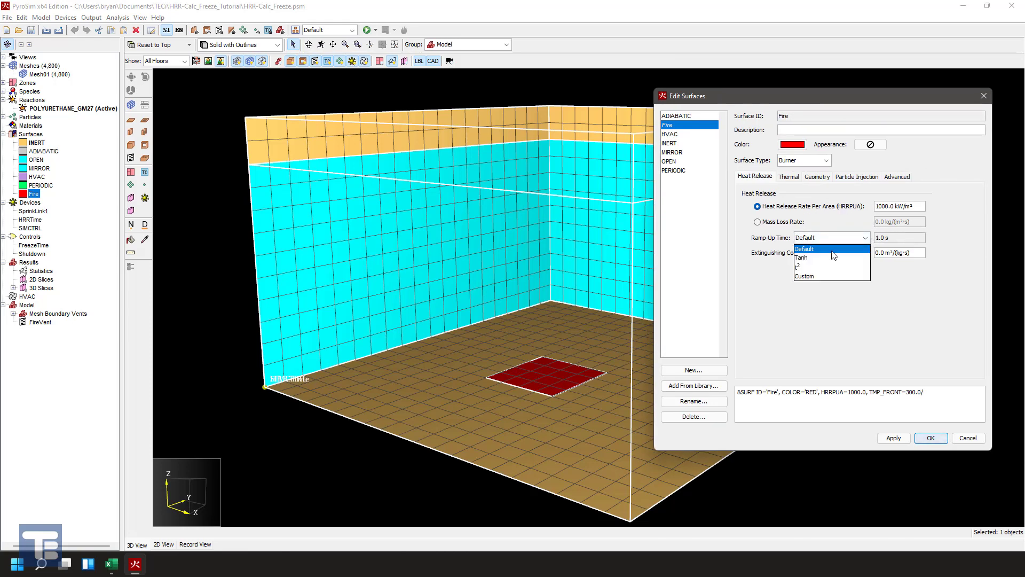
click(804, 265)
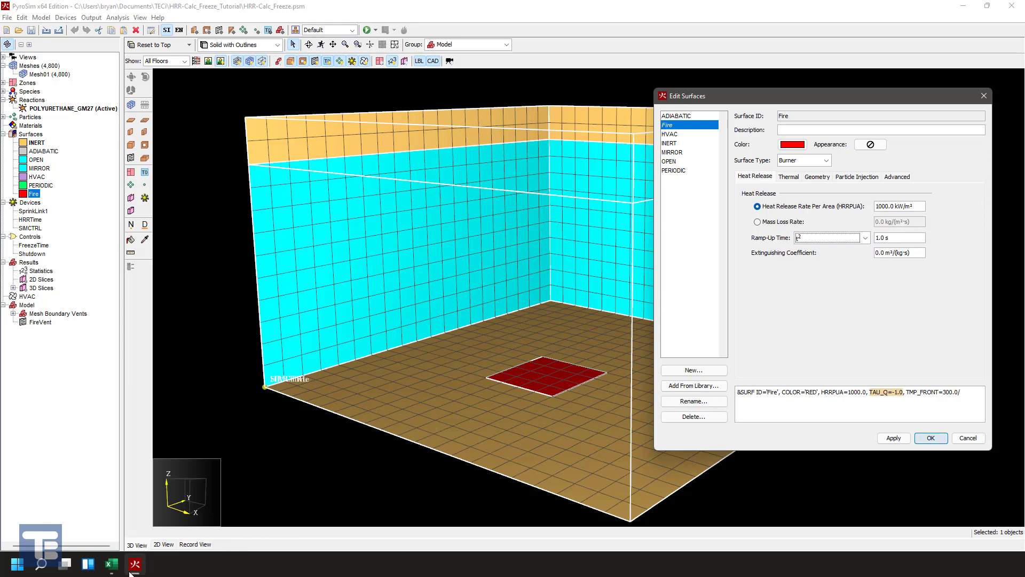
- Switch to Excel's hrr-calculator_data-driven.xlsm, examine the fire entries on the Data sheet, and return to the Input sheet
click(111, 565)
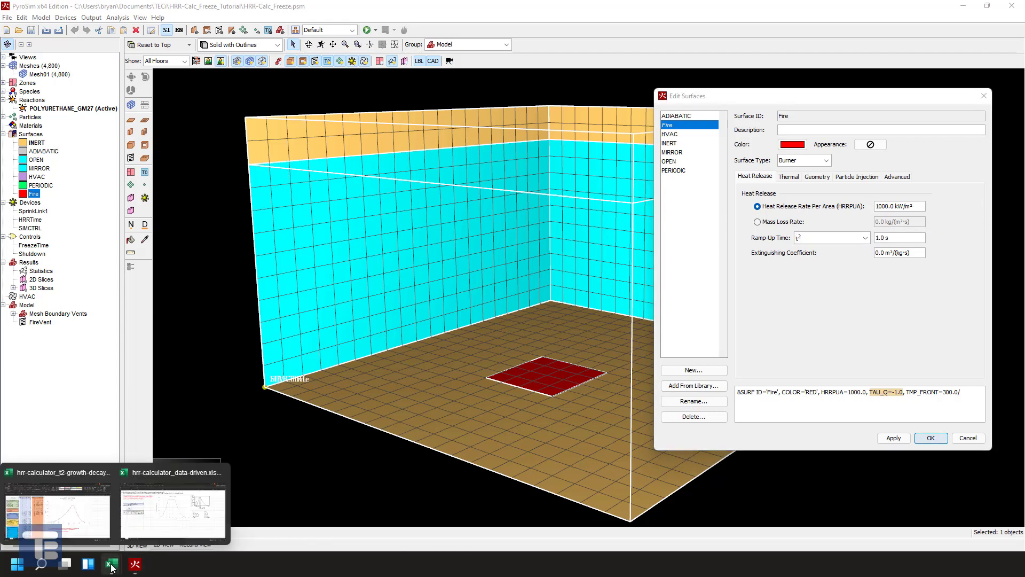
click(155, 519)
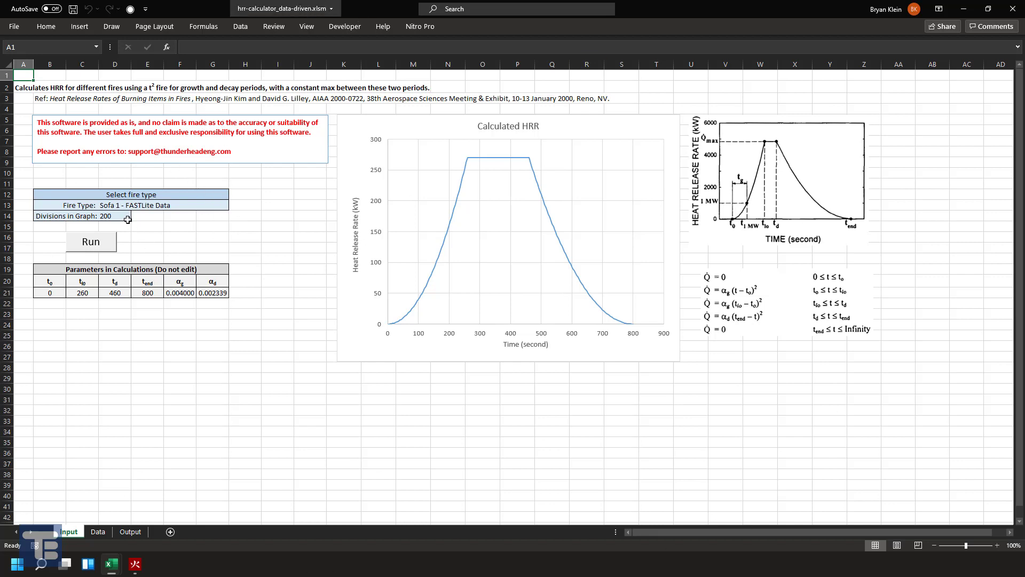
click(99, 532)
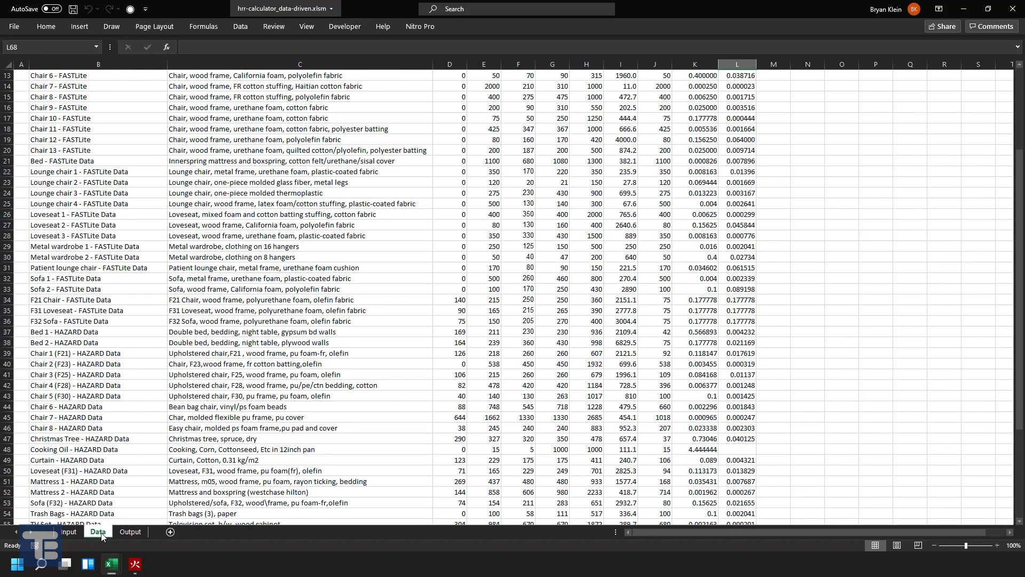
scroll(287, 258, up, 4)
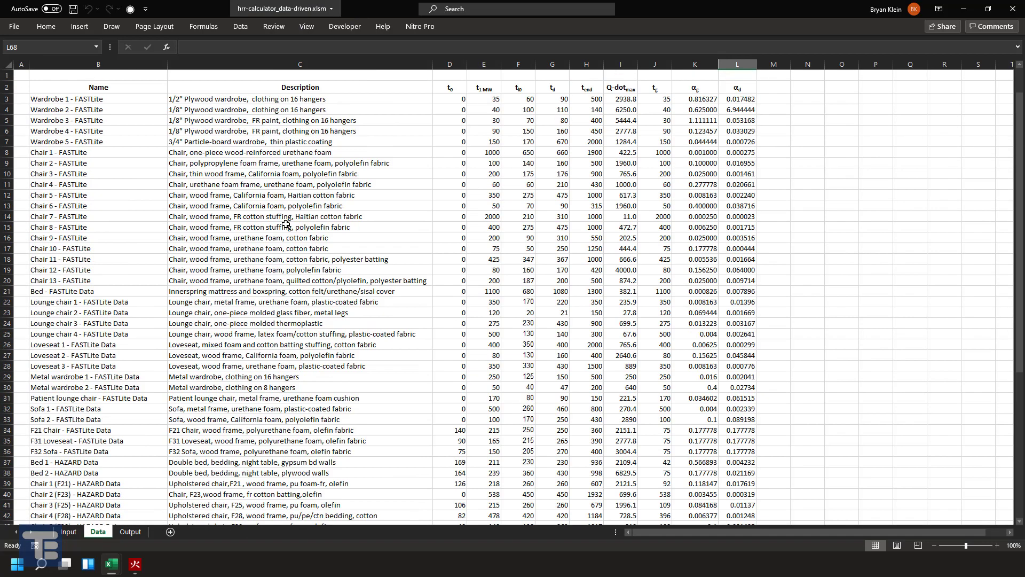
click(80, 98)
key(Right)
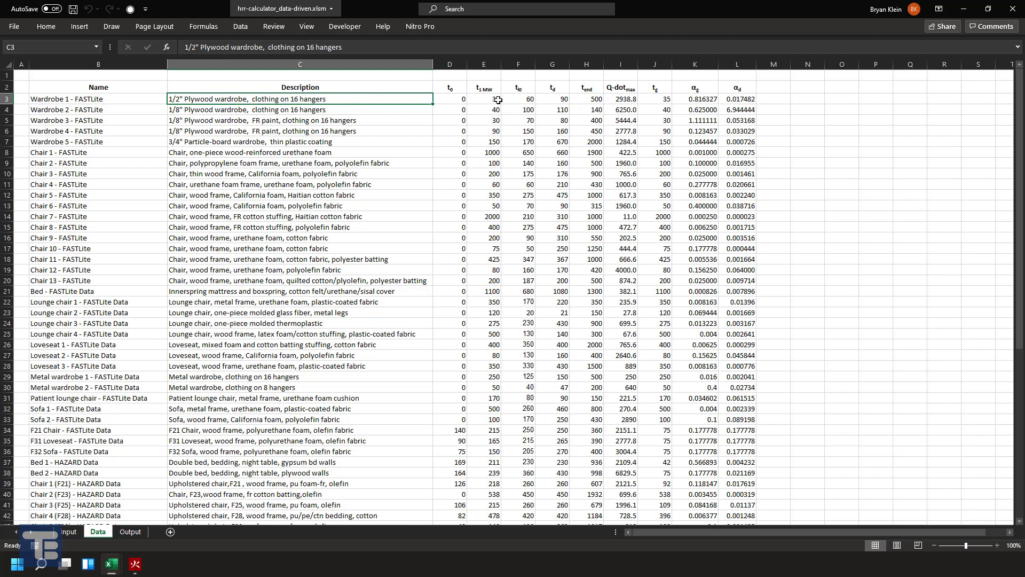
click(71, 532)
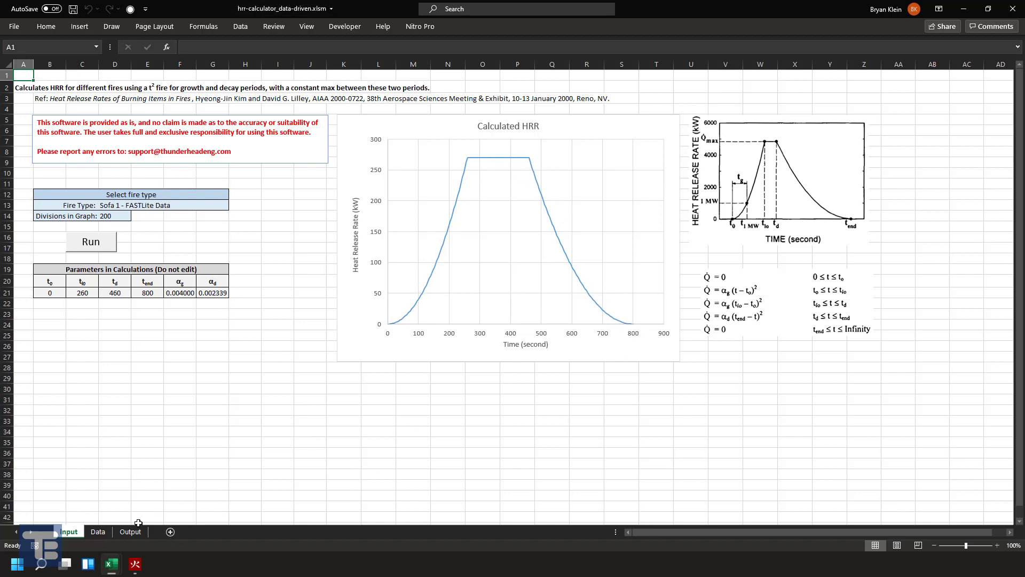
- Switch to the hrr-calculator_t2-growth-decay.xlsm workbook and set the Peak HRR to 1000 kW
click(109, 559)
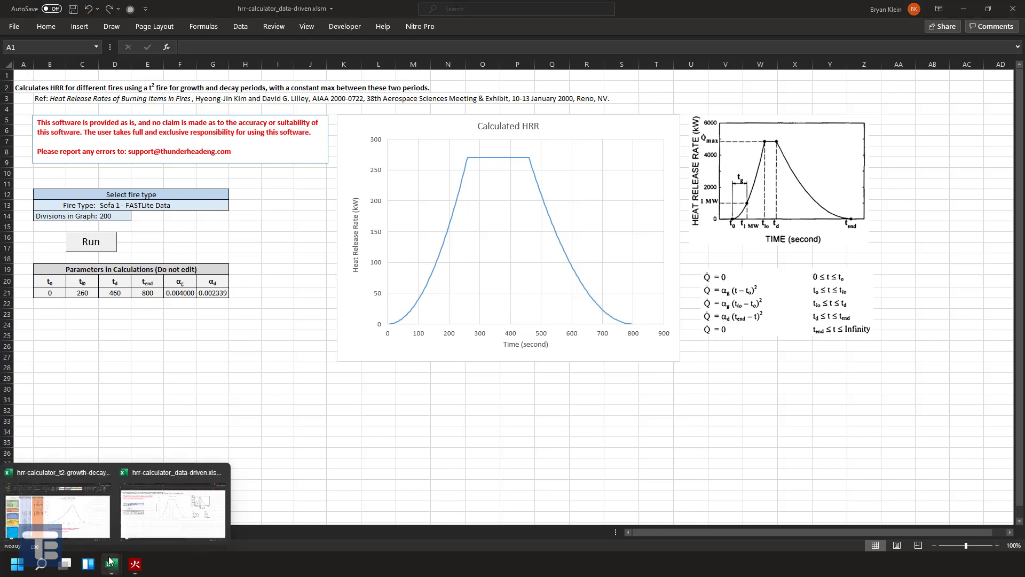
click(70, 507)
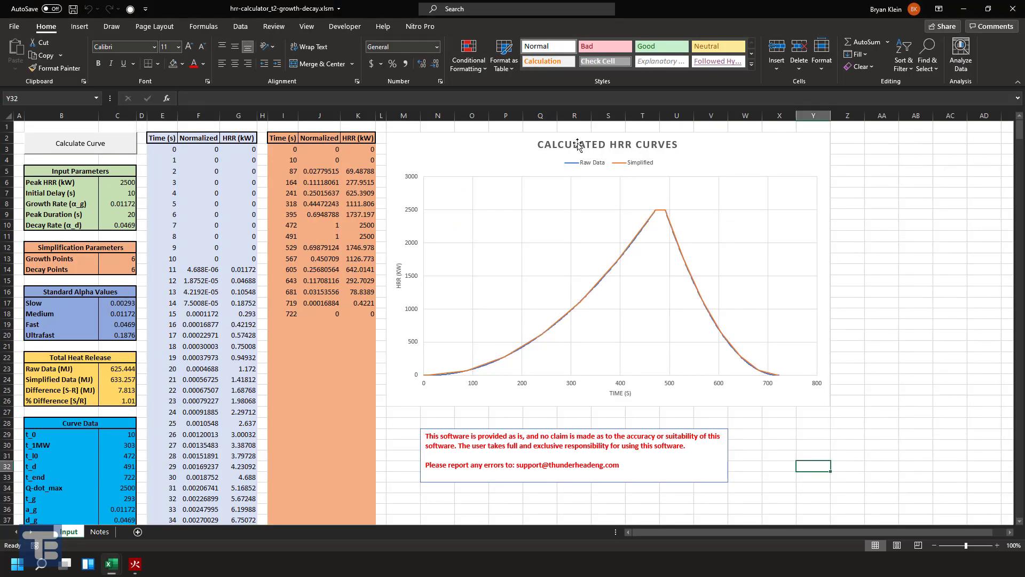
click(118, 184)
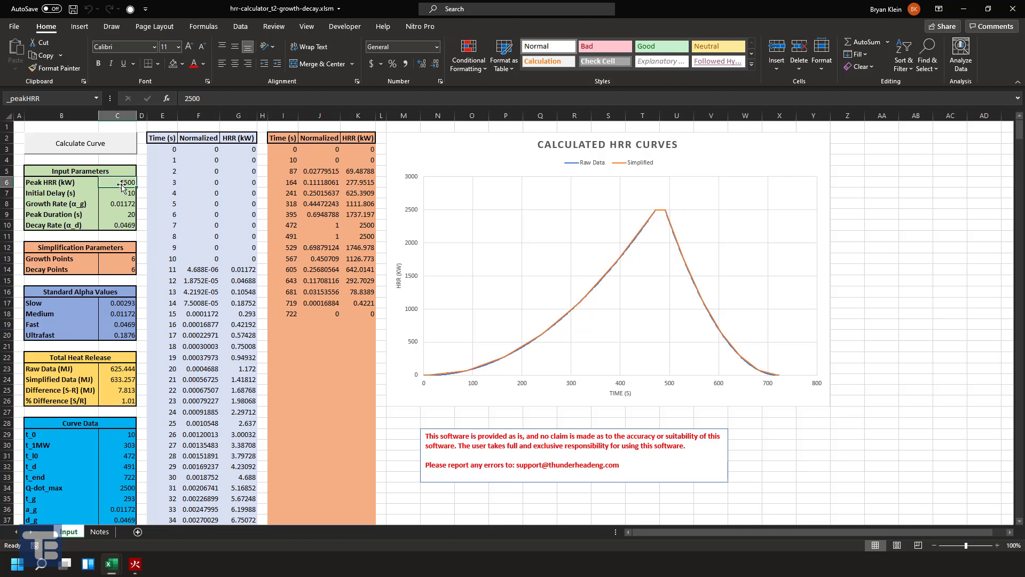
text(10)
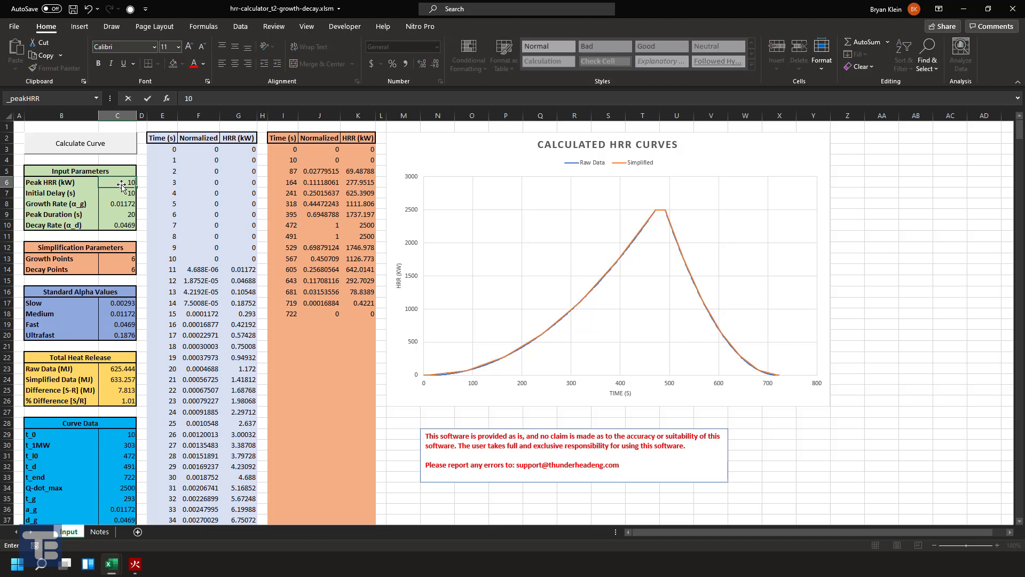
text(00)
key(Tab)
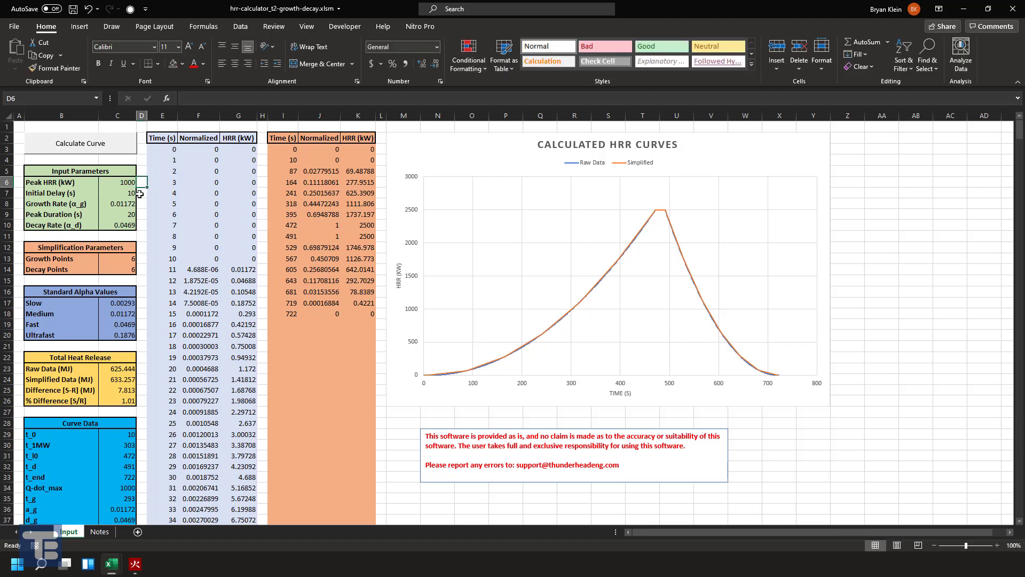
- Set the Growth Rate (α_g) to the standard Fast alpha value of 0.0469 by copying it as a value
click(122, 191)
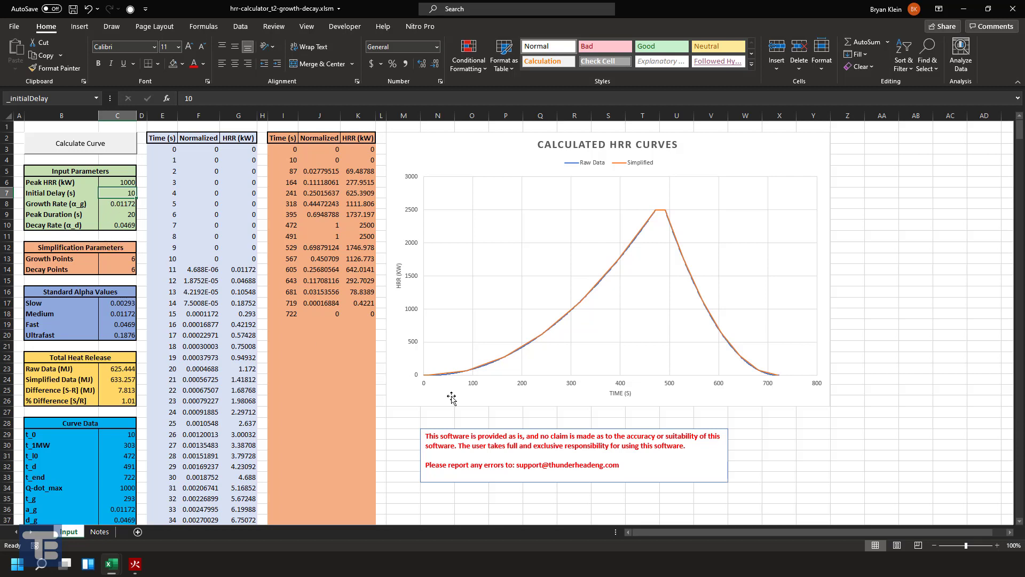
click(118, 207)
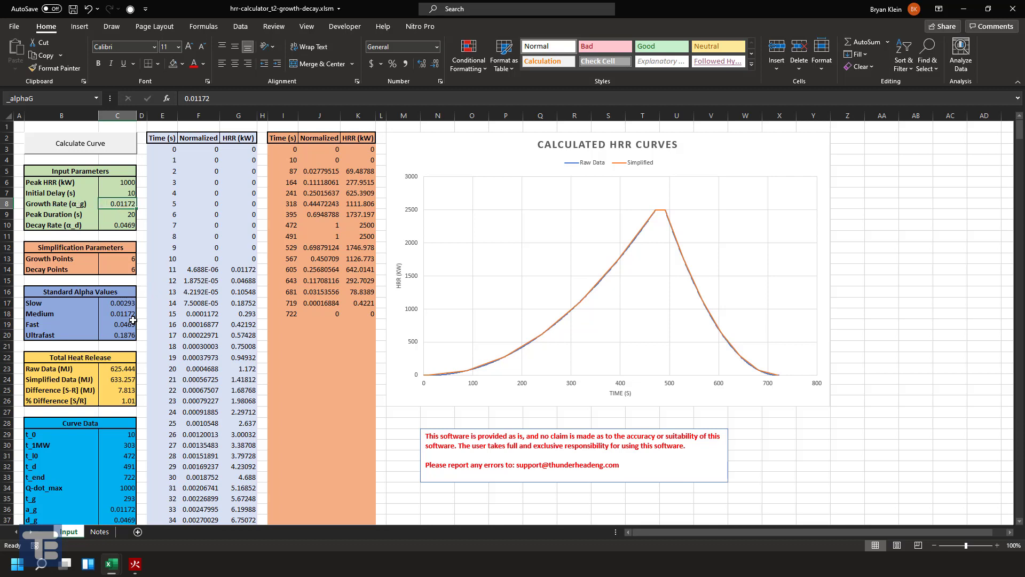
drag(119, 301, 118, 334)
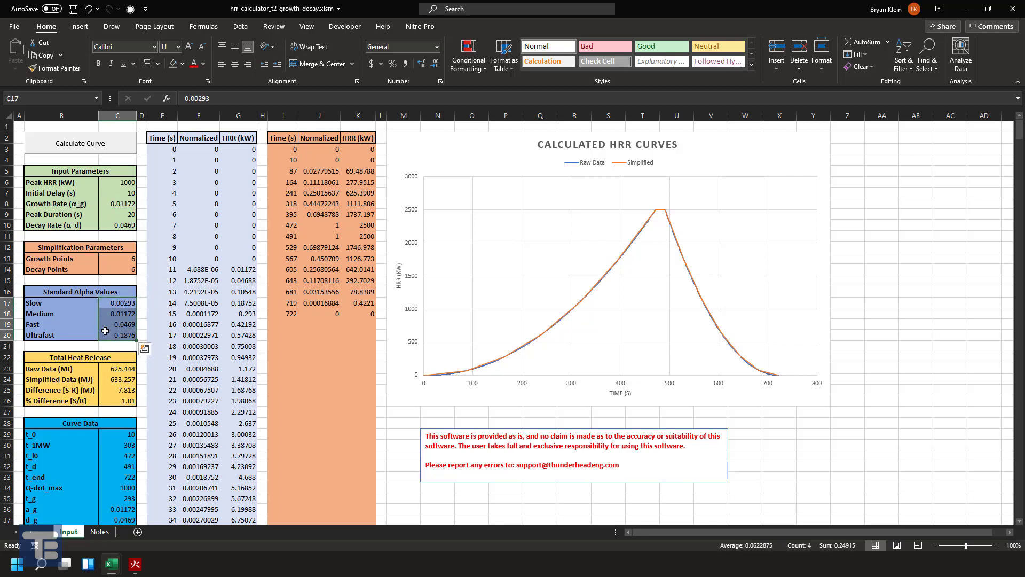
click(118, 326)
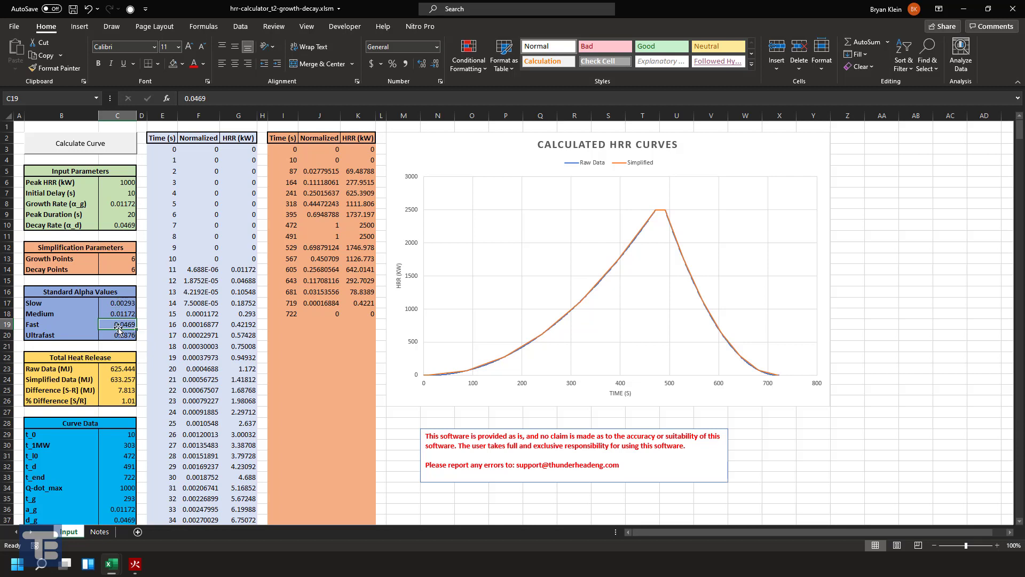
key(ctrl+c)
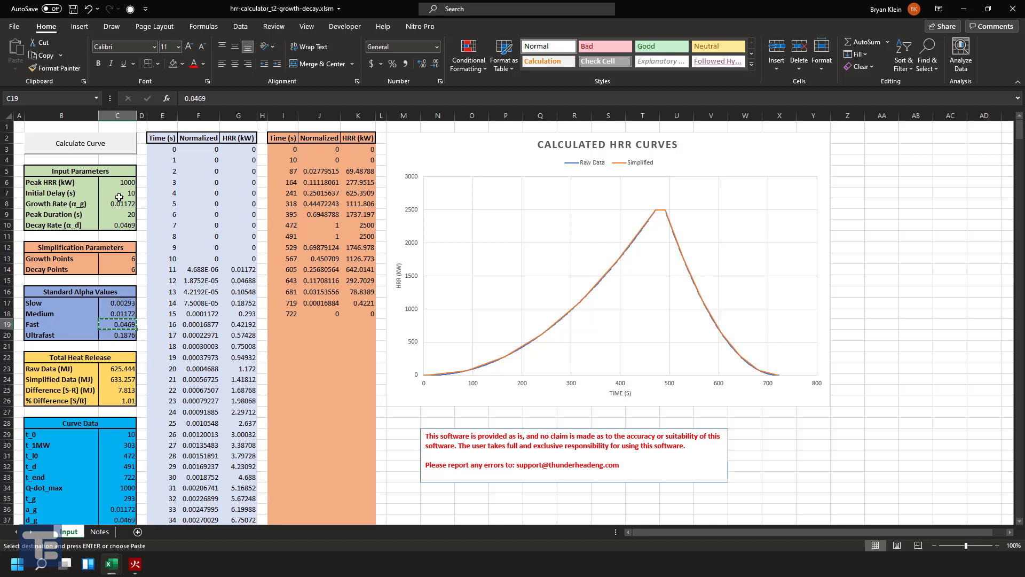
right_click(119, 207)
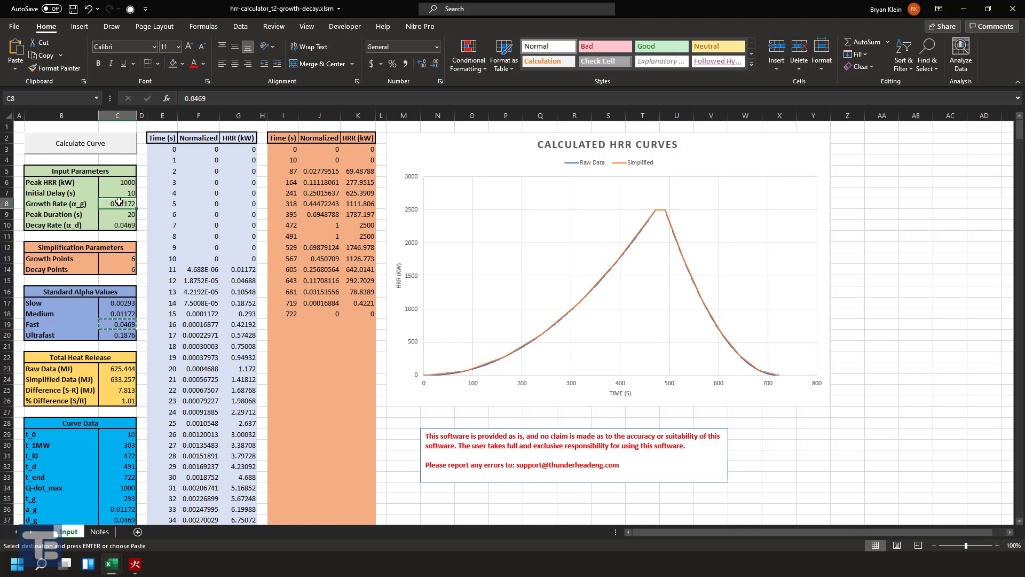
click(163, 258)
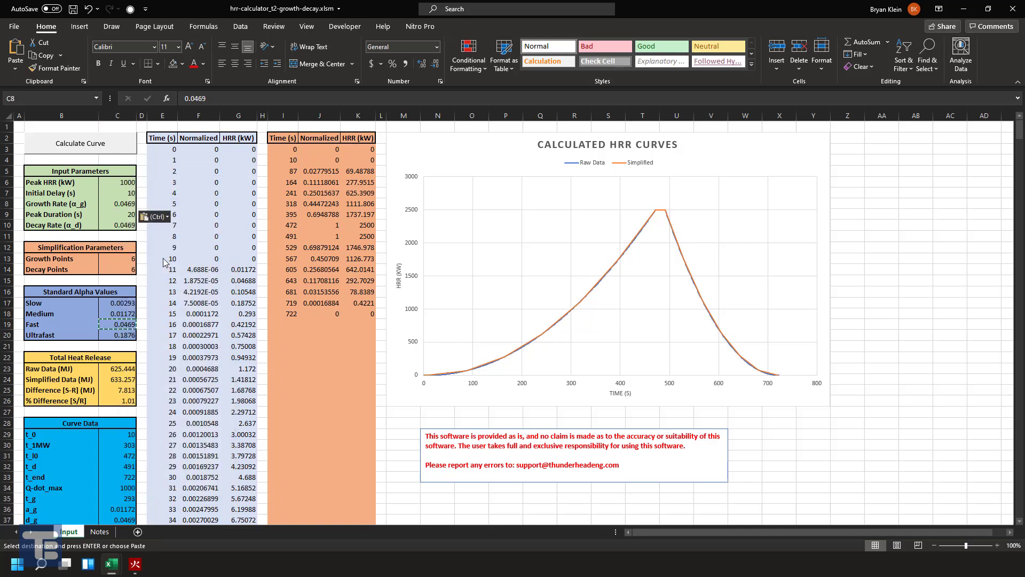
- Set the Decay Rate (α_d) to the standard Ultrafast alpha value of 0.1876 by copying it as a value
click(131, 225)
click(128, 215)
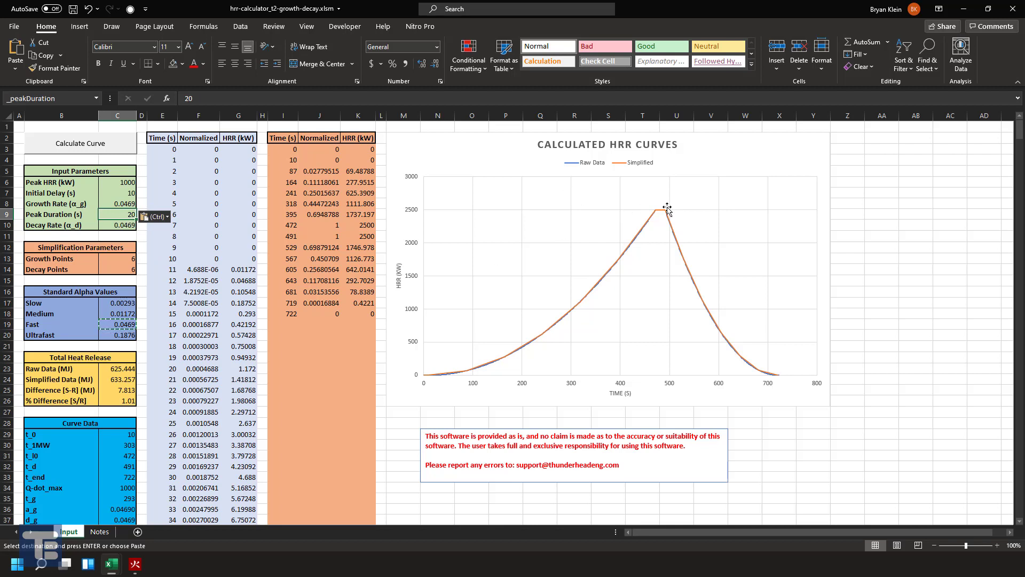
click(123, 224)
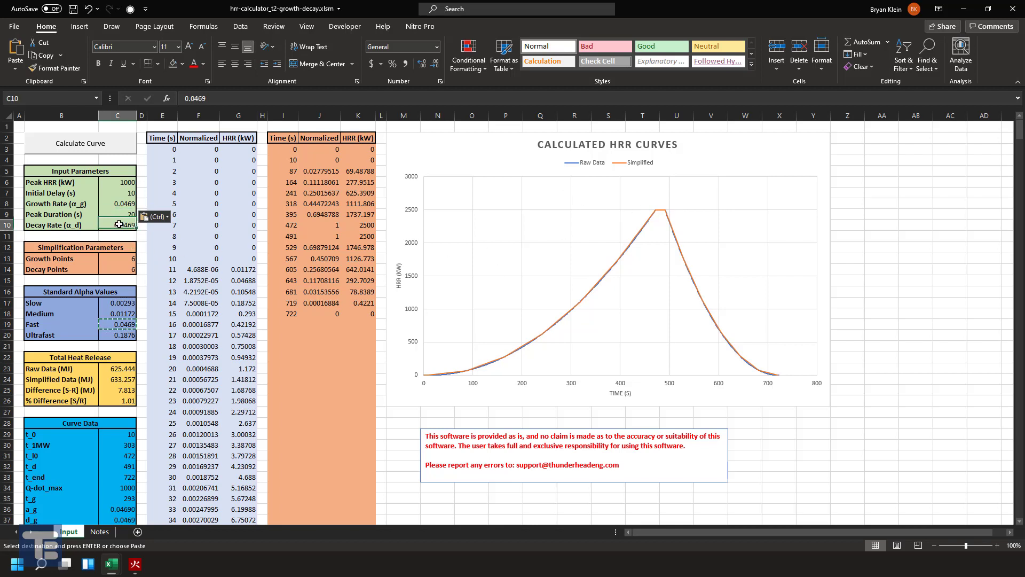
click(123, 335)
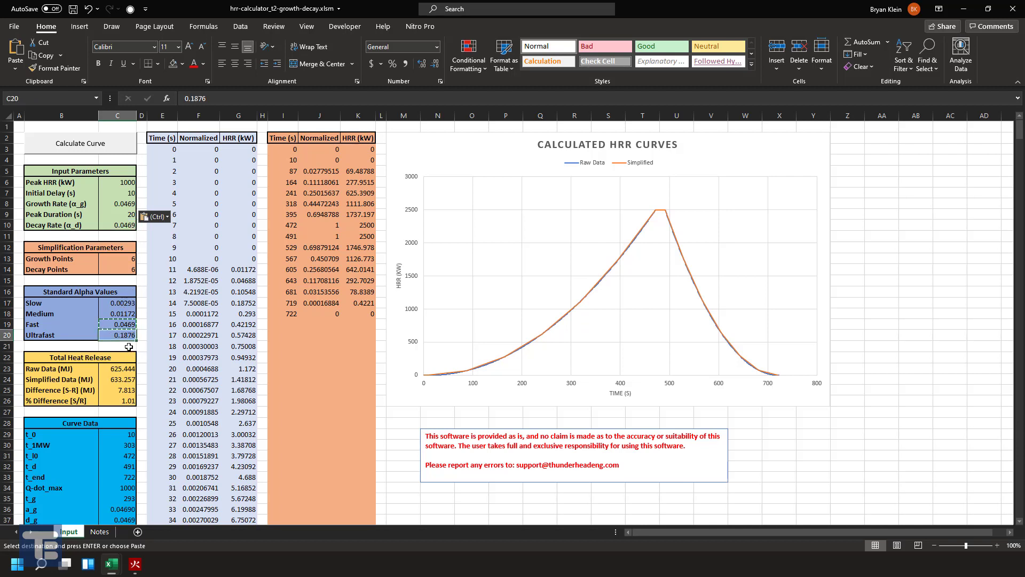
key(ctrl+c)
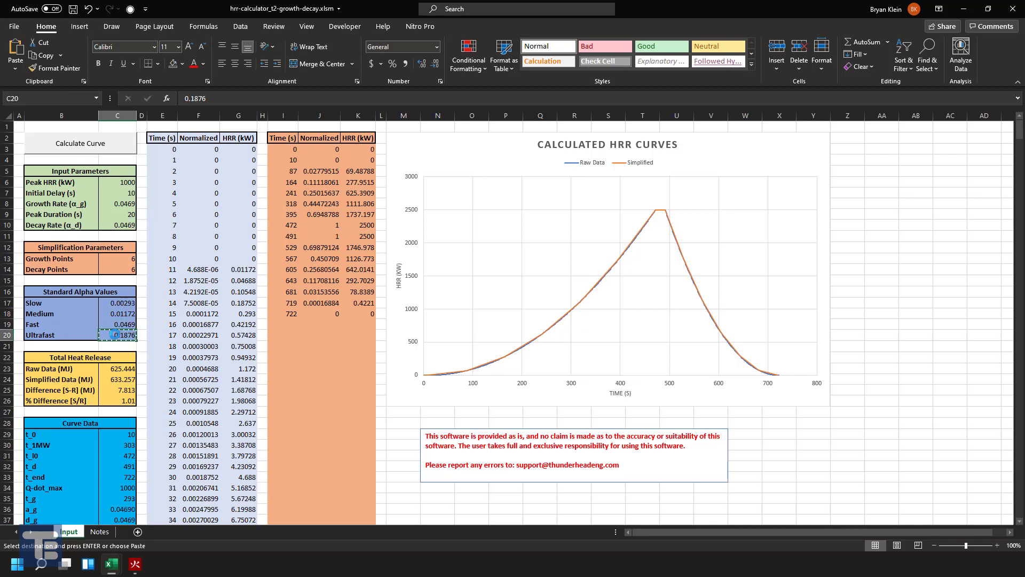
click(128, 223)
right_click(128, 223)
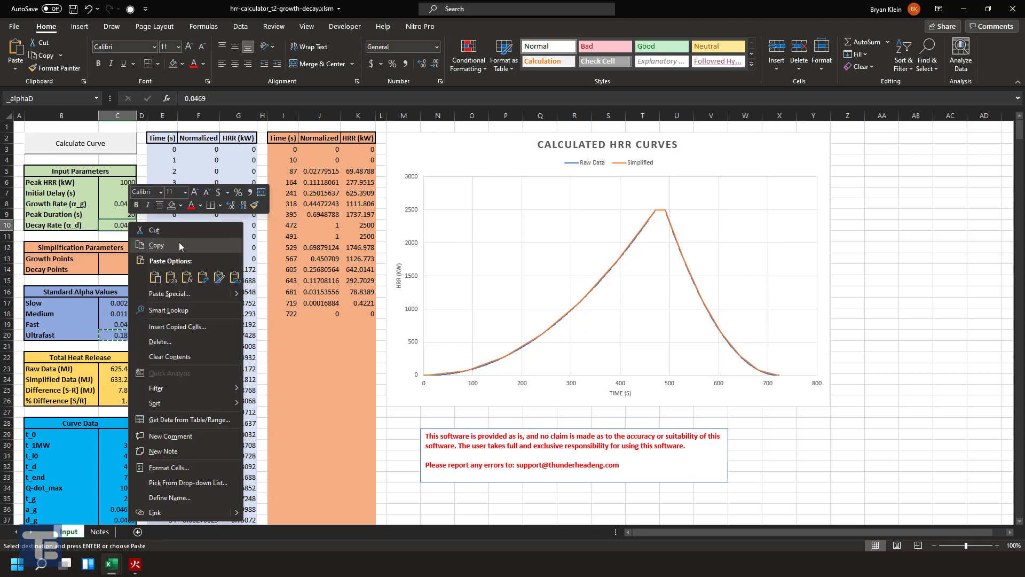
click(171, 270)
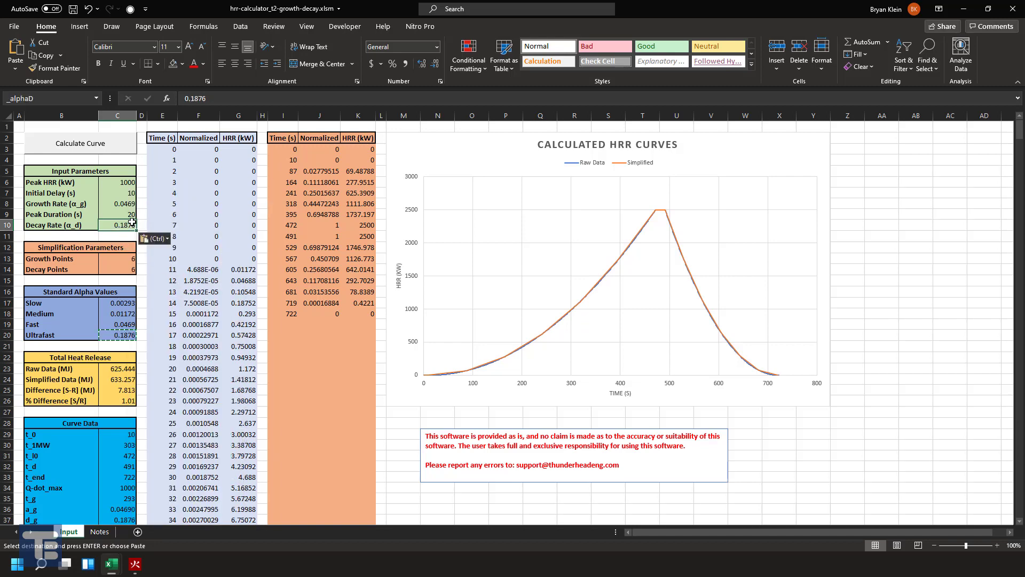
- Set both the Growth Points and Decay Points simplification parameters to 4 and calculate the curve
click(118, 259)
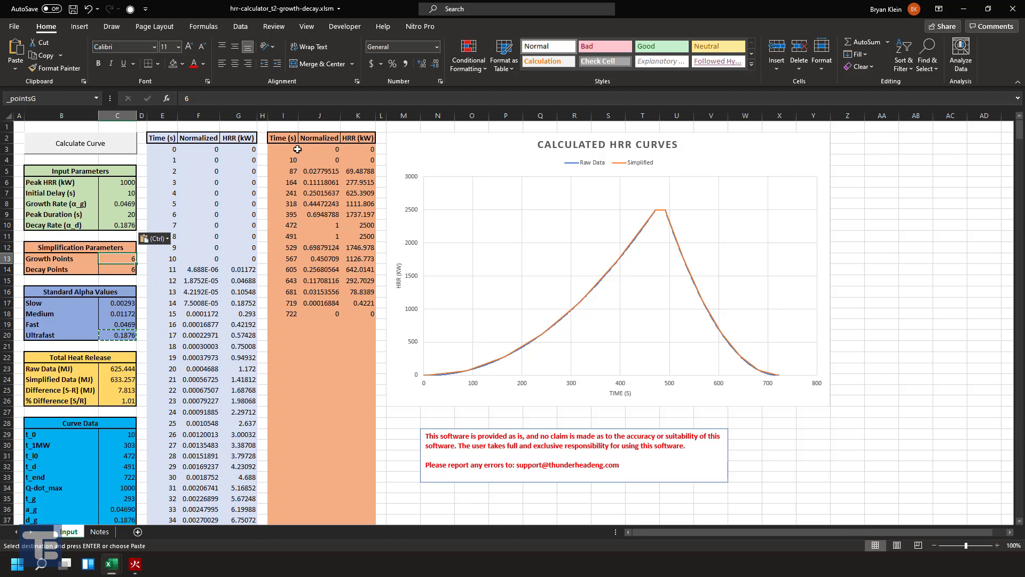
click(313, 160)
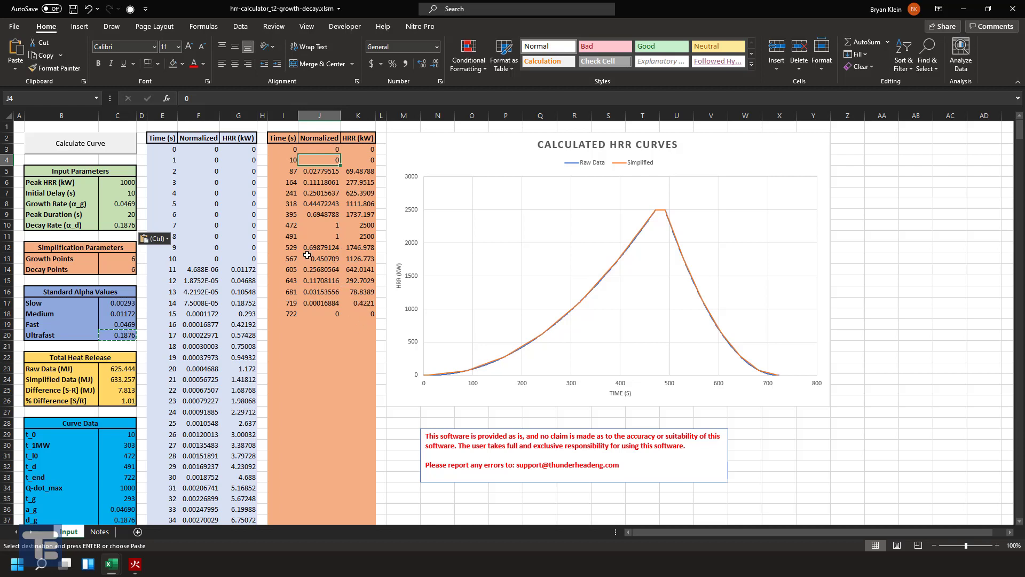
click(123, 261)
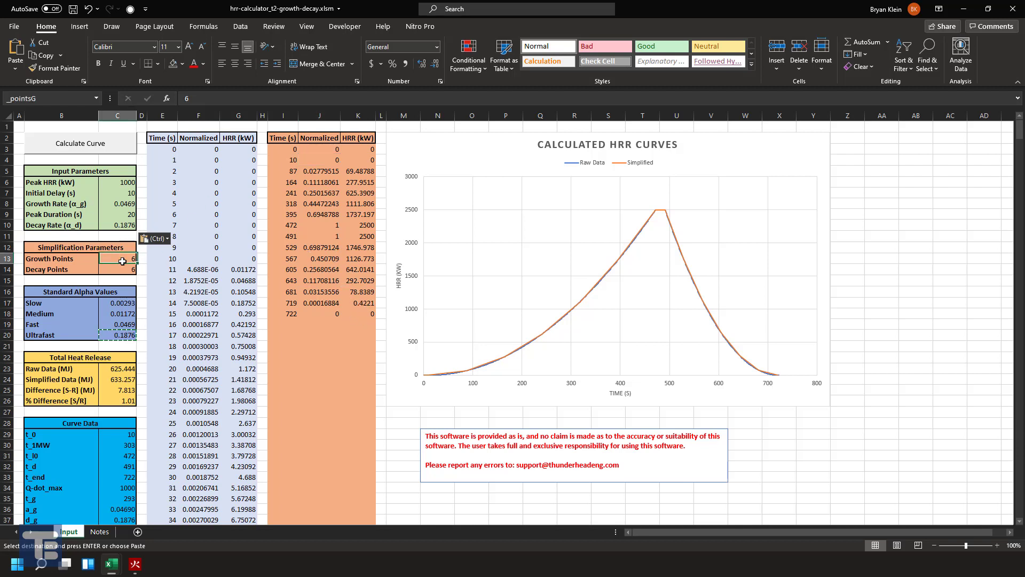
text(4)
key(Return)
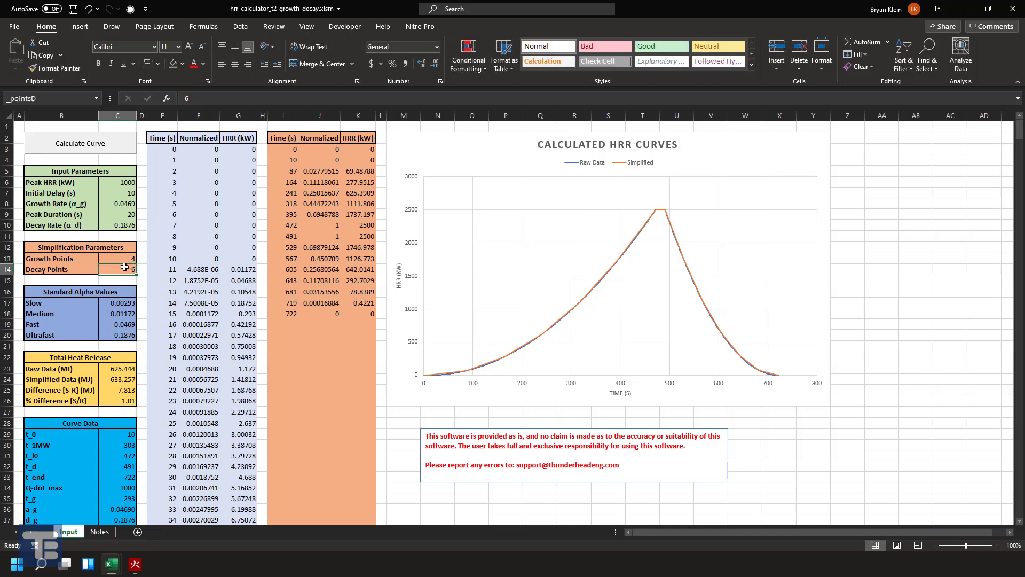
text(4)
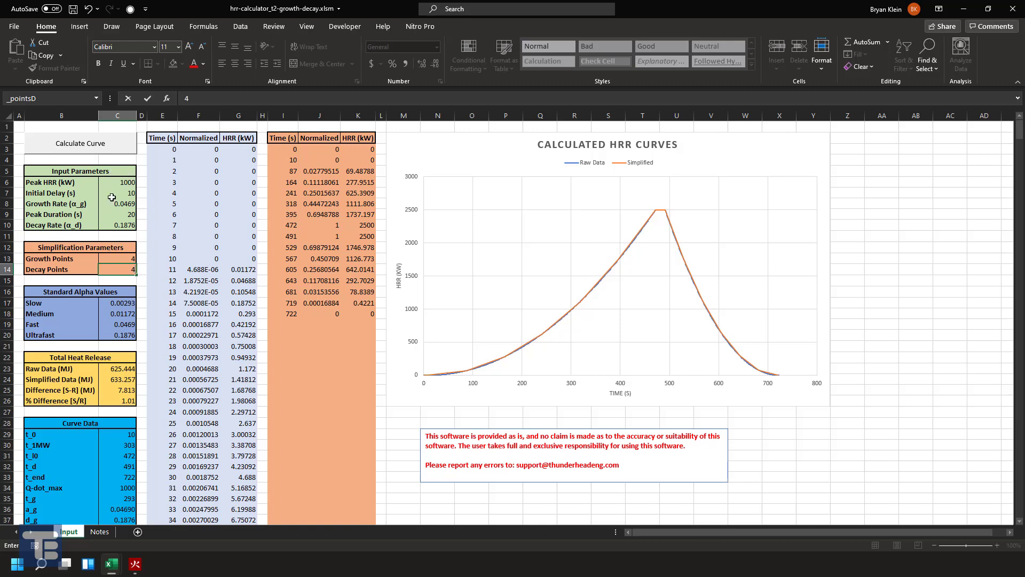
click(82, 147)
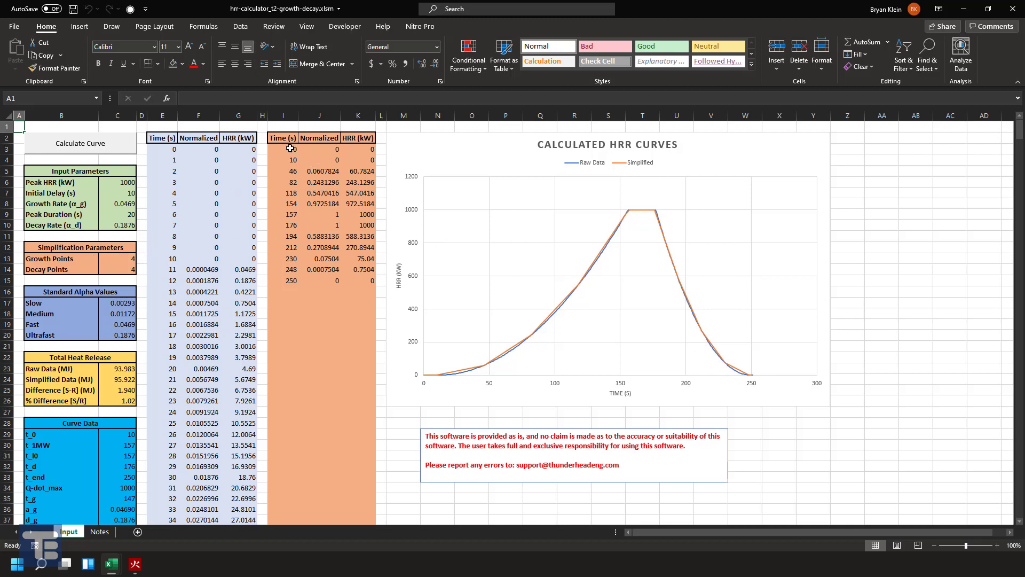
- Examine the simplified Time and Normalized columns, the total heat release figures and the curve data of the calculated curve
drag(290, 148, 331, 281)
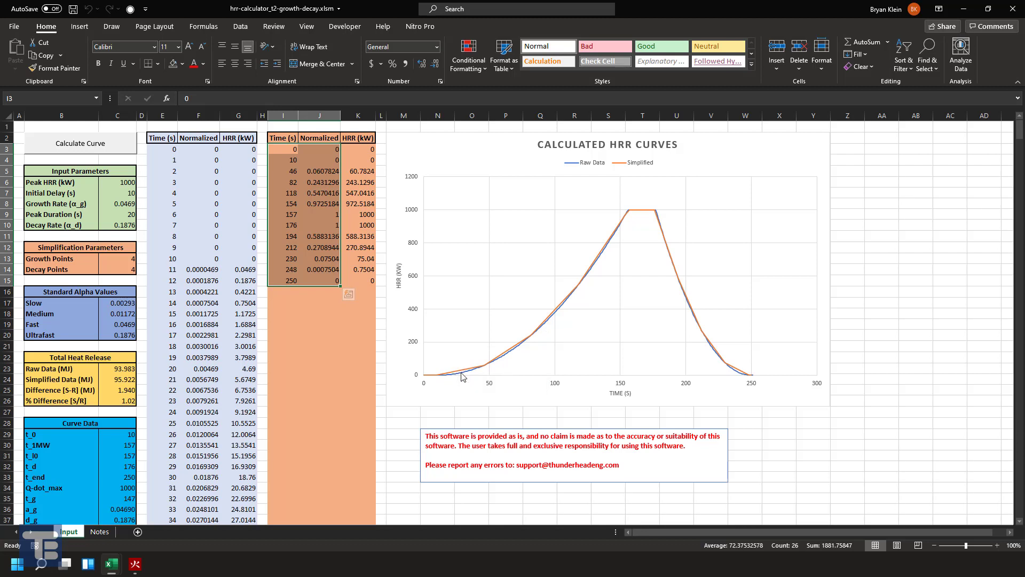
mouse_move(456, 377)
click(122, 368)
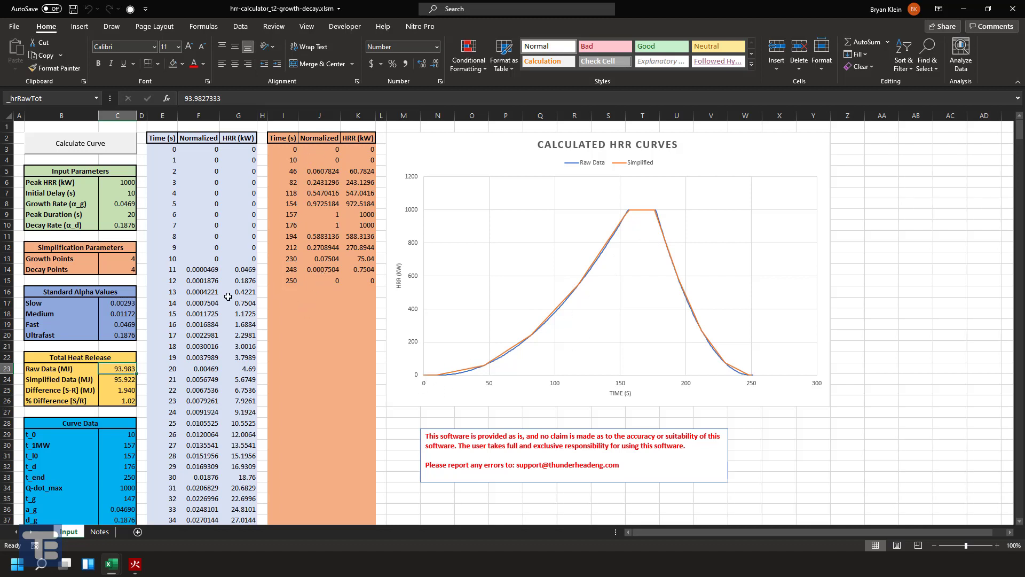
click(126, 257)
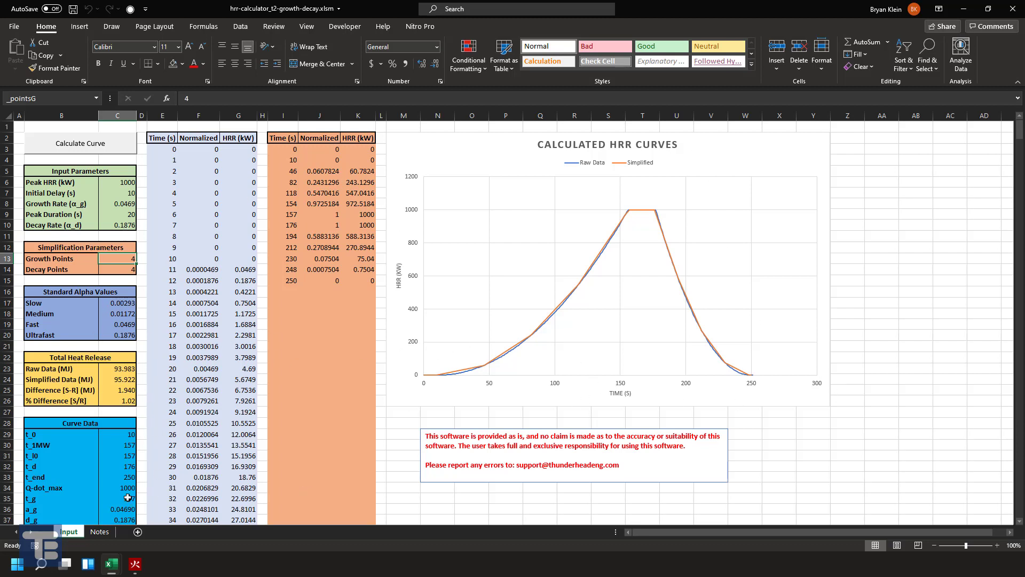
scroll(115, 433, down, 2)
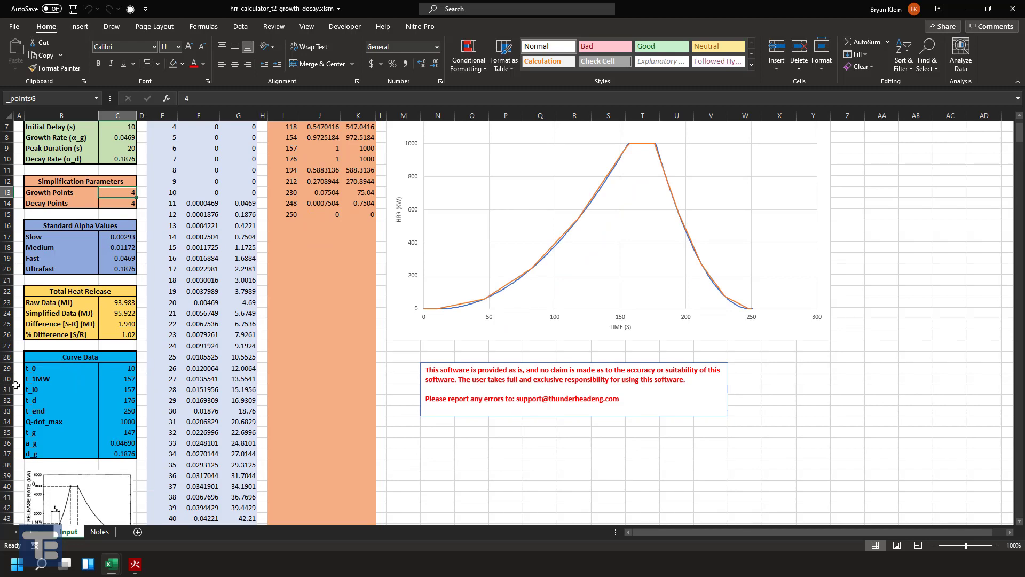
- View the Data sheet in hrr-calculator_data-driven.xlsm, and return to the hrr-calculator_t2-growth-decay.xlsm workbook
mouse_move(111, 564)
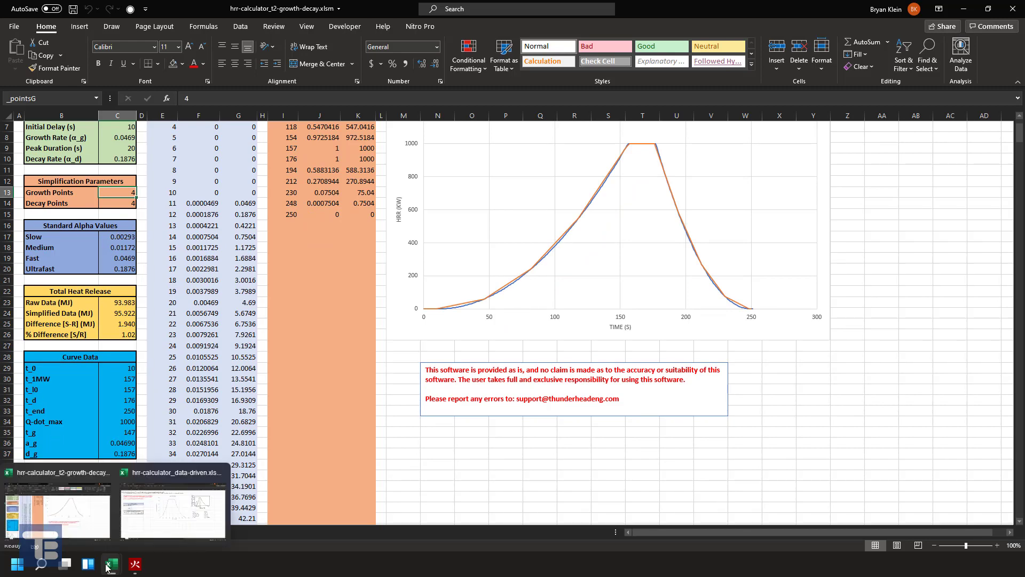
click(160, 513)
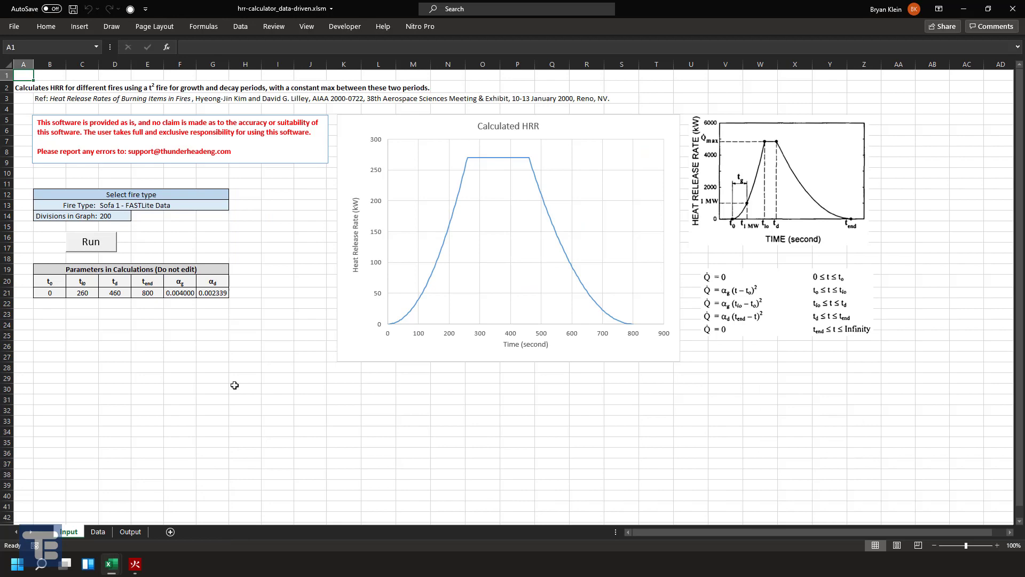
click(99, 532)
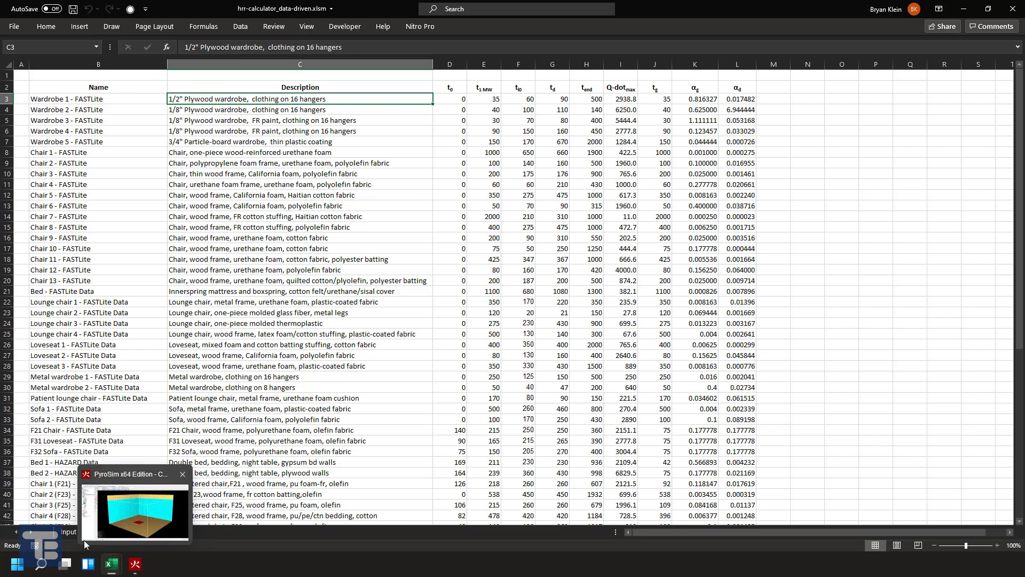
mouse_move(116, 571)
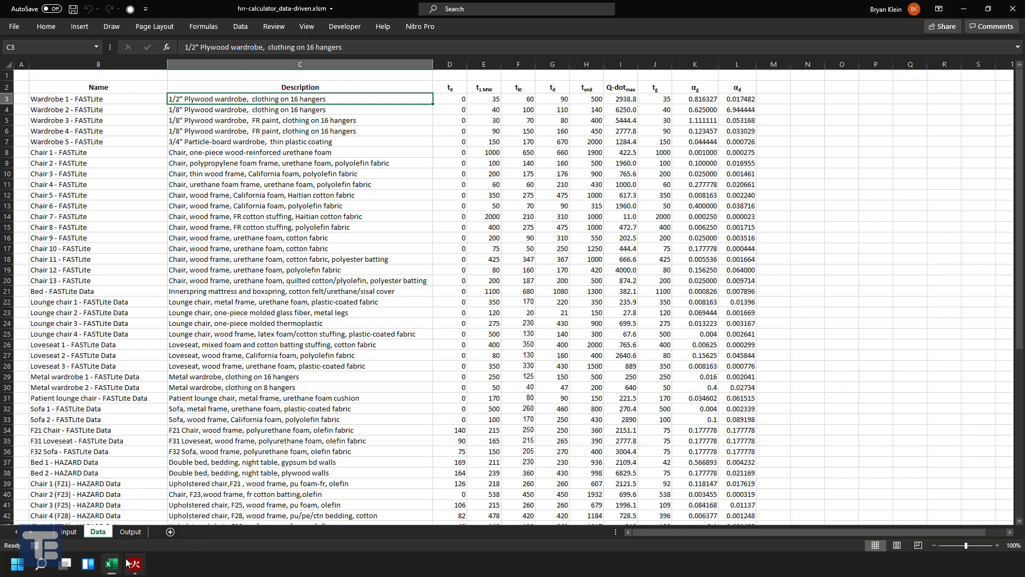
click(91, 516)
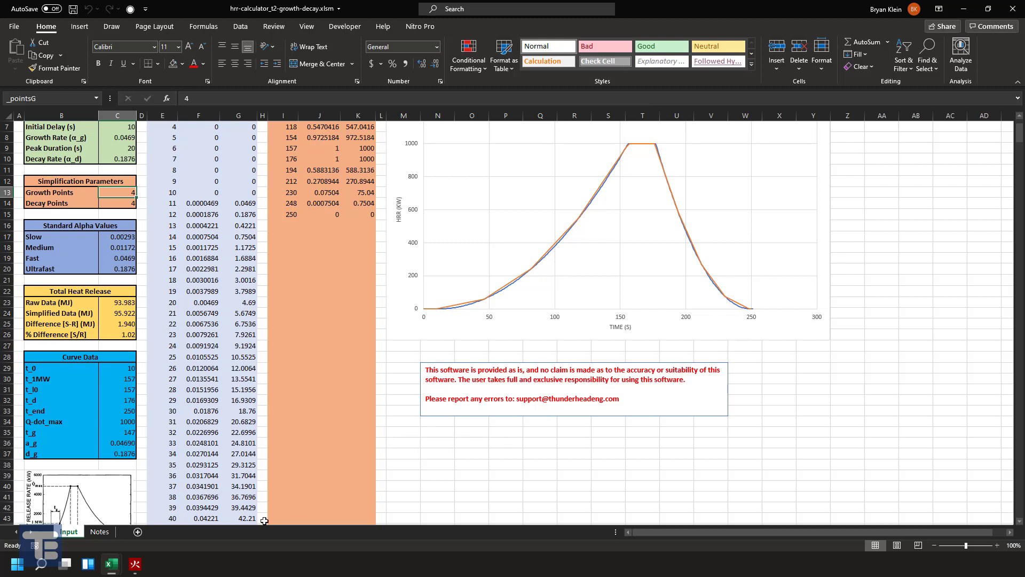
- Copy the simplified Time and Normalized values in cells I3:J15 of the t² growth and decay workbook
mouse_move(113, 567)
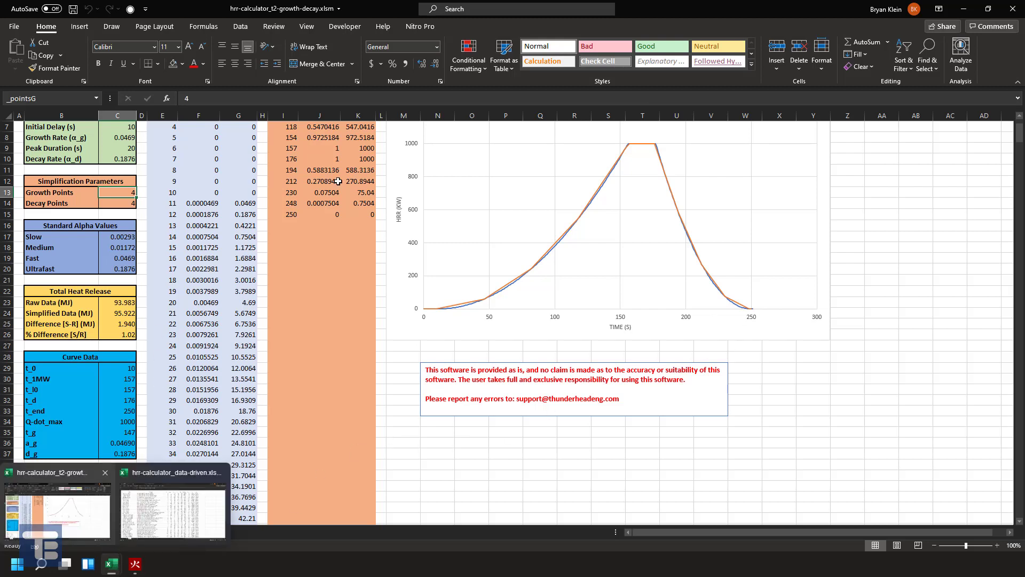
scroll(338, 181, up, 2)
click(285, 147)
drag(286, 148, 338, 283)
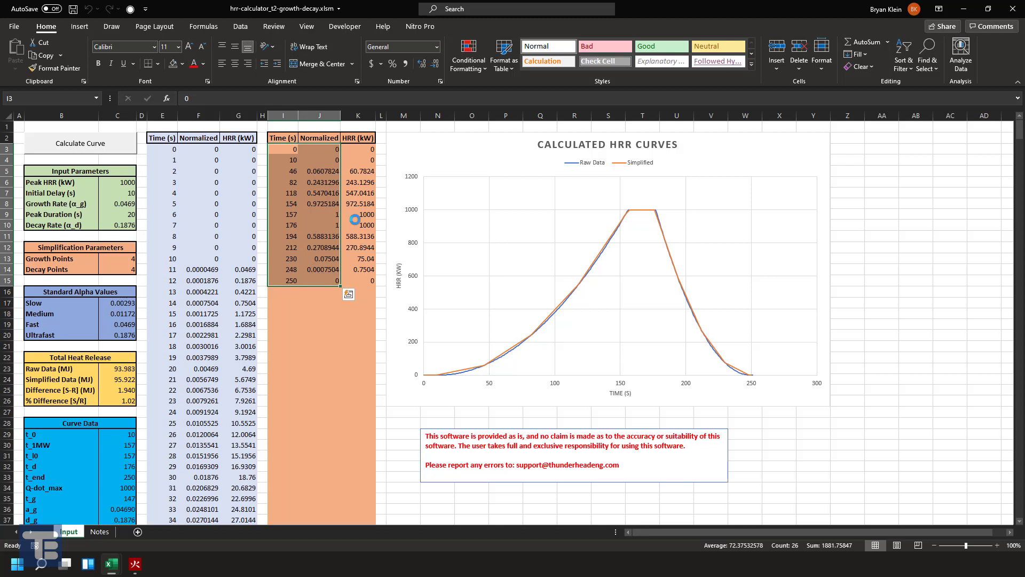
key(ctrl+c)
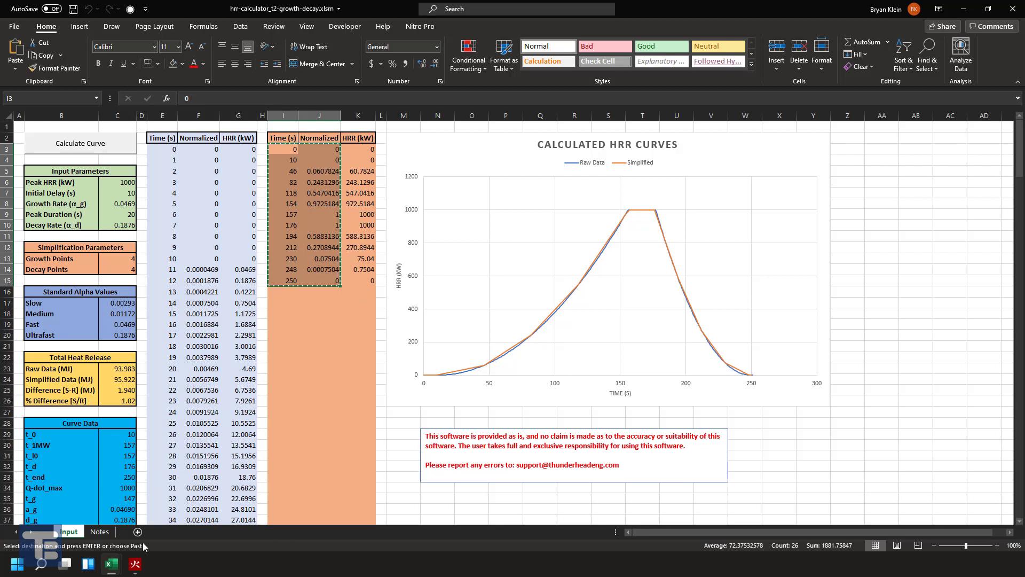
- Switch to PyroSim, set the Fire surface's Ramp-Up Time to Custom and open its ramp values for editing
click(135, 564)
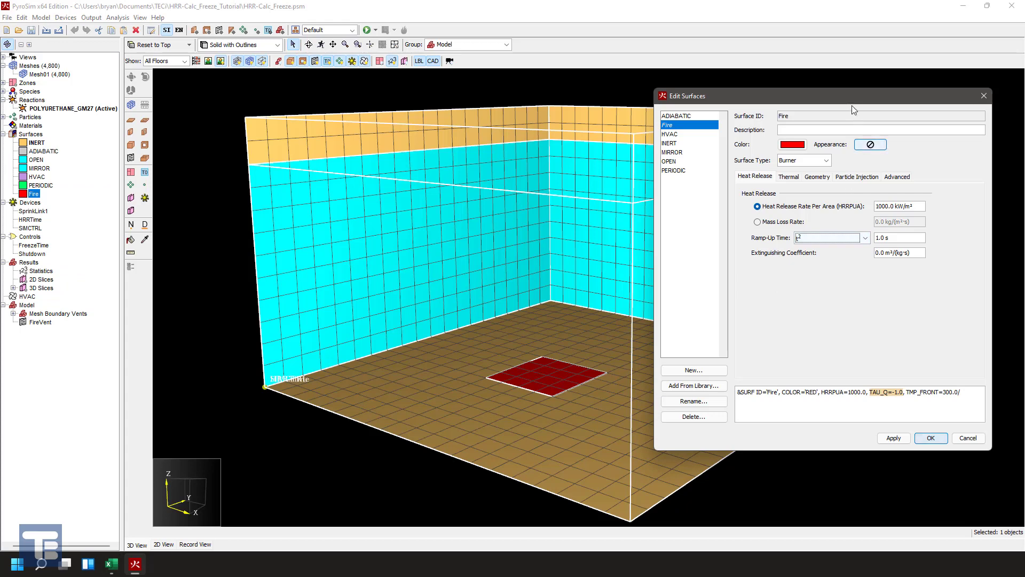
drag(851, 98, 729, 109)
click(742, 249)
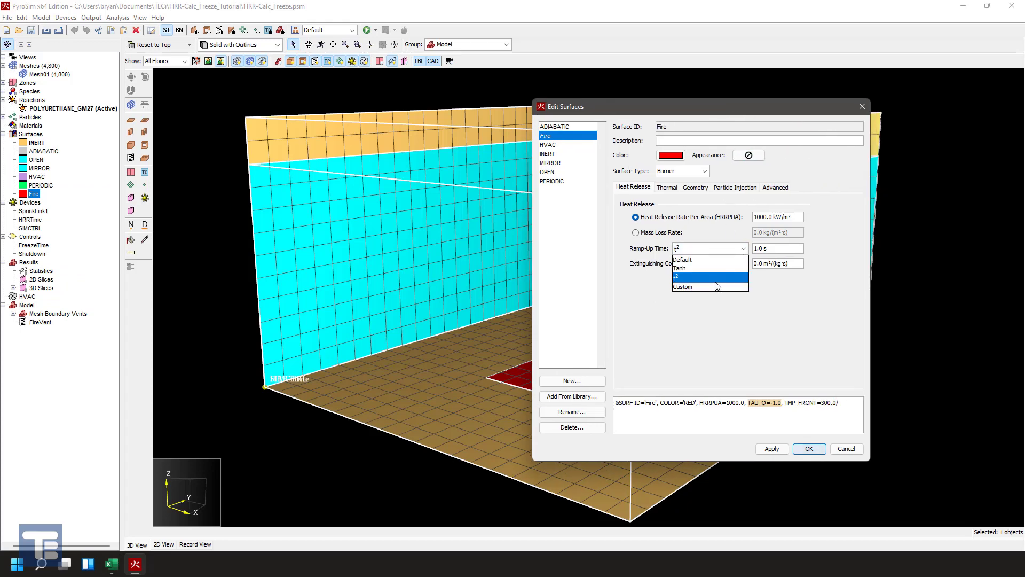
click(714, 287)
click(782, 250)
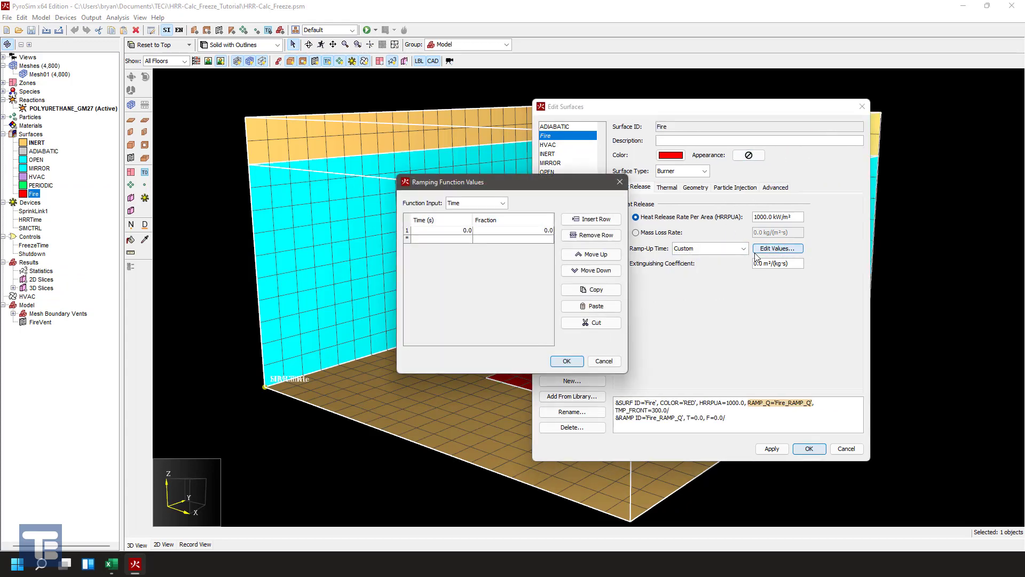
- Paste the copied time and normalized values into the Fire surface's ramp table and save the surface
click(469, 233)
key(ctrl+v)
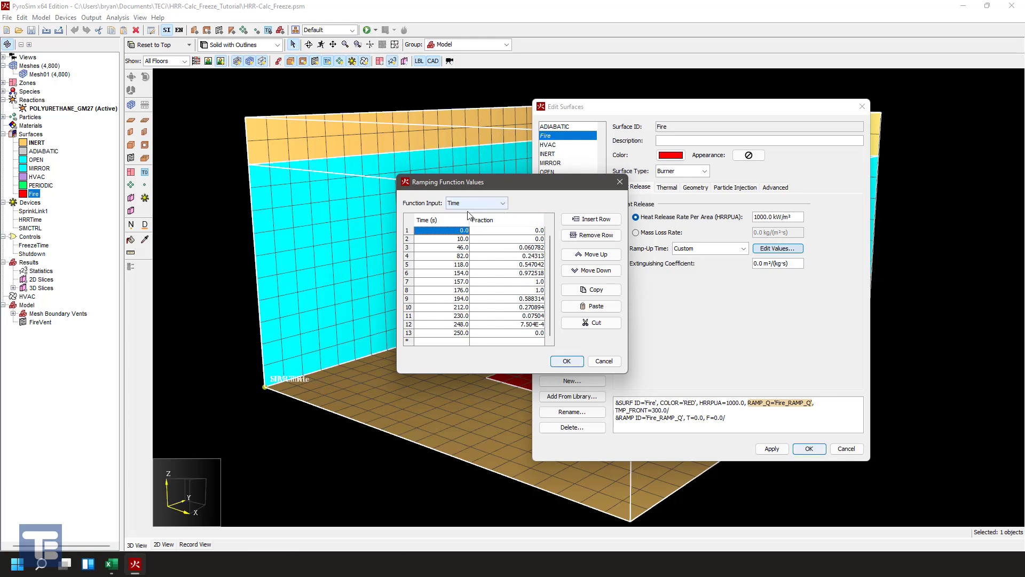
click(463, 230)
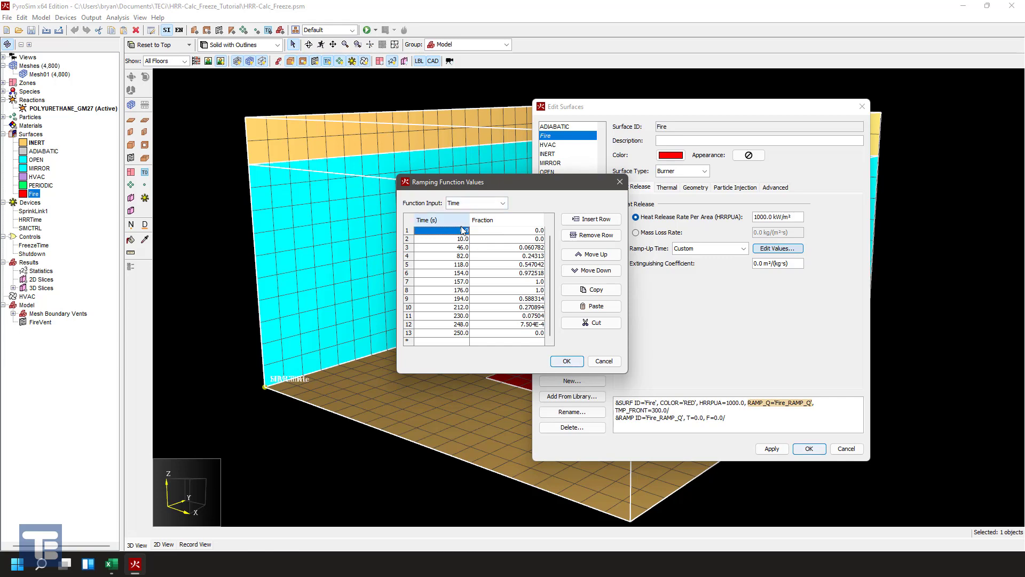
click(566, 361)
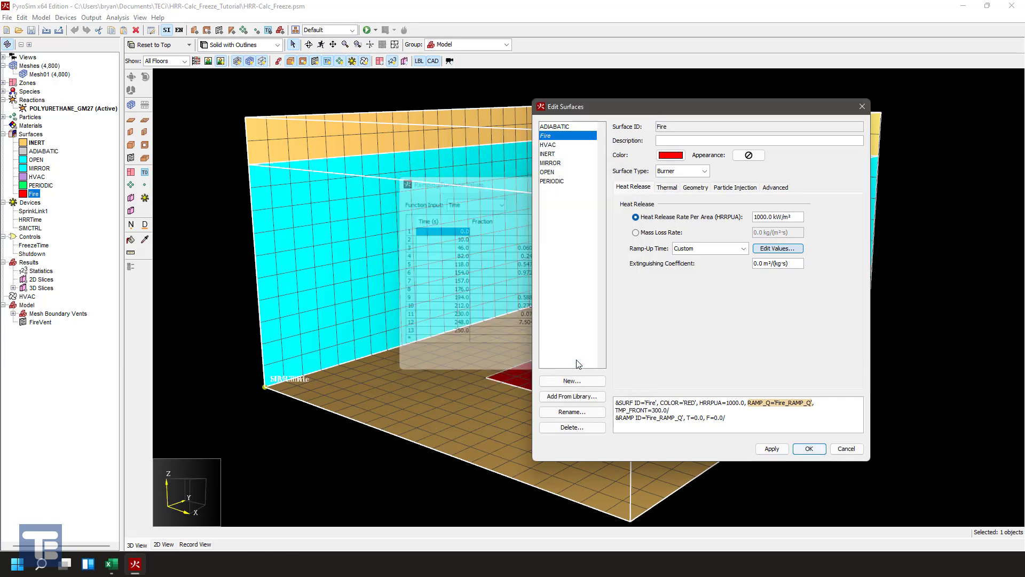
click(807, 449)
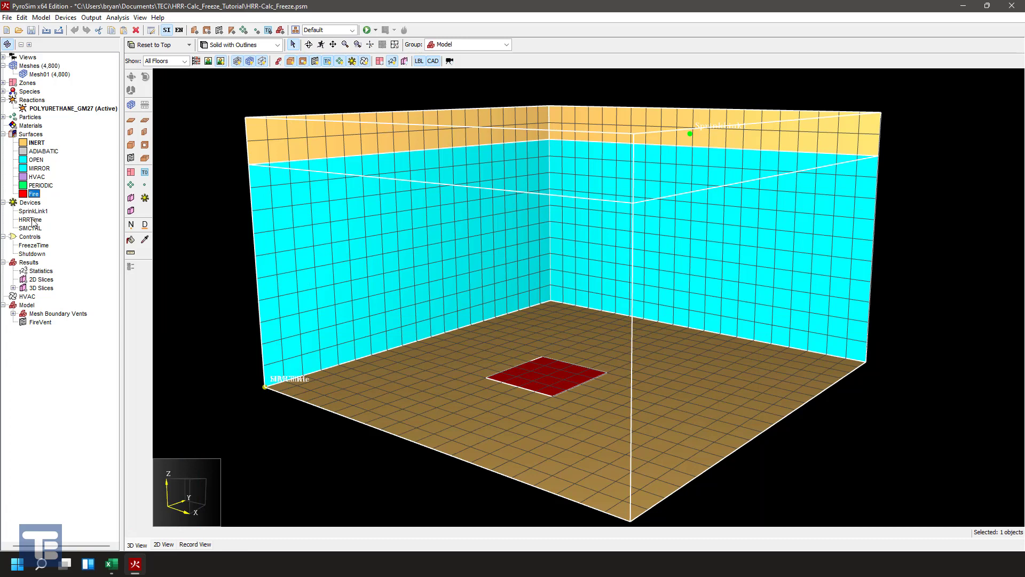
- Examine the HRRTime device's Freeze Output options and open the logic of its FreezeTime control
click(64, 18)
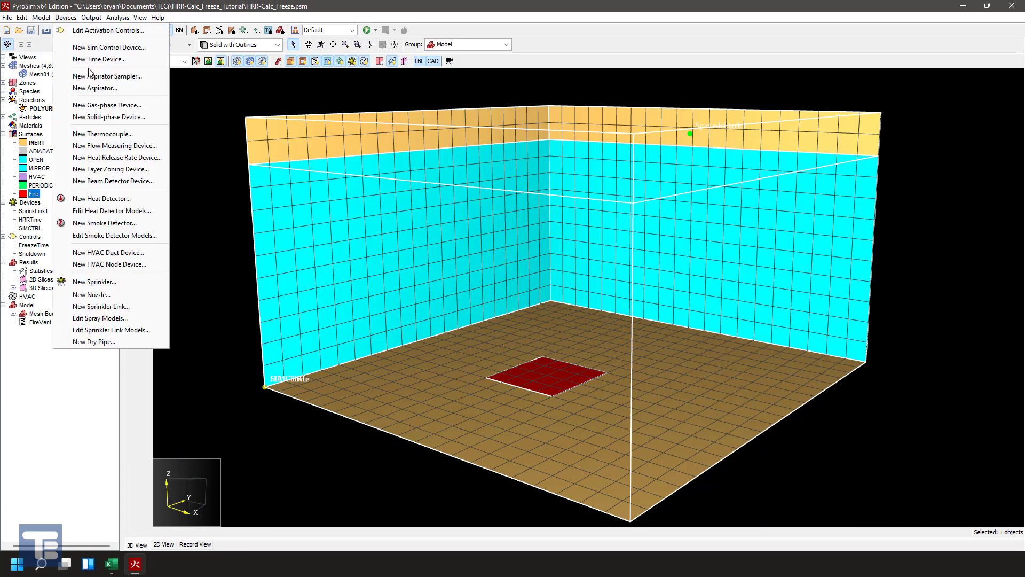
click(29, 443)
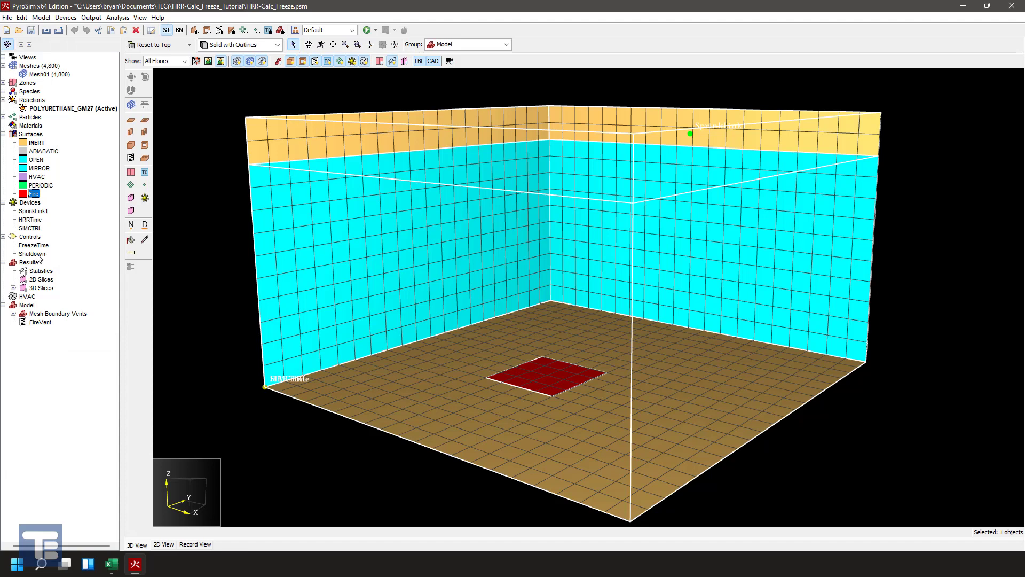
double_click(35, 220)
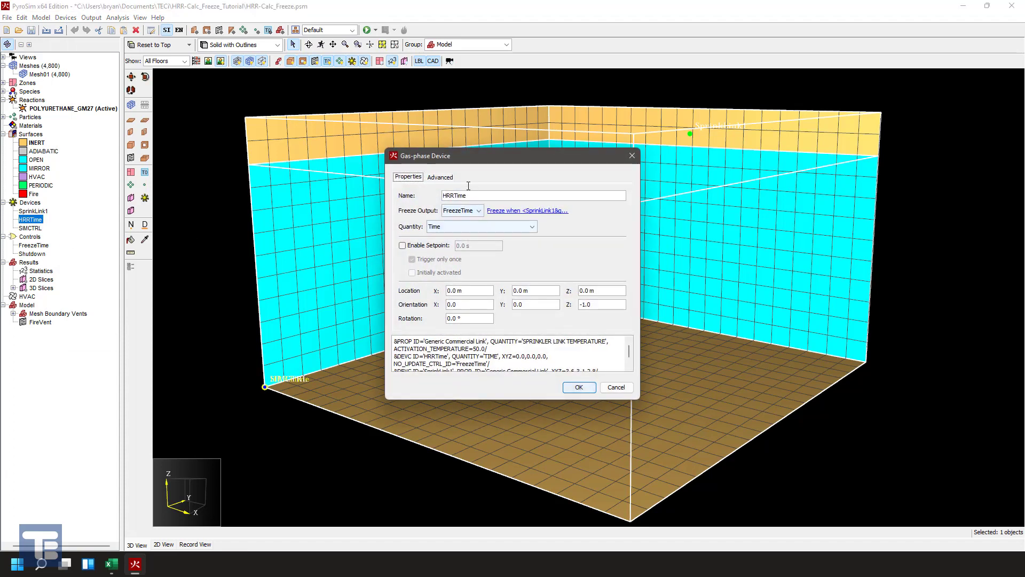
key(Tab)
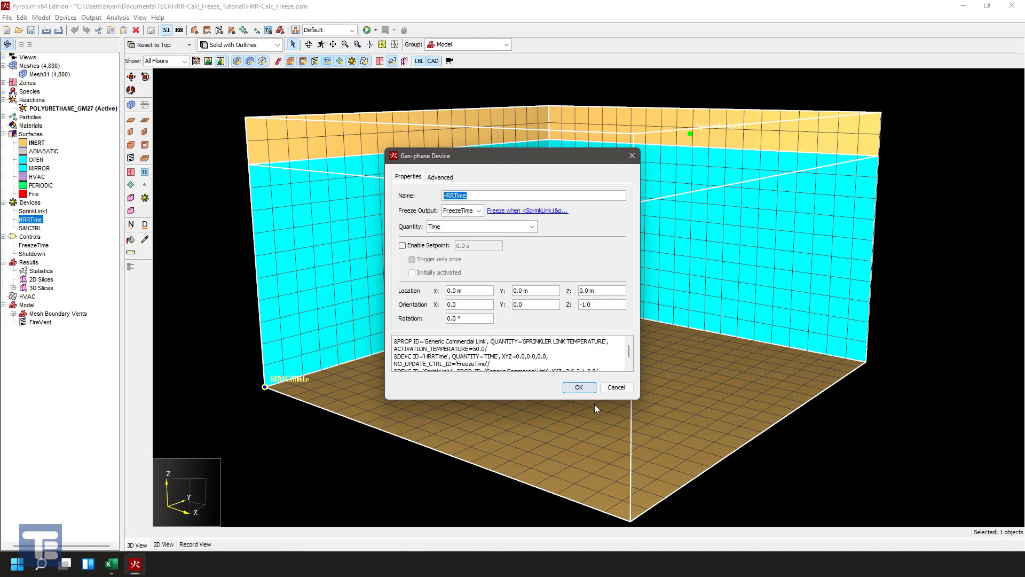
click(477, 211)
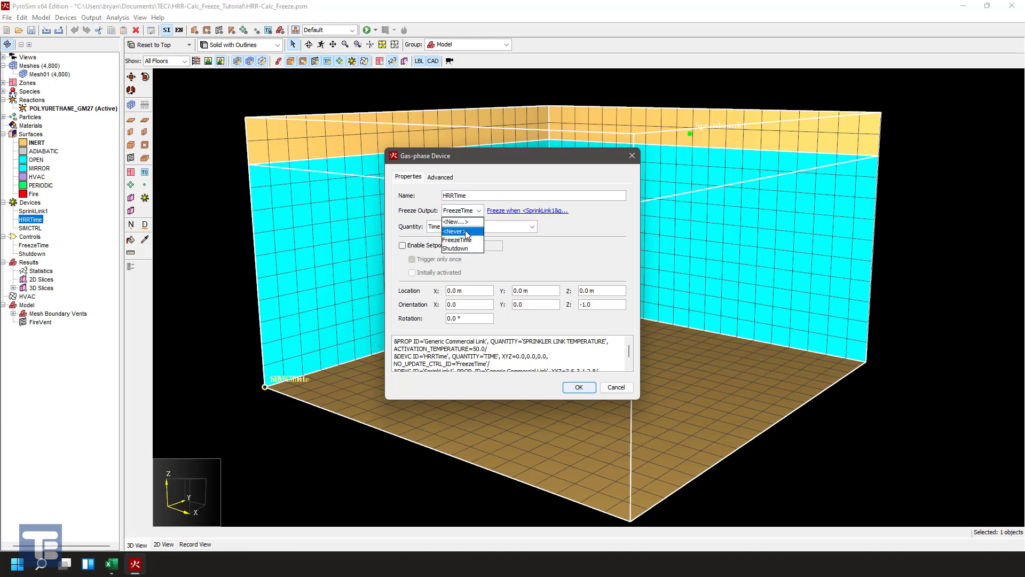
click(618, 202)
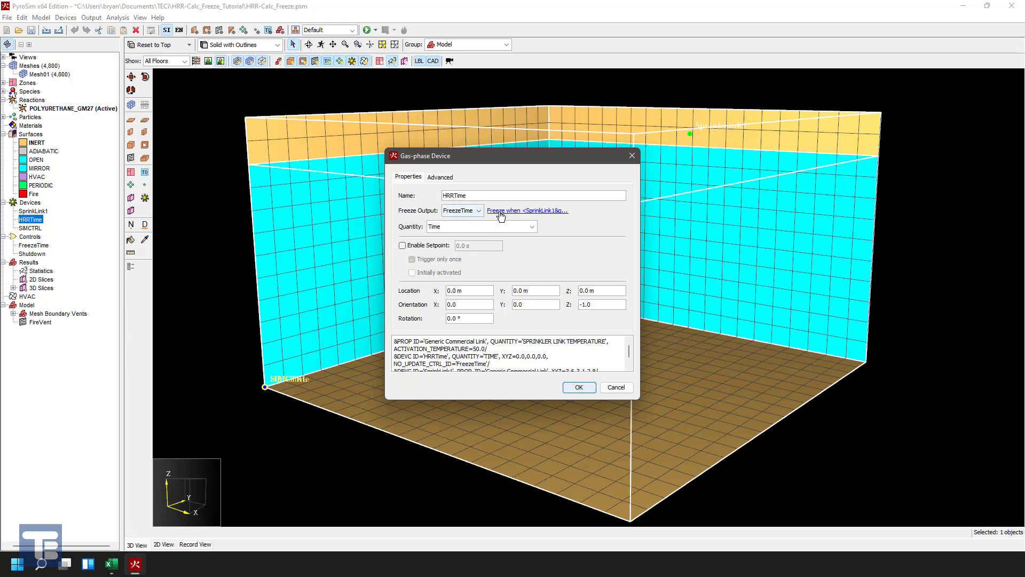
click(498, 212)
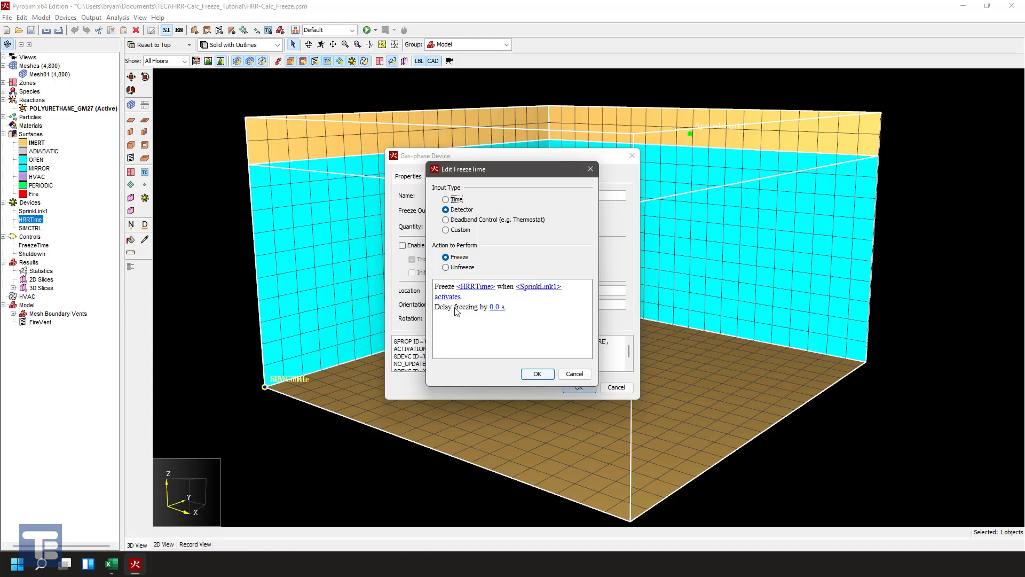
- Try a 20 s freezing delay in the FreezeTime control, discard it, and close the HRRTime device
click(495, 312)
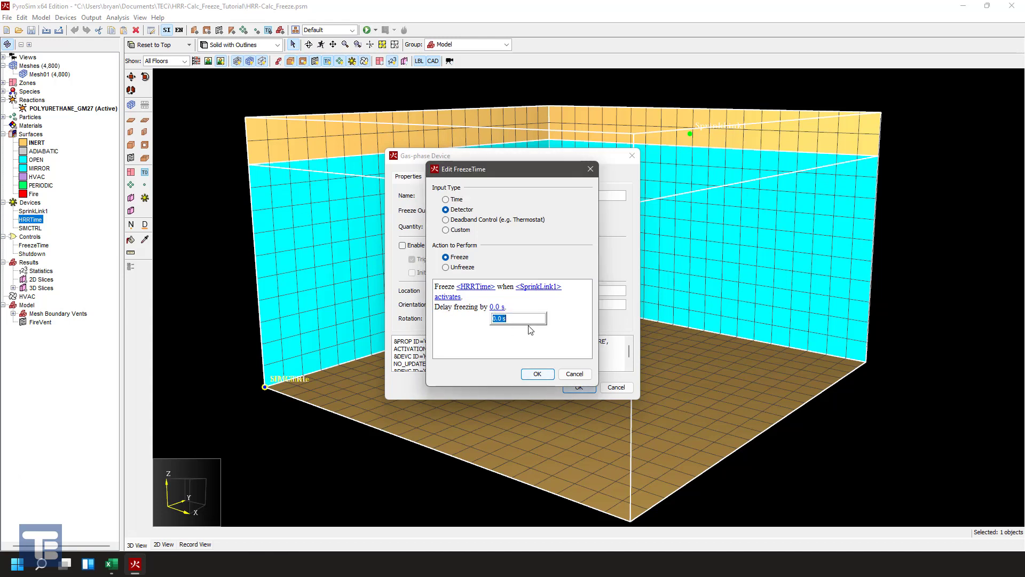
text(20)
key(BackSpace)
key(BackSpace)
click(563, 332)
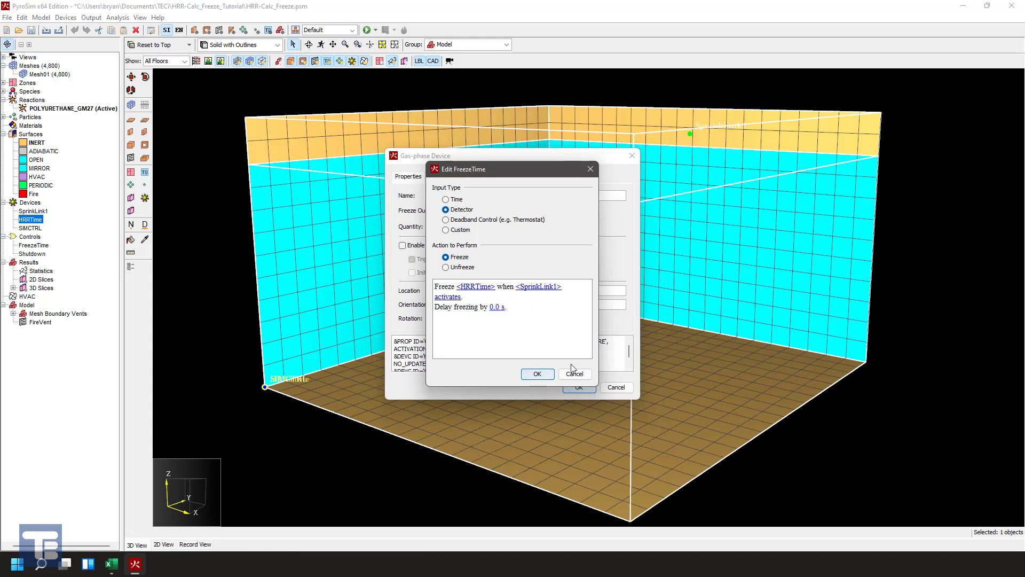
click(537, 374)
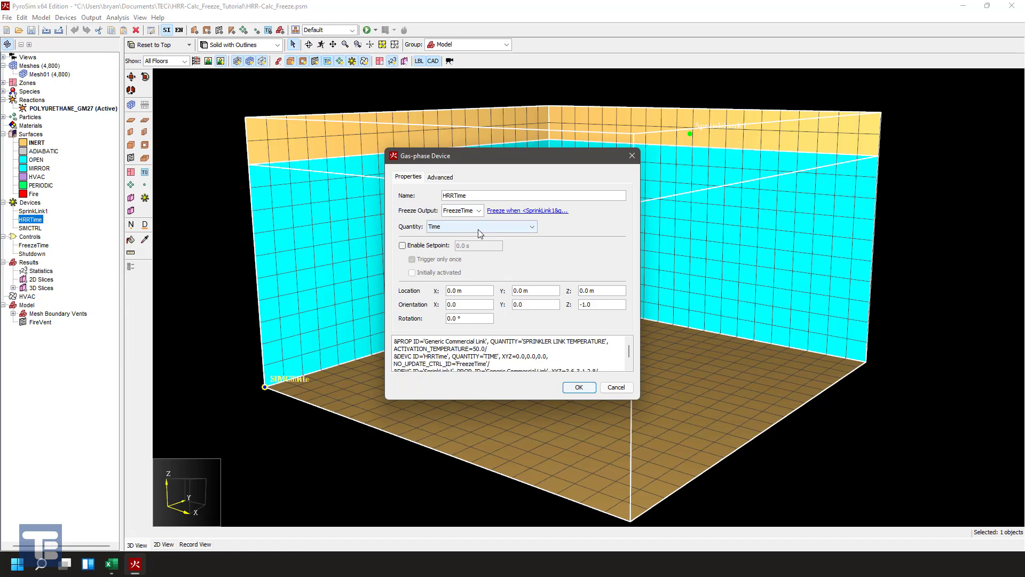
click(577, 385)
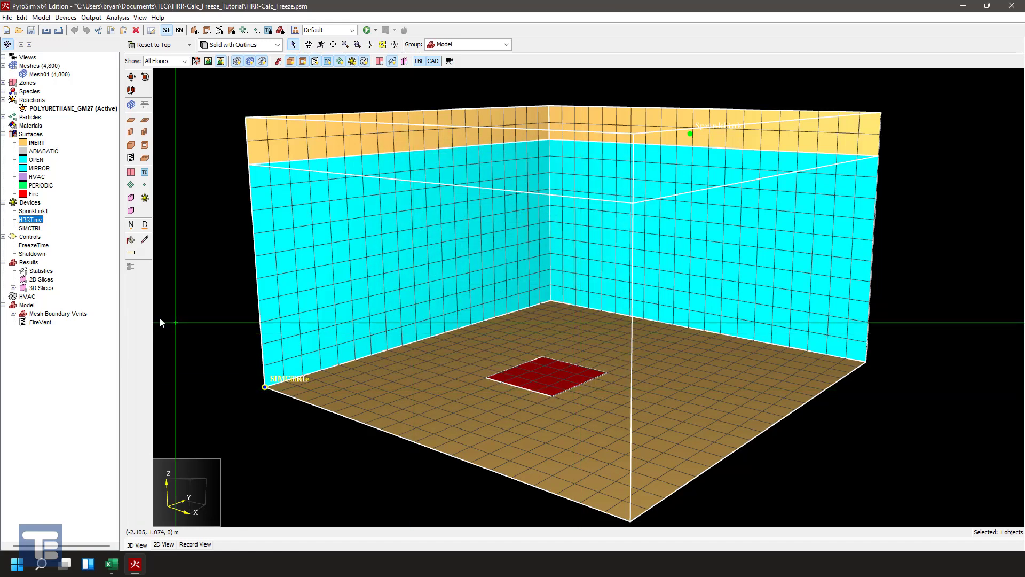
- Set the function input of the Fire surface's custom ramp to Device: HRRTime and save the surface
double_click(32, 194)
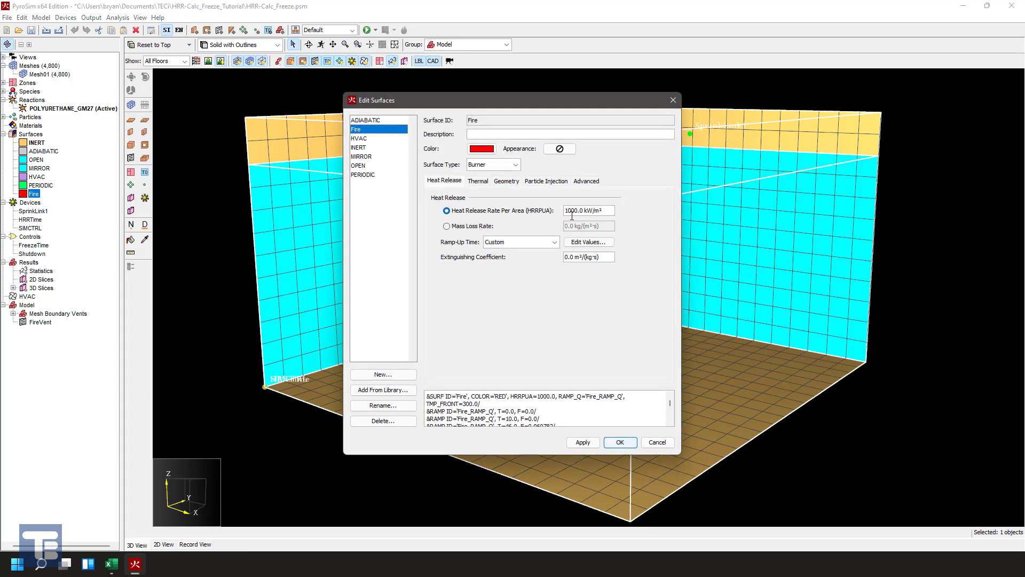
click(587, 242)
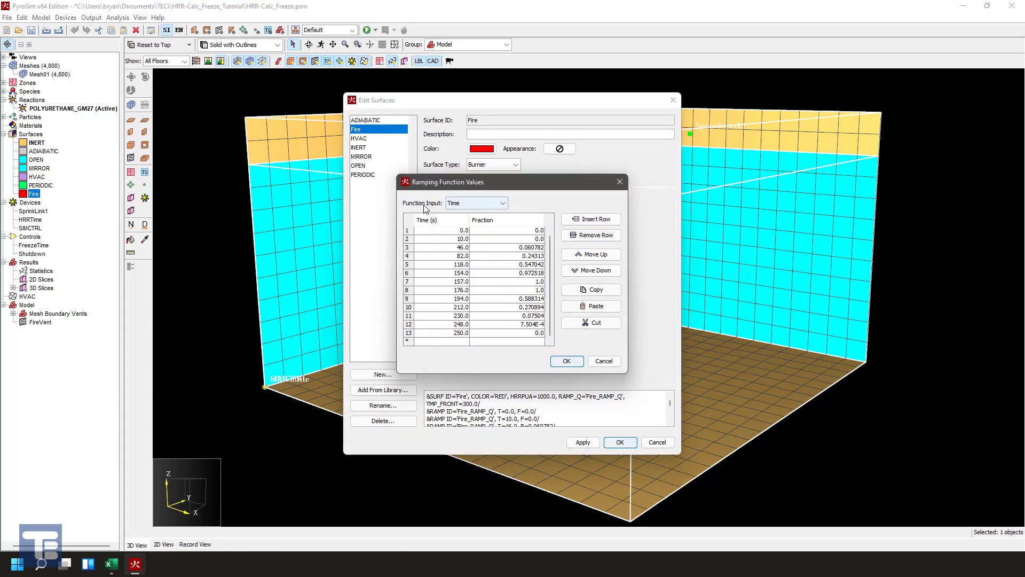
click(500, 204)
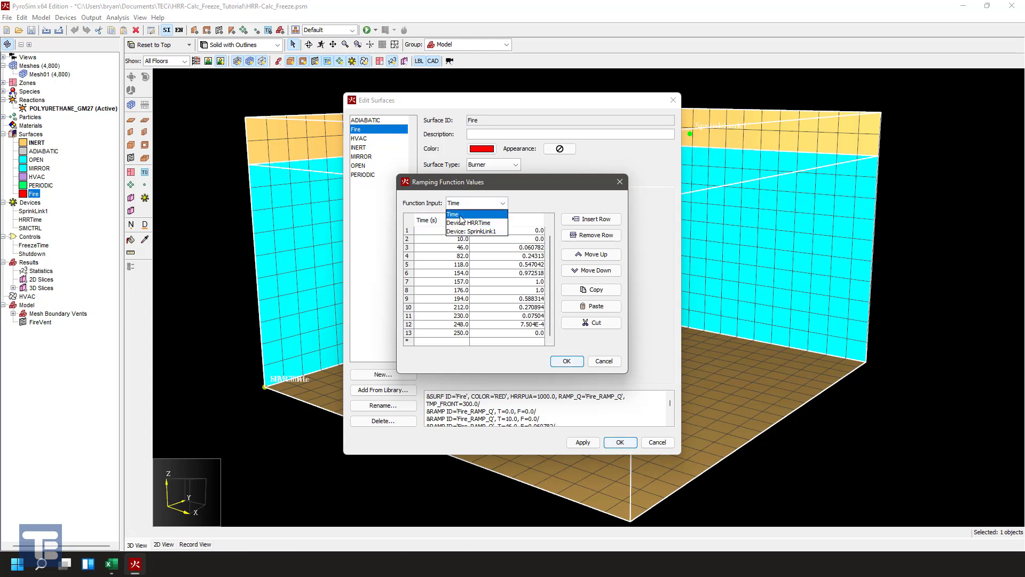
click(463, 223)
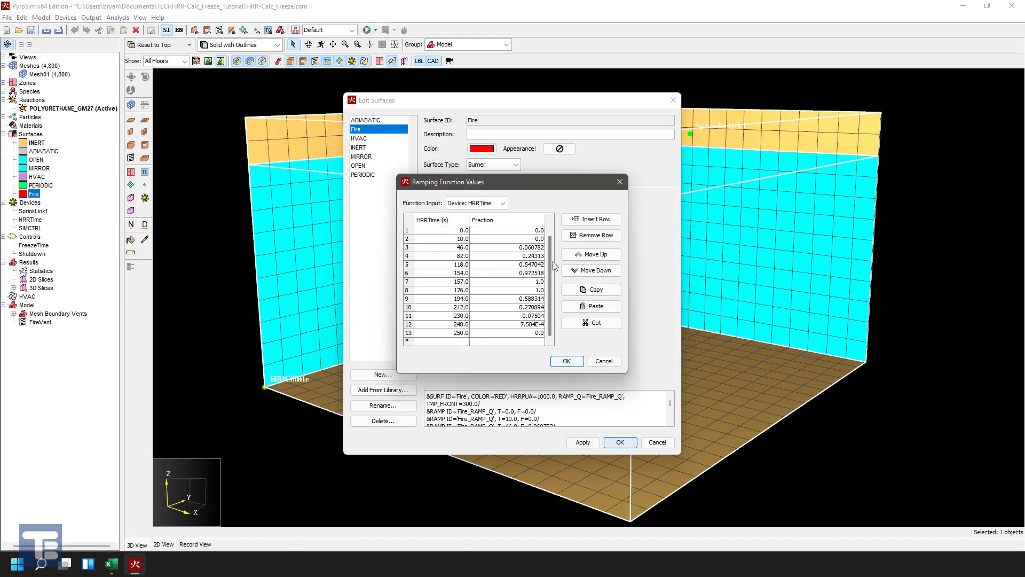
click(565, 361)
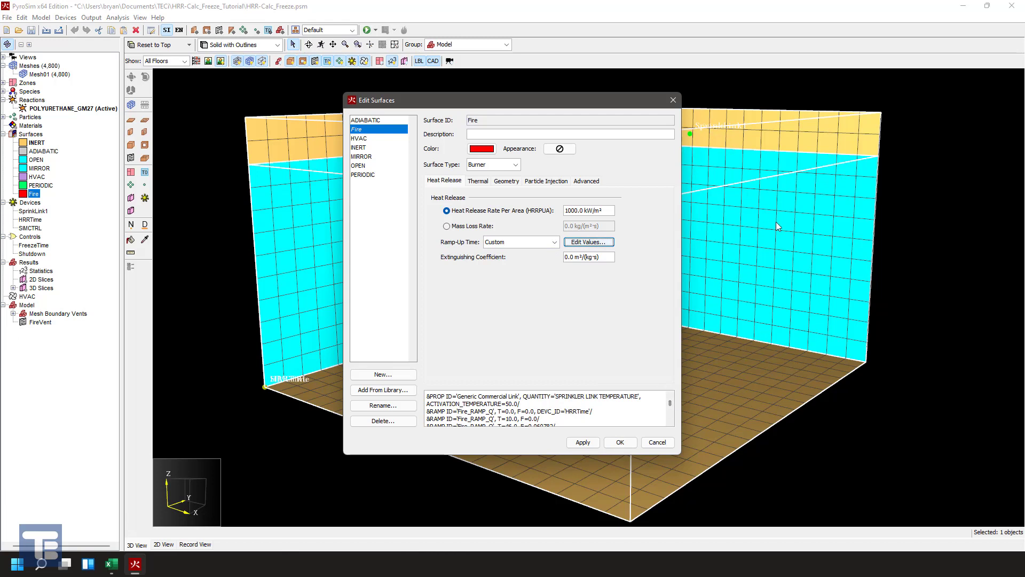
click(618, 443)
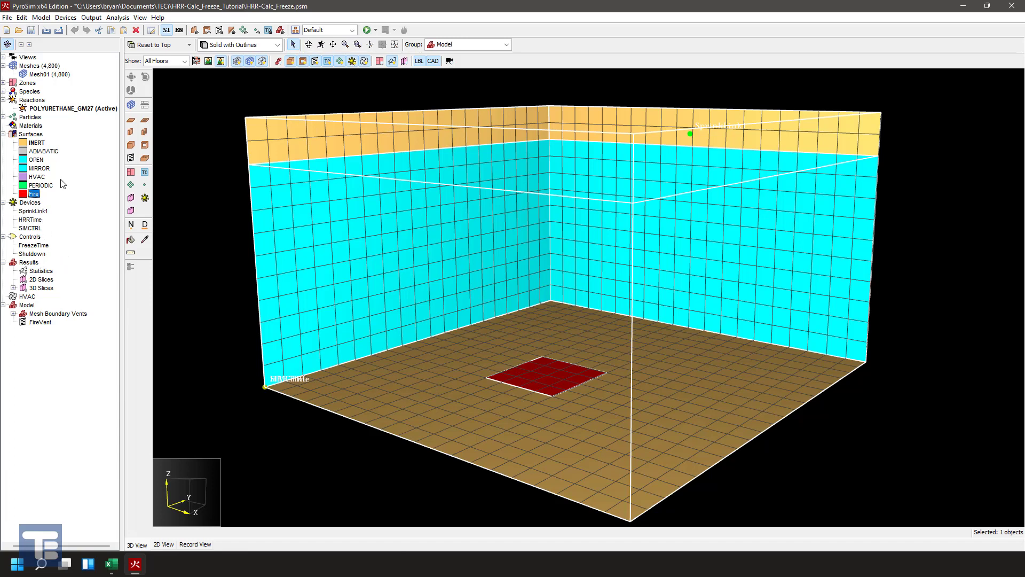
- Examine the actions available for a new simulation control device and cancel its creation
click(65, 18)
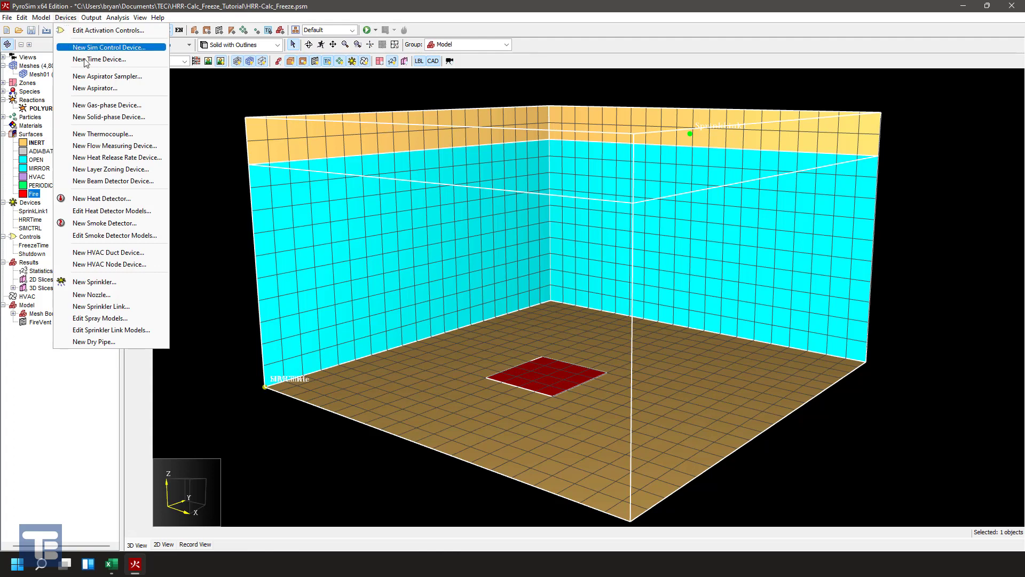
click(120, 50)
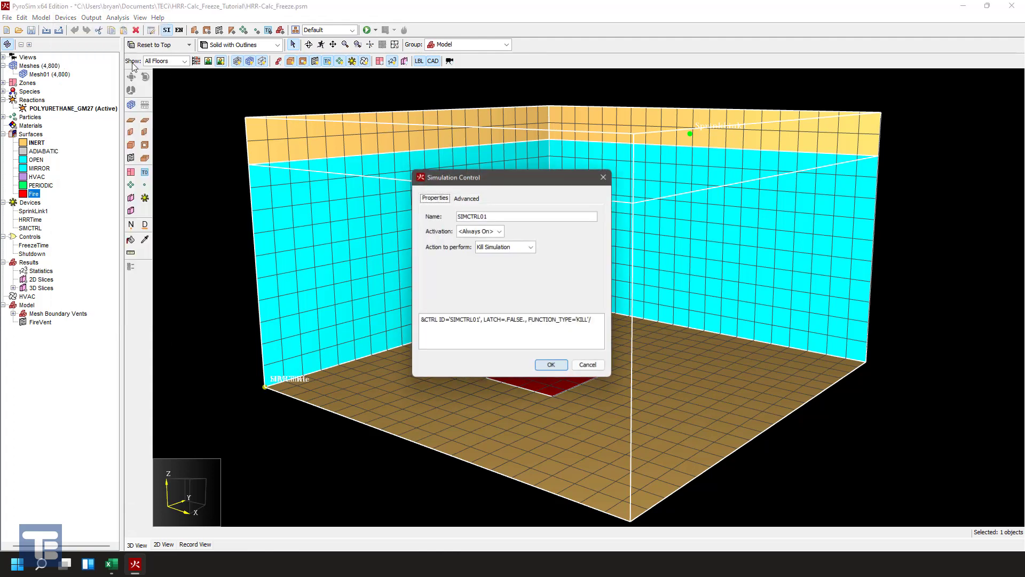
click(508, 246)
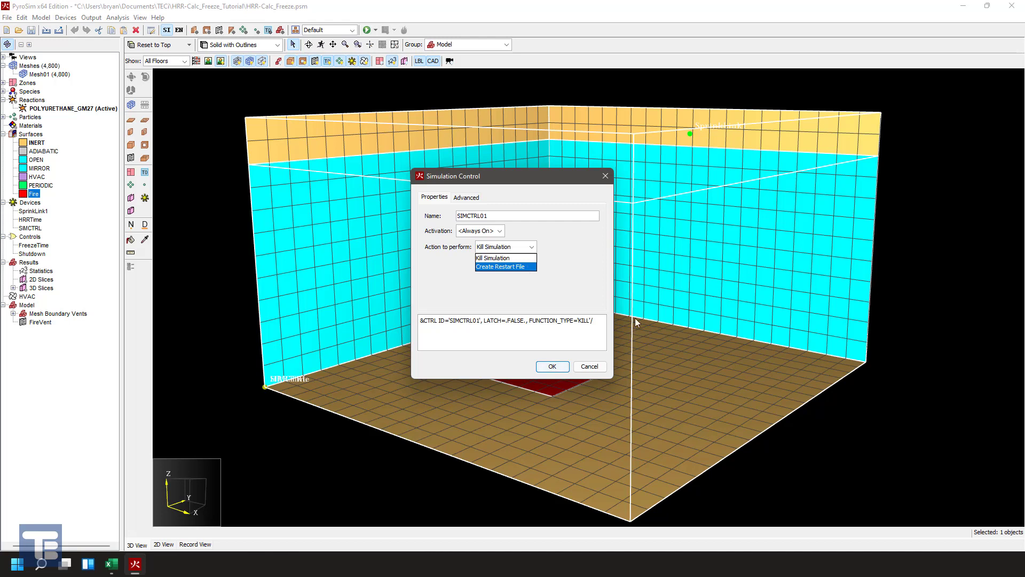
click(604, 284)
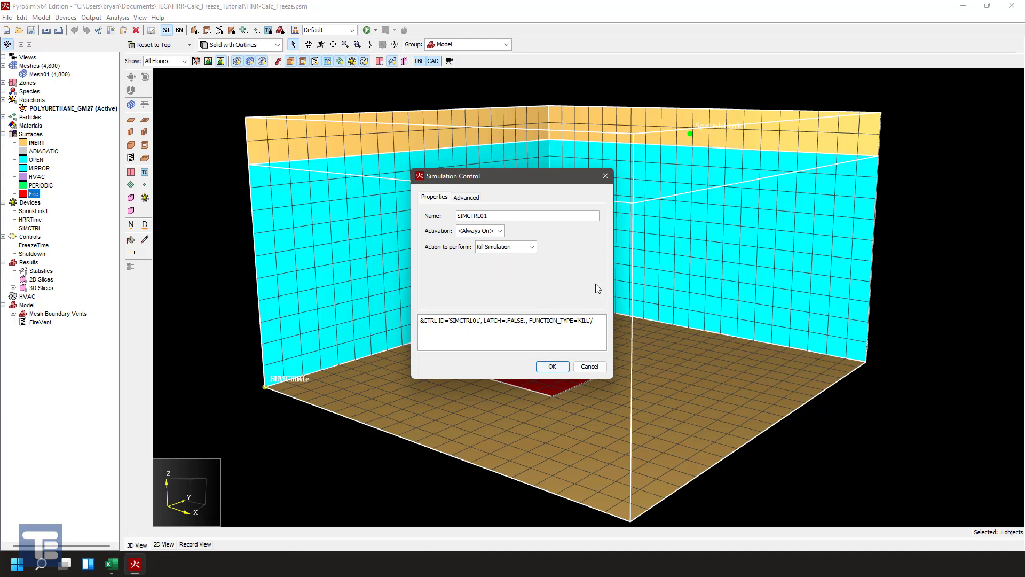
click(586, 369)
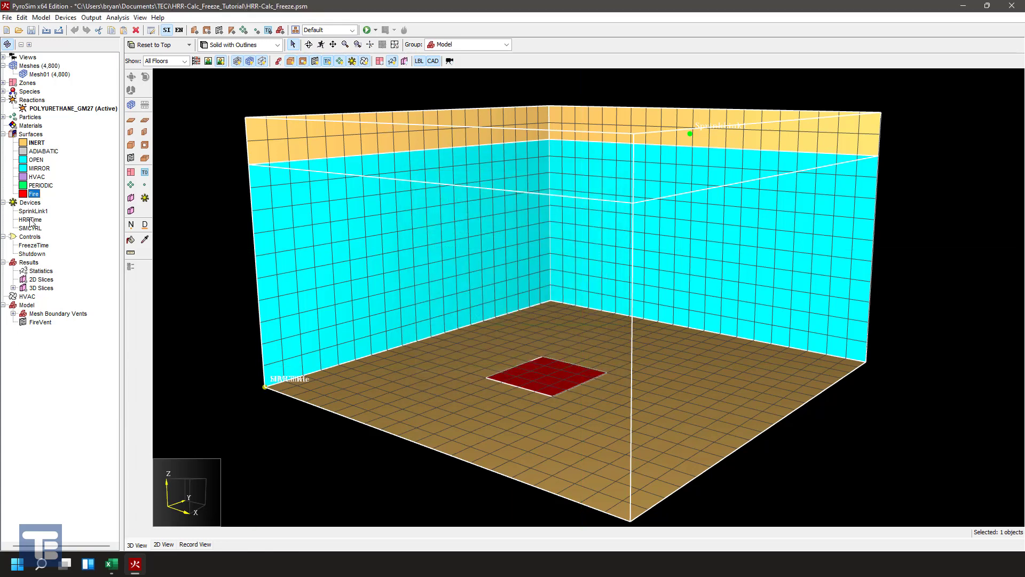
- Review the Shutdown activation control's detector logic and delay, and close it
click(34, 254)
double_click(33, 254)
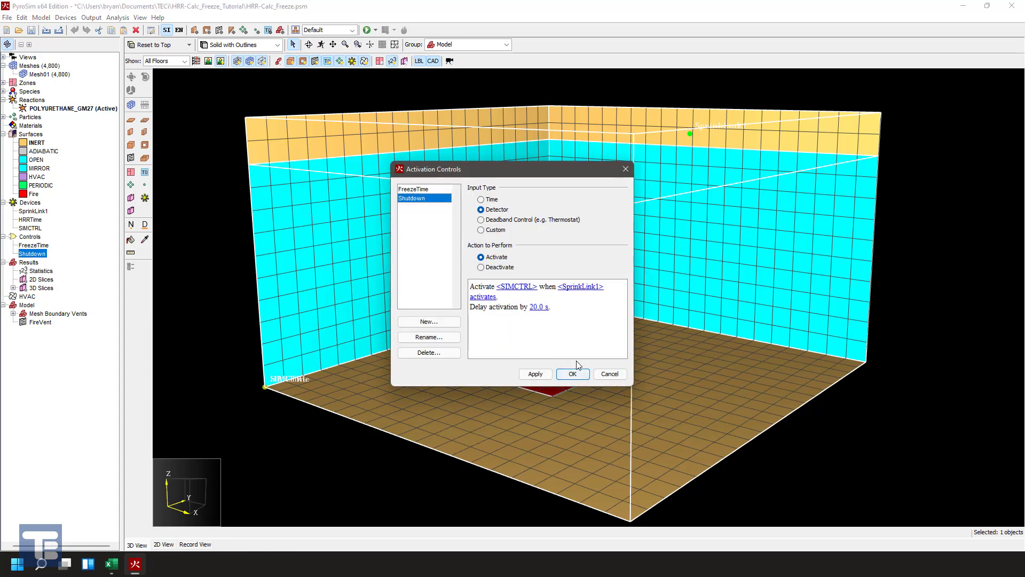
click(585, 374)
- Check the SIMCTRL device's activation choices and the logic of its linked Shutdown control, keeping Shutdown as the activation
double_click(31, 228)
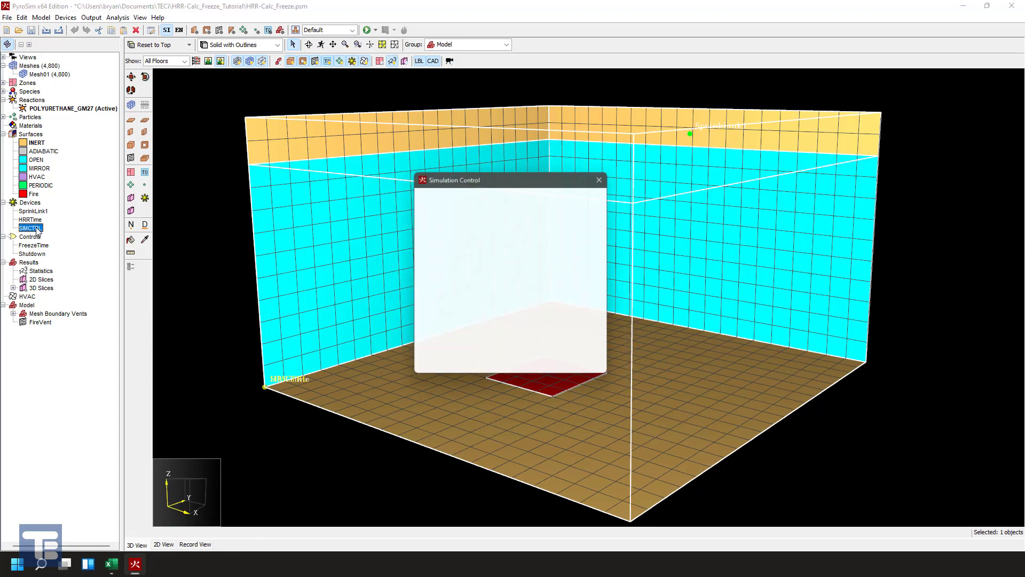
click(499, 230)
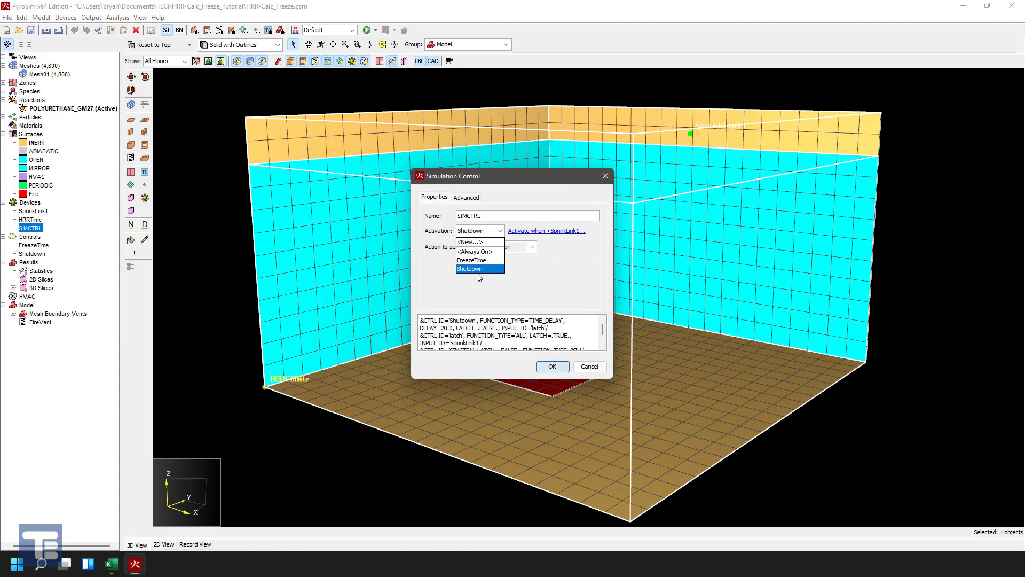
click(584, 271)
click(565, 238)
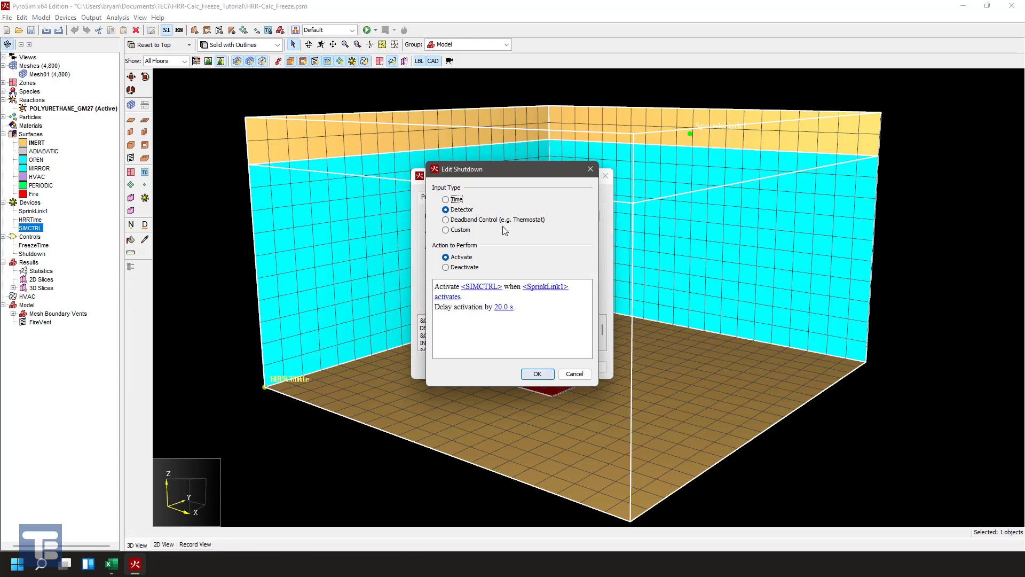
click(538, 373)
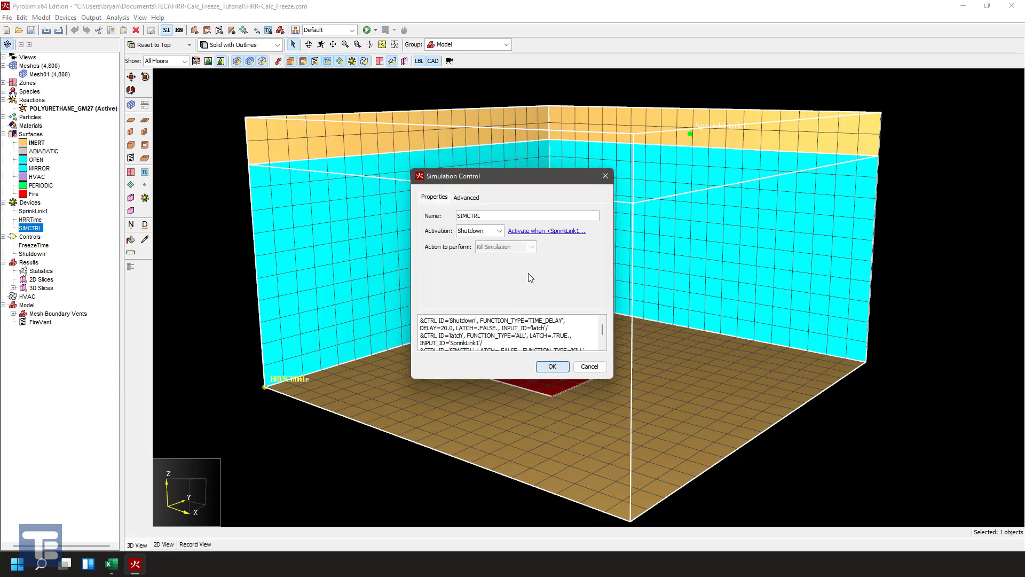
click(563, 365)
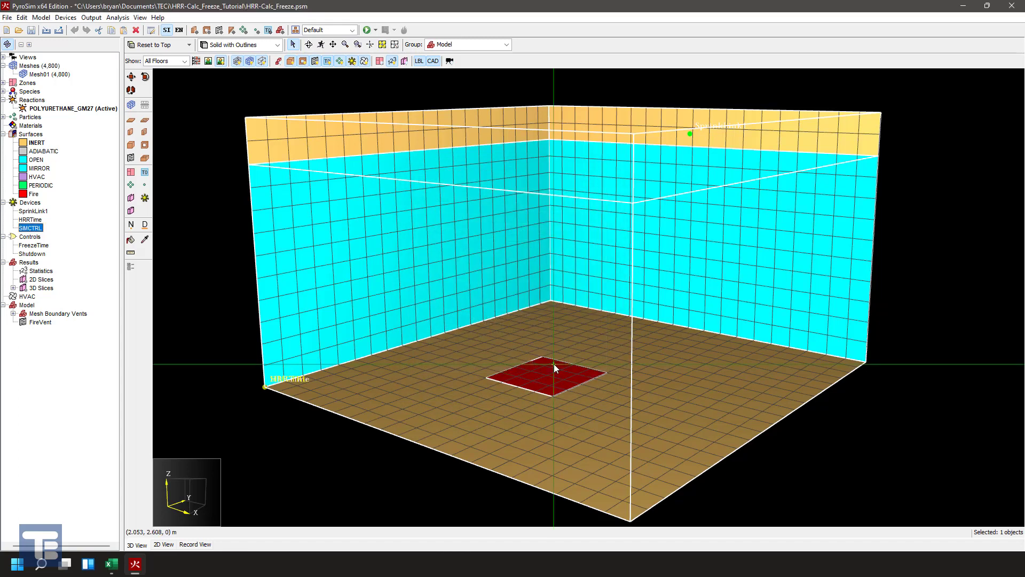
- Go through the SprinkLink1, HRRTime and SIMCTRL devices and the FreezeTime and Shutdown controls to review the setup
click(30, 211)
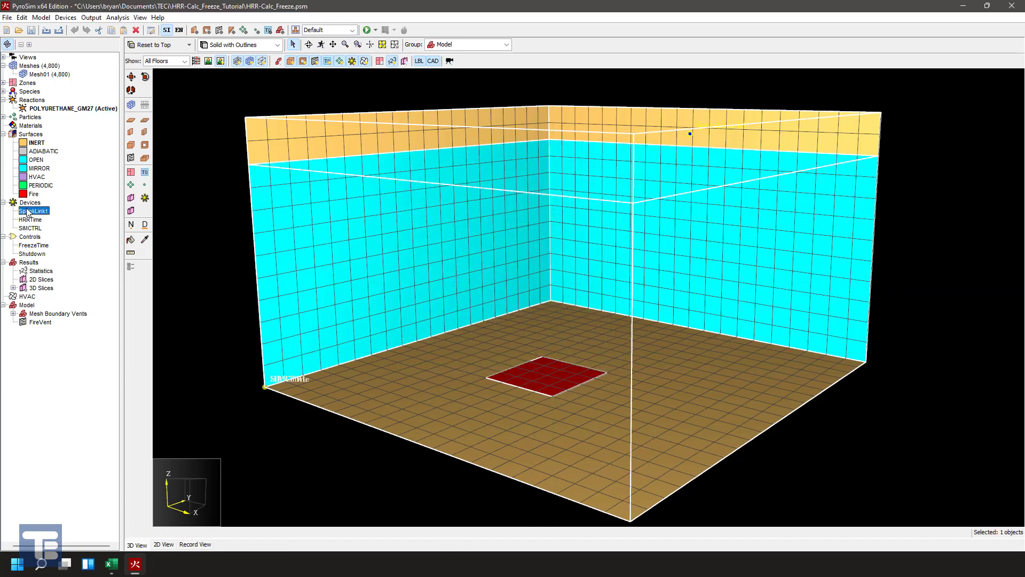
click(33, 219)
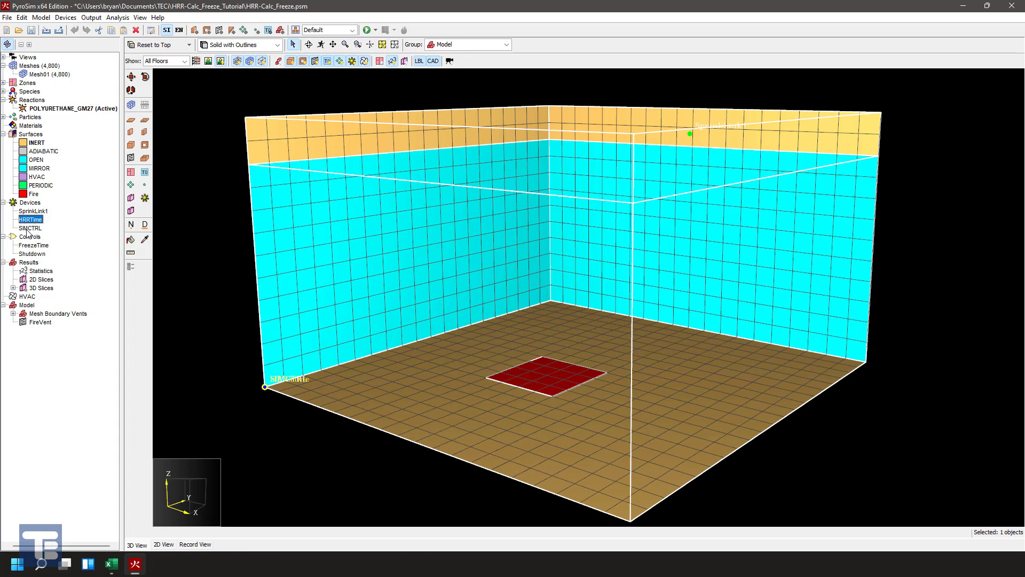
click(30, 229)
click(33, 246)
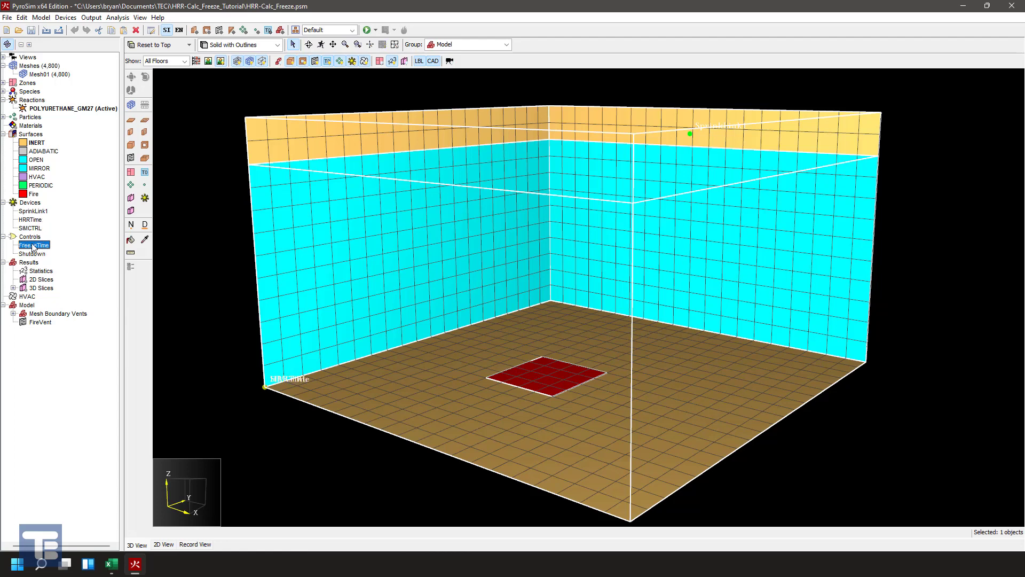
click(33, 246)
click(32, 254)
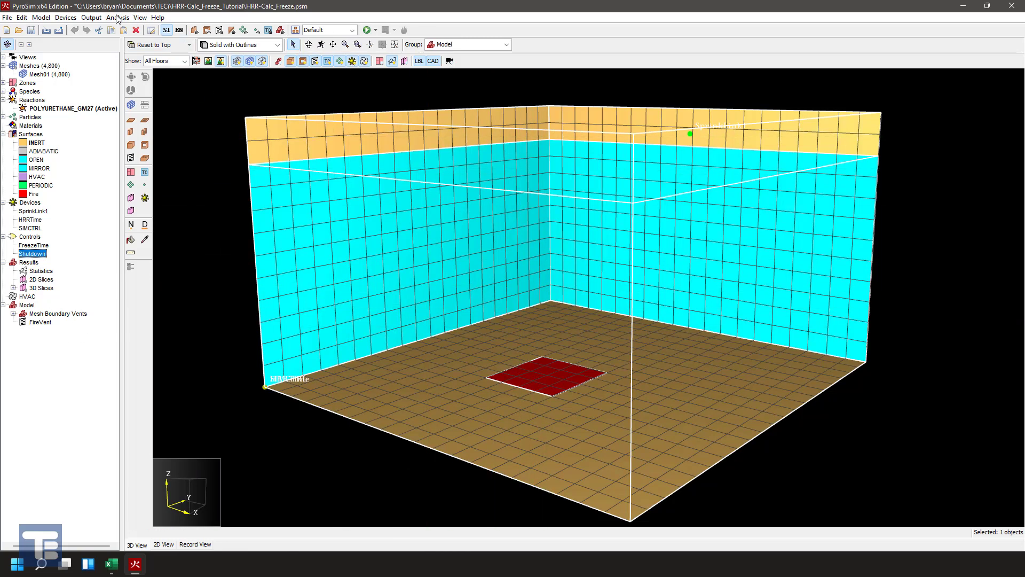
- Save the model and set the simulation end time to 600 s in the simulation parameters
click(31, 30)
click(118, 18)
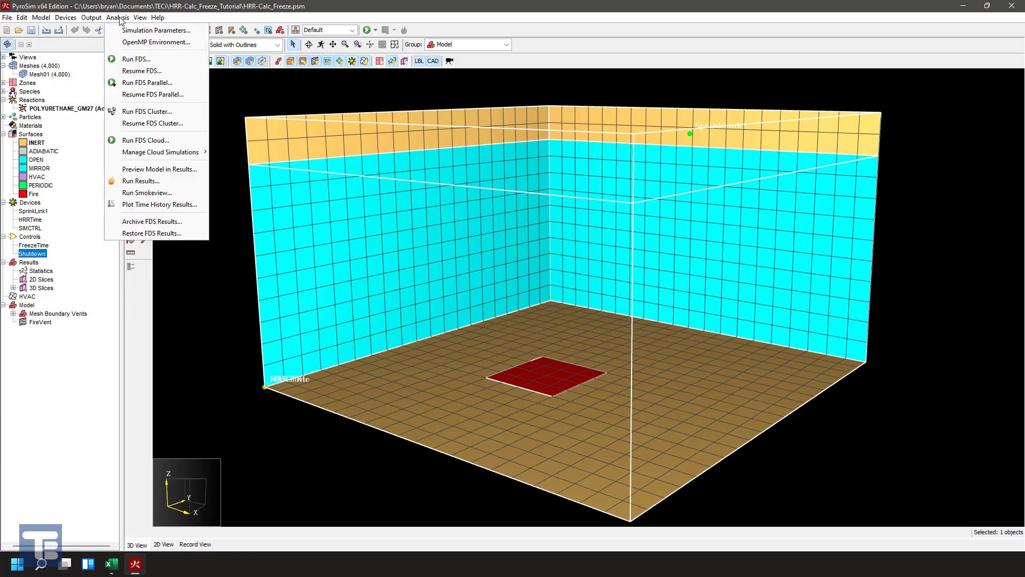
click(154, 30)
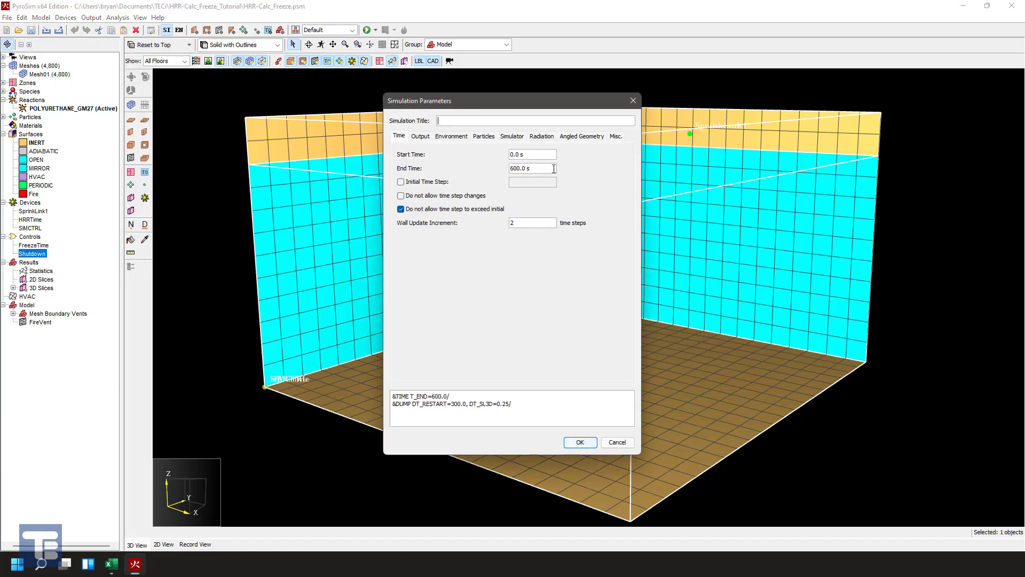
drag(547, 168, 512, 166)
text(600.0 s)
click(580, 442)
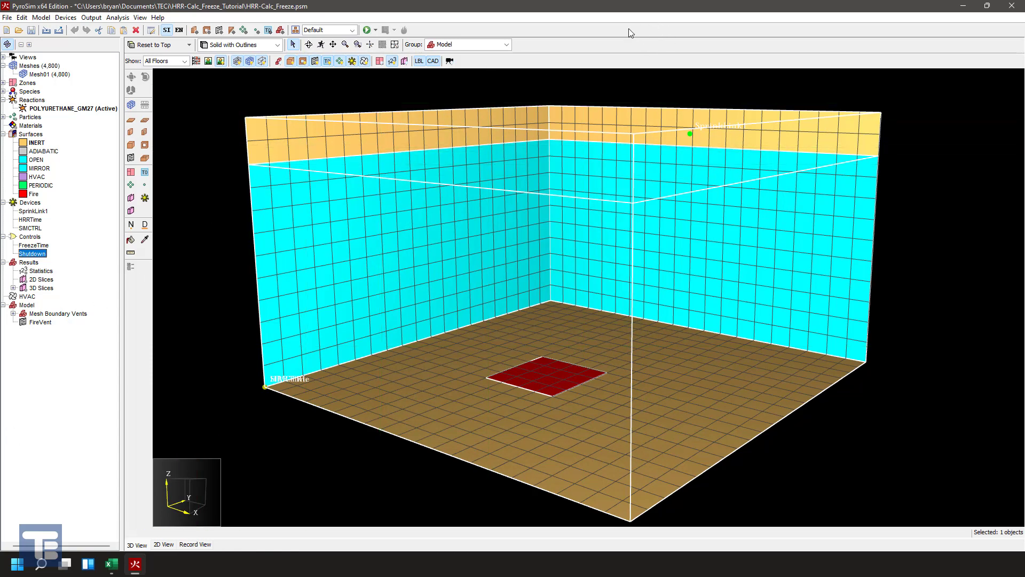
- Run the FDS simulation of HRR-Calc_Freeze and follow its MLR_REAC_FUEL and HRR time history plots
click(366, 30)
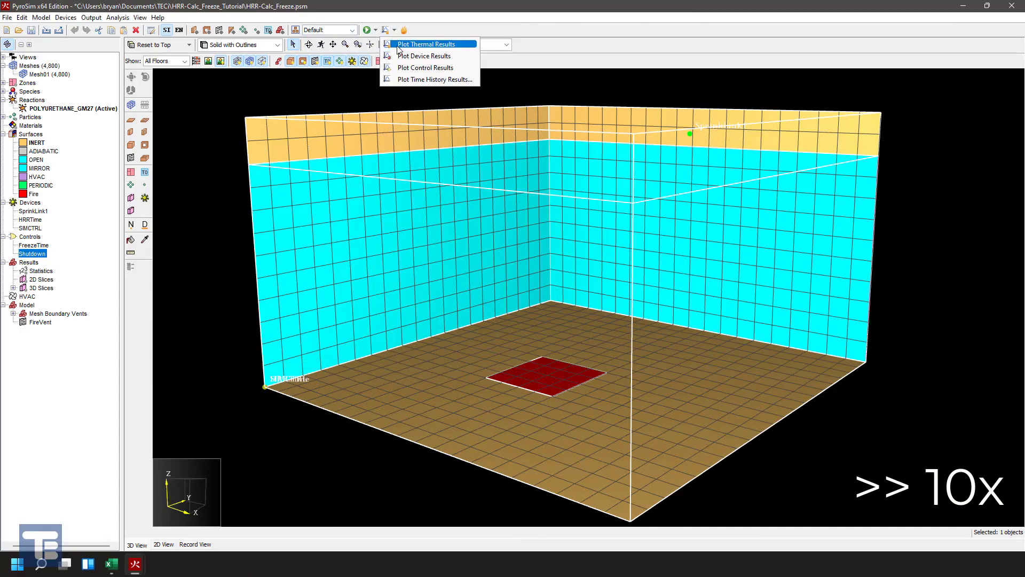
click(423, 41)
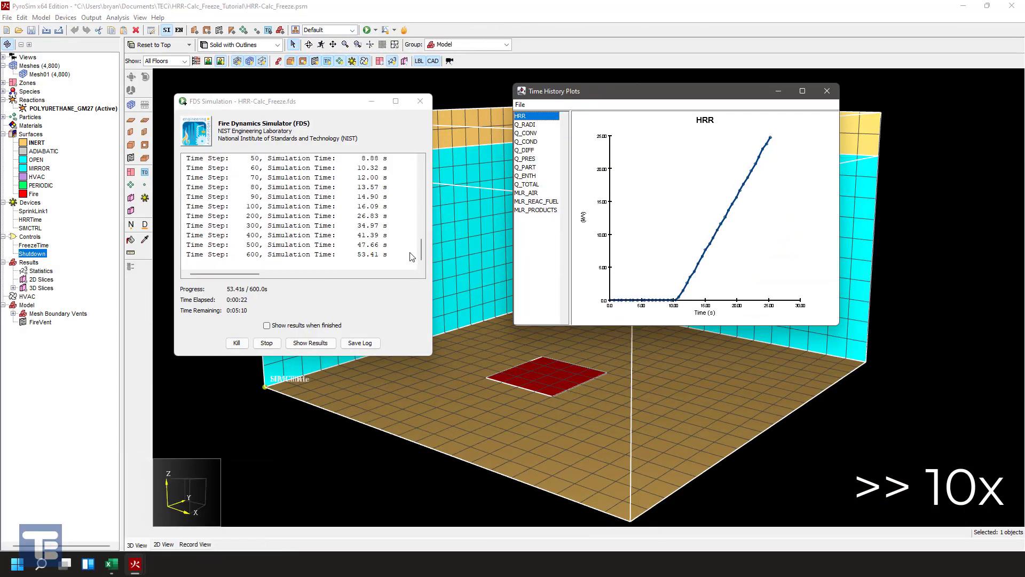
click(531, 202)
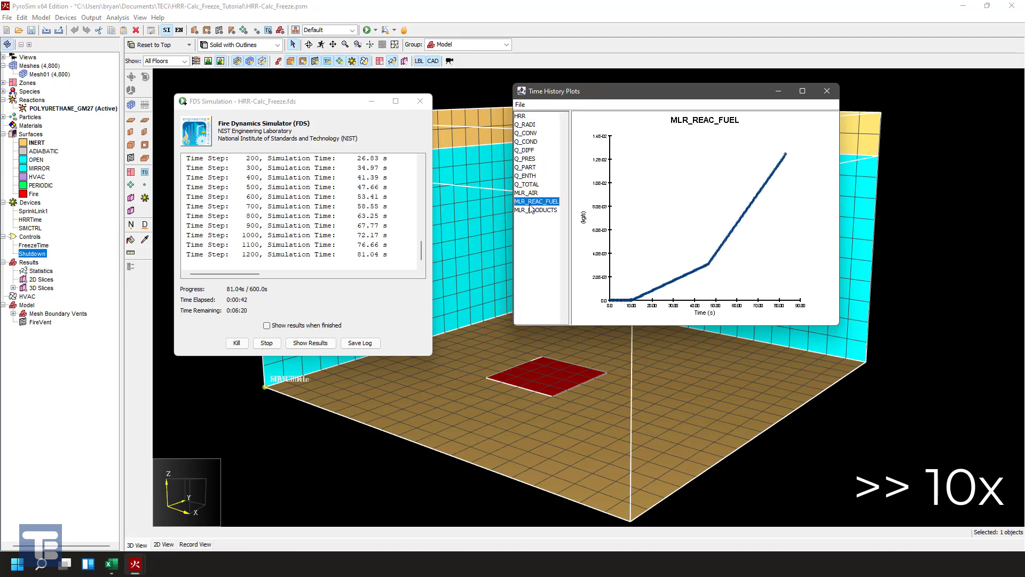
click(521, 116)
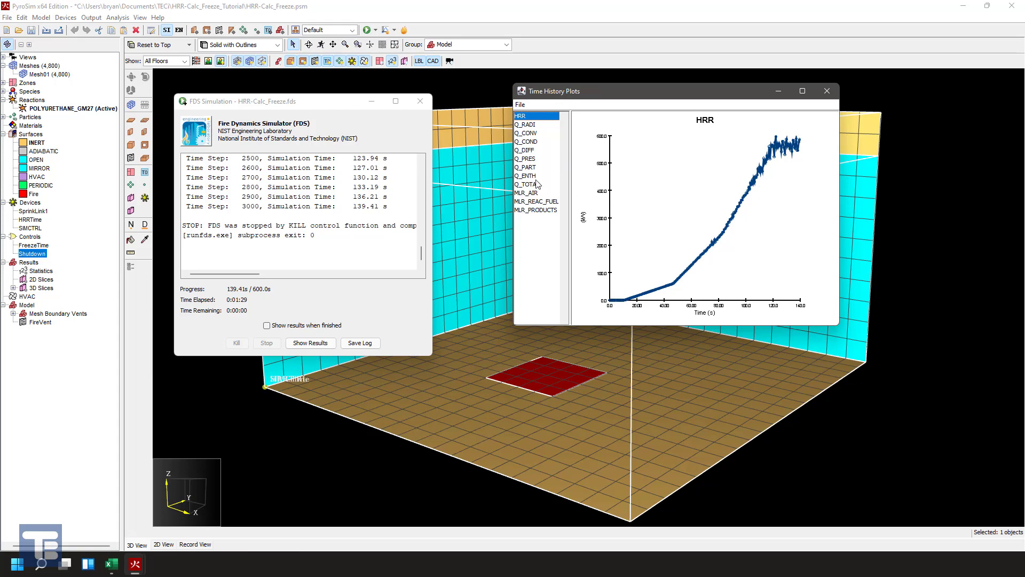
- Preview the t² growth calculator workbook against the HRR plot, and reposition the Time History Plots window in front of the model
mouse_move(111, 564)
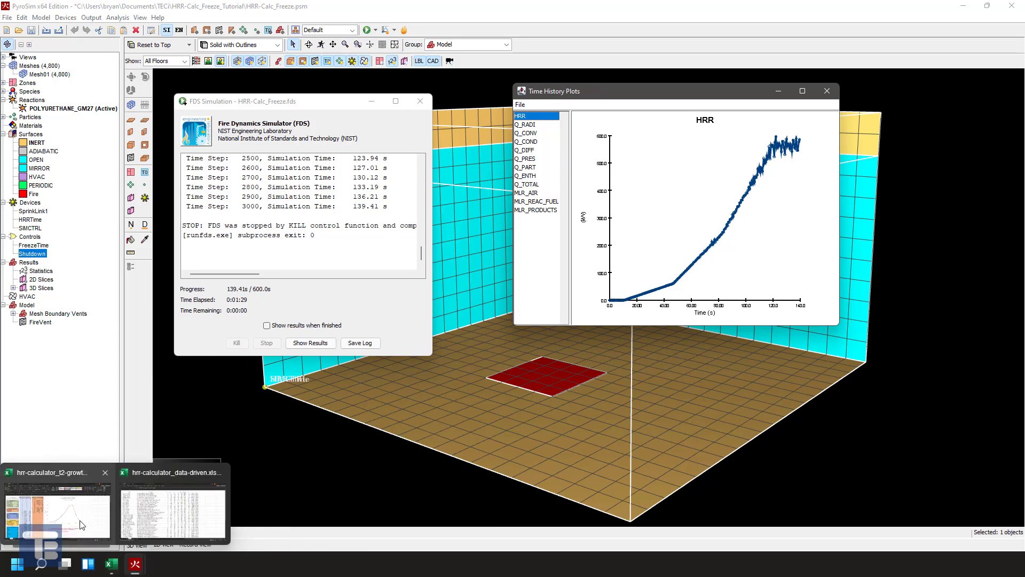
mouse_move(78, 512)
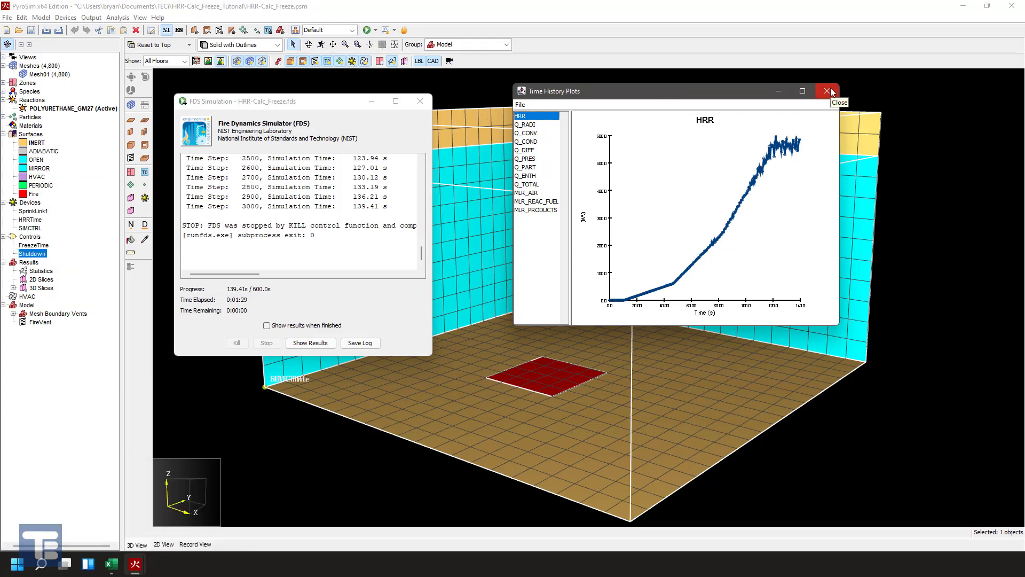
drag(598, 88, 567, 104)
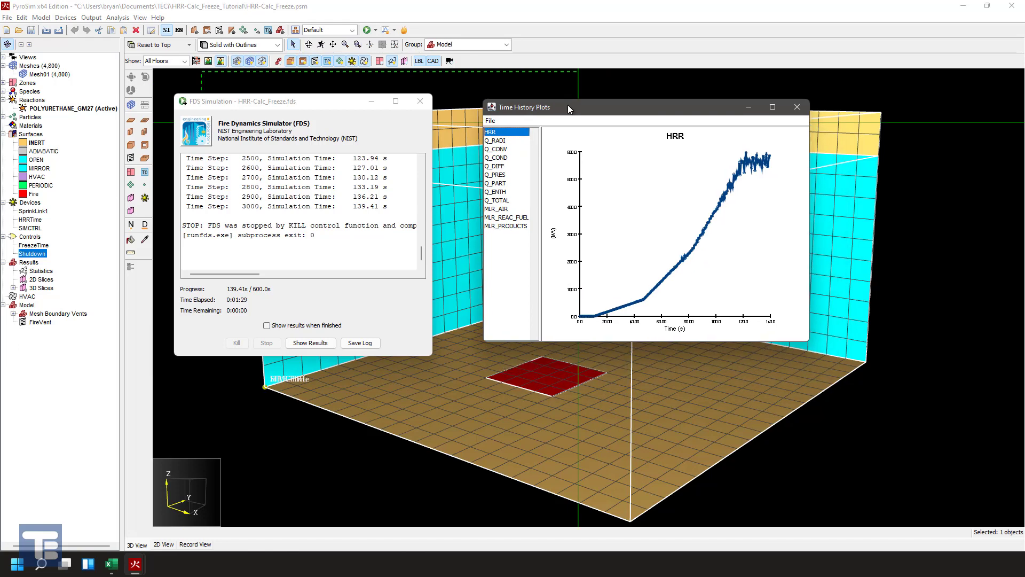
click(390, 30)
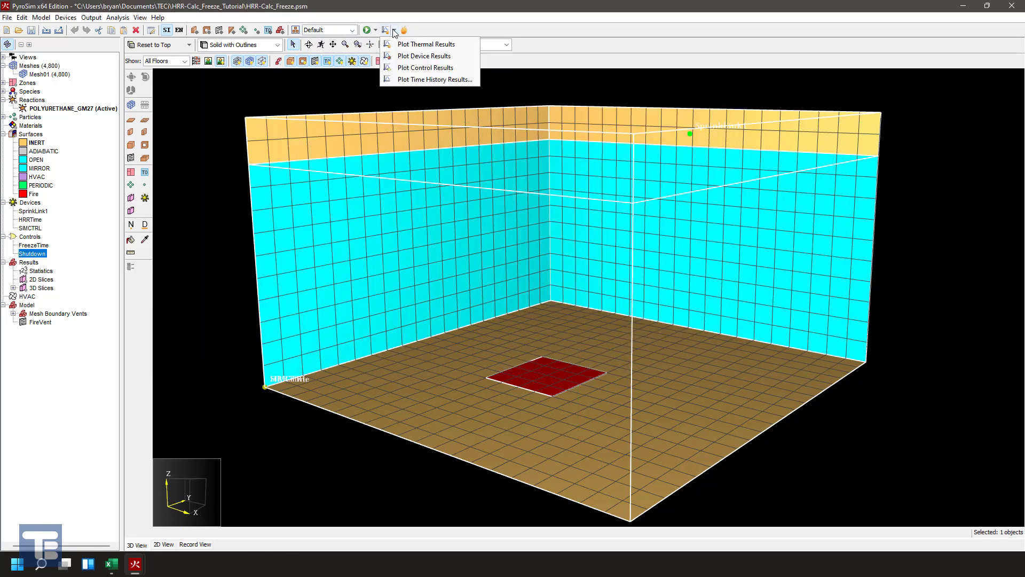
click(144, 569)
click(251, 507)
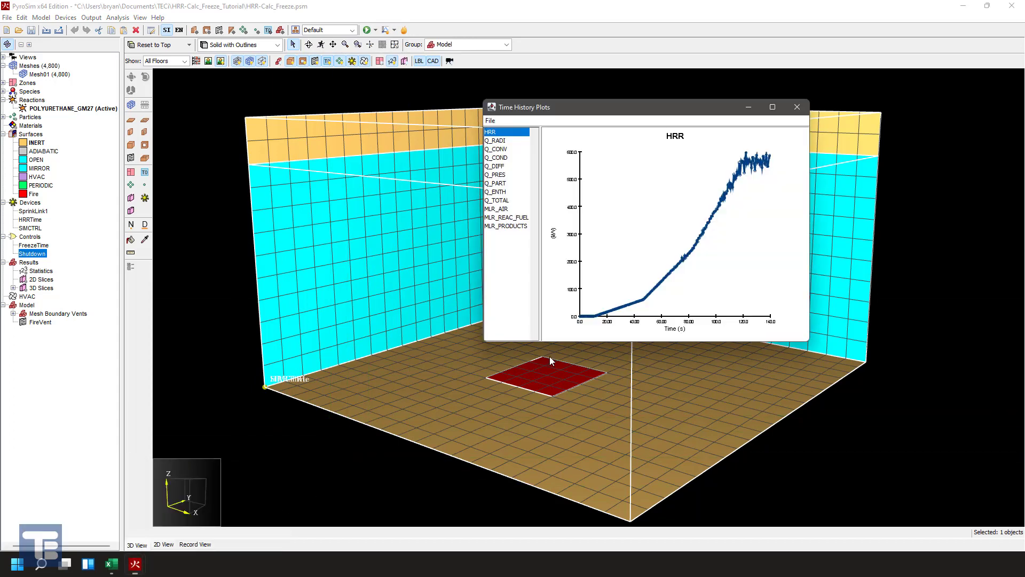
drag(597, 142, 595, 144)
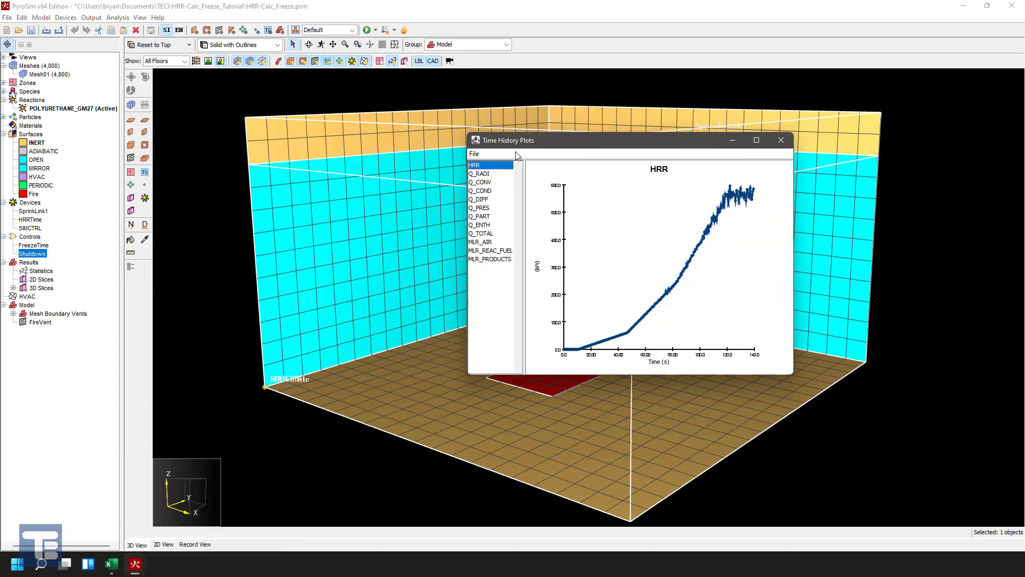
- Compare the MLR_REAC_FUEL plot with the HRR plot, check the plot's image capture option, and close the plots
click(489, 251)
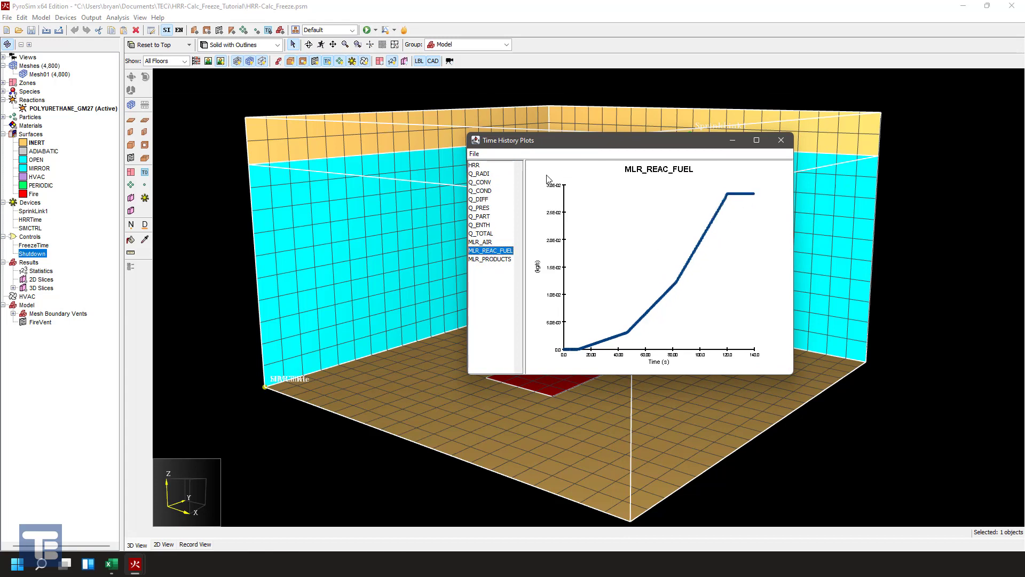
click(483, 166)
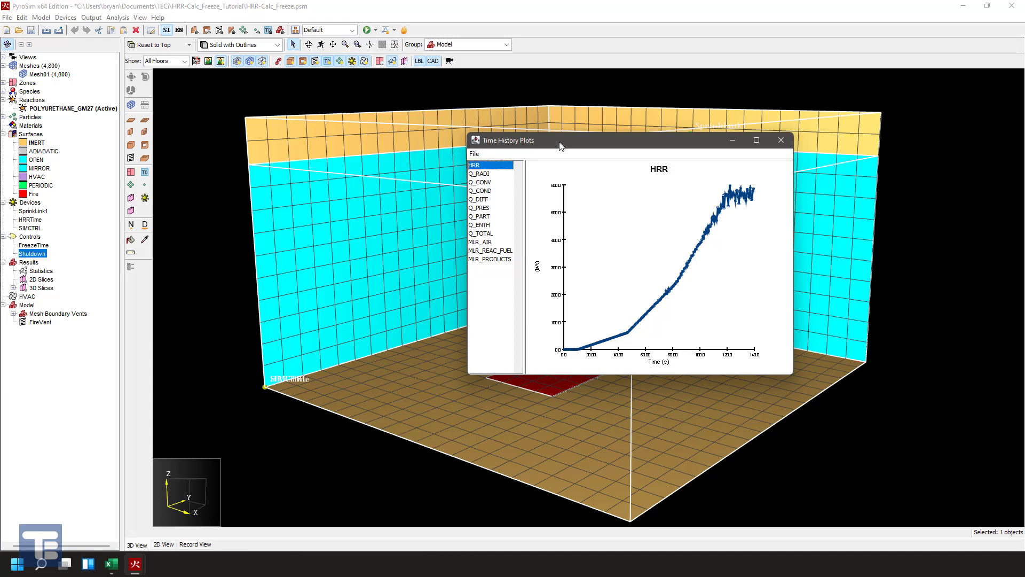
click(476, 156)
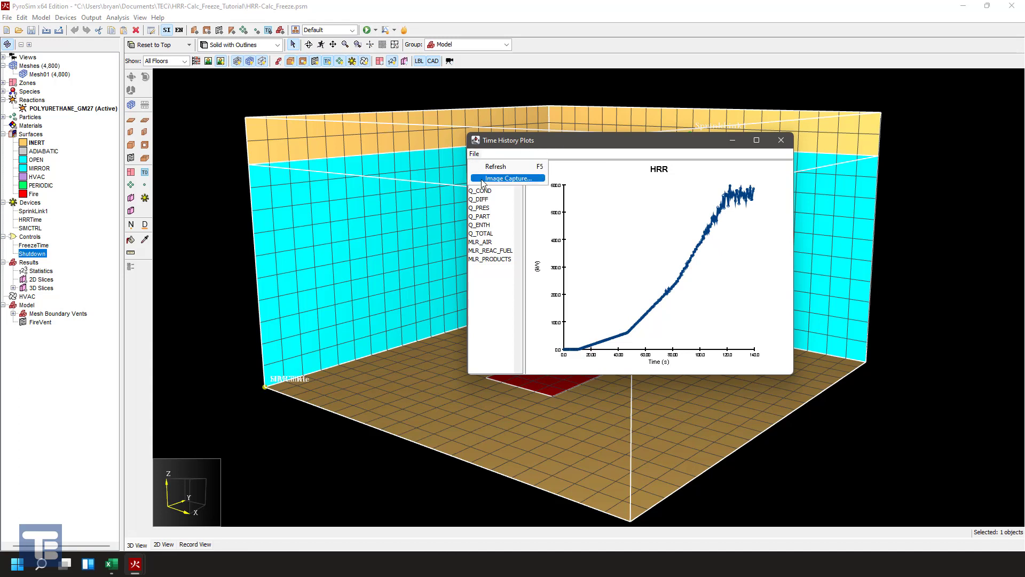
click(595, 137)
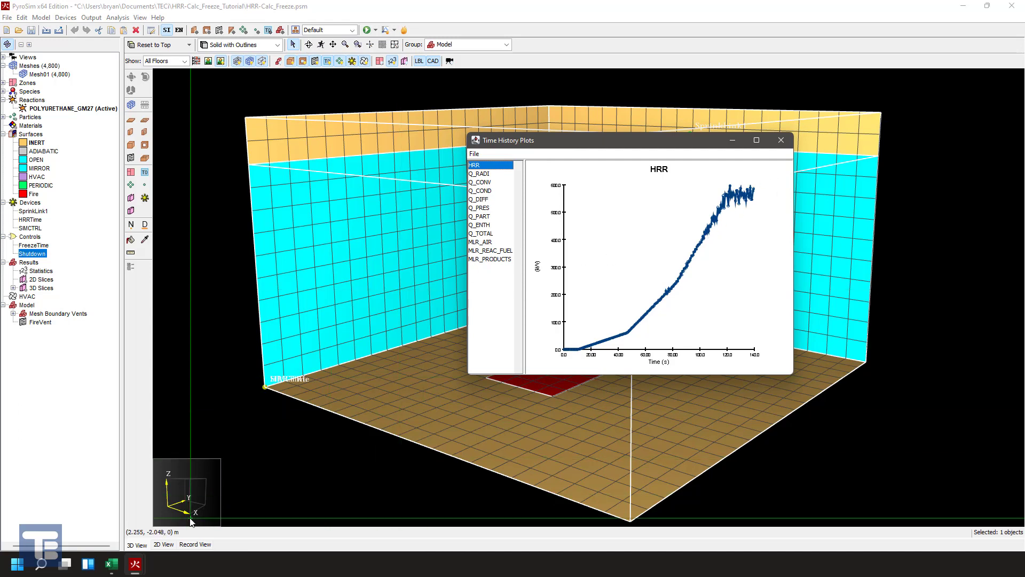
click(781, 140)
- Plot the device results, examine the SprinkLink1 and HRRTime histories, and close the plots
click(398, 33)
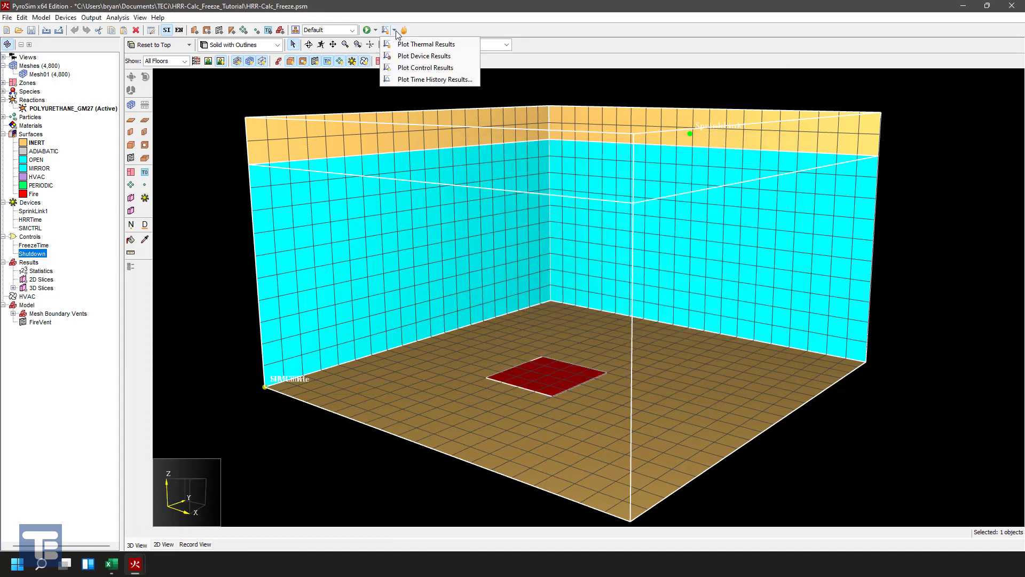
click(412, 58)
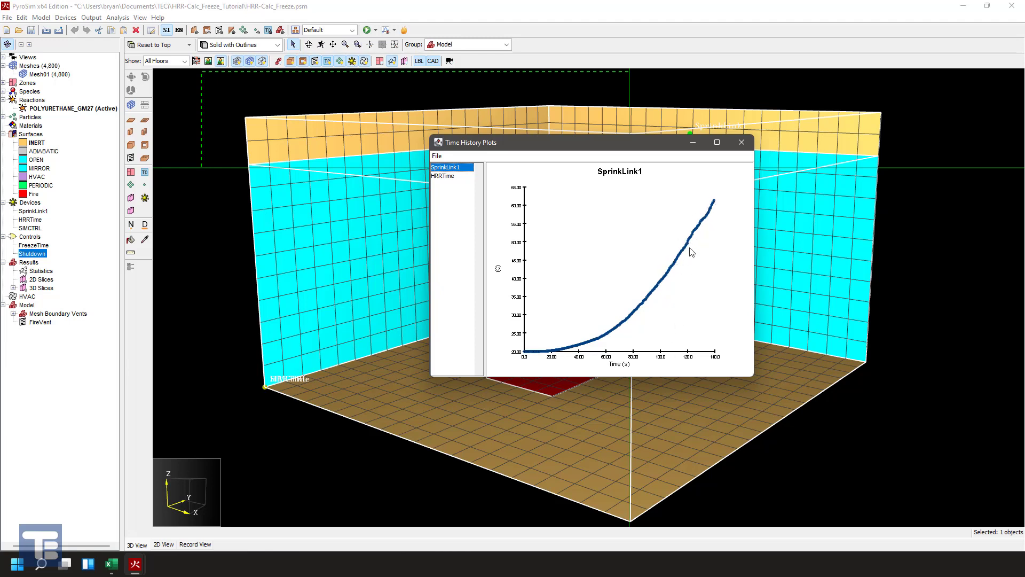
click(450, 176)
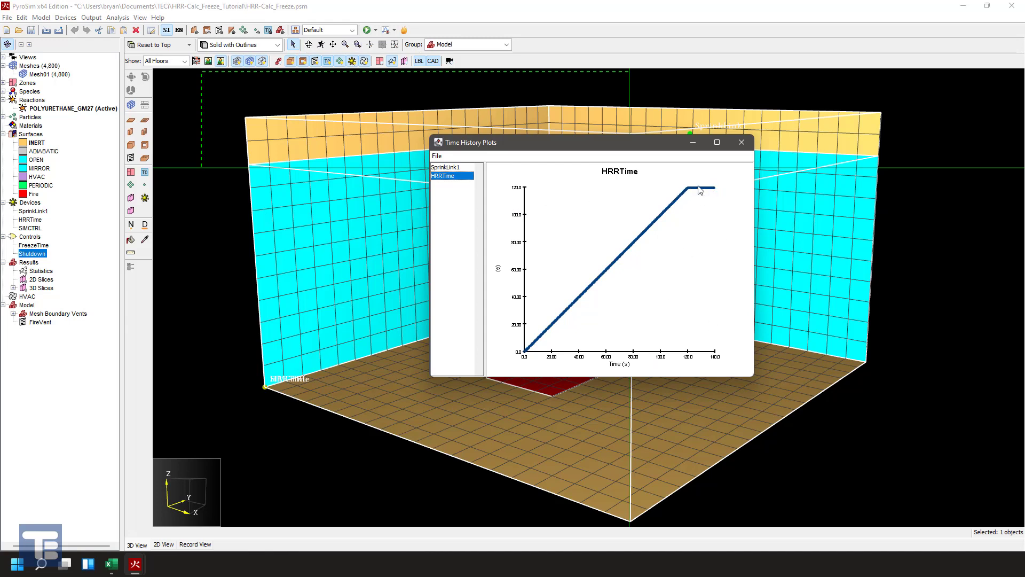
click(741, 143)
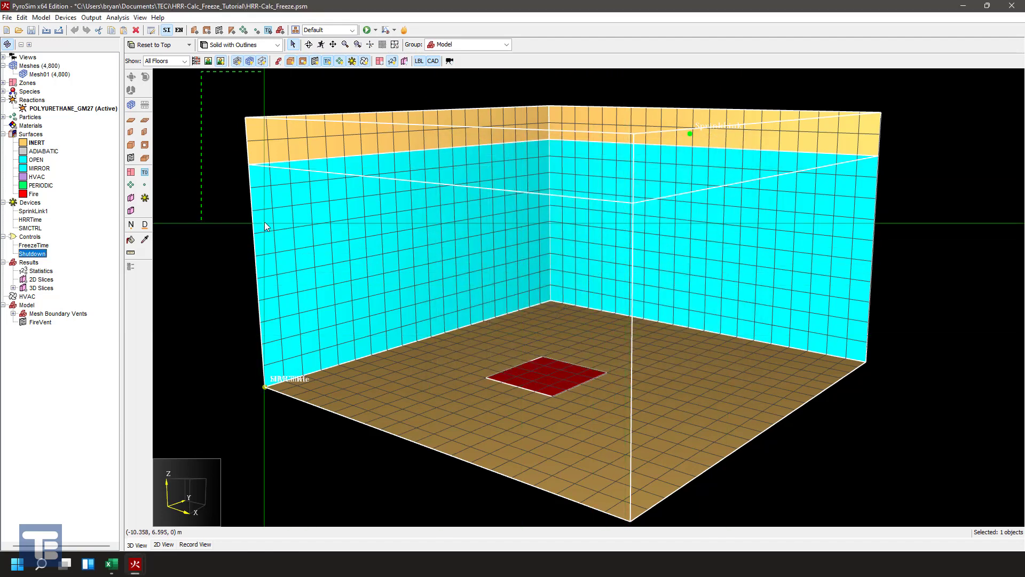
- Open the run in the PyroSim results viewer and display the TEMPERATURE 3D slice in an angled view of the room
click(404, 30)
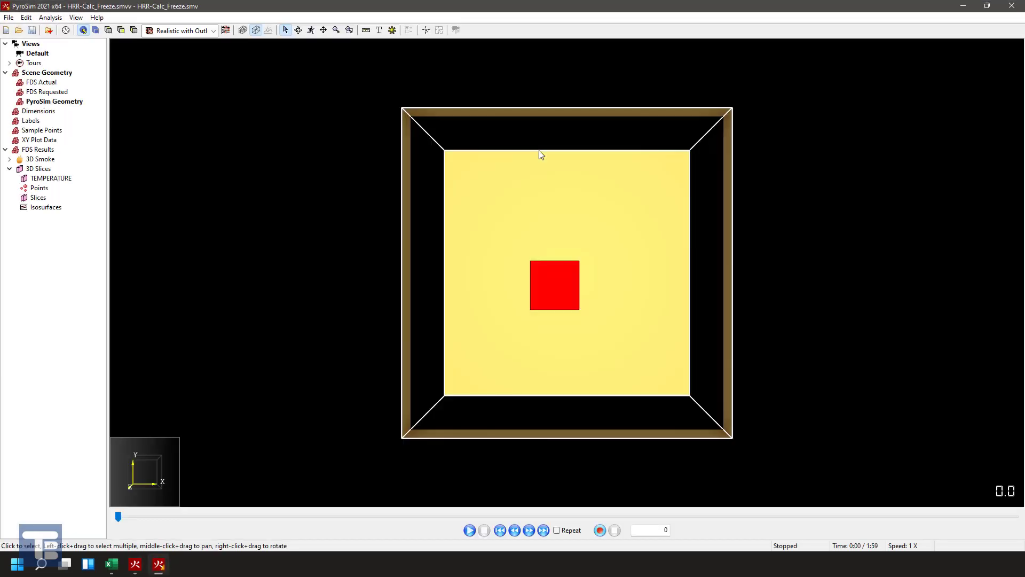
right_drag(454, 403, 409, 131)
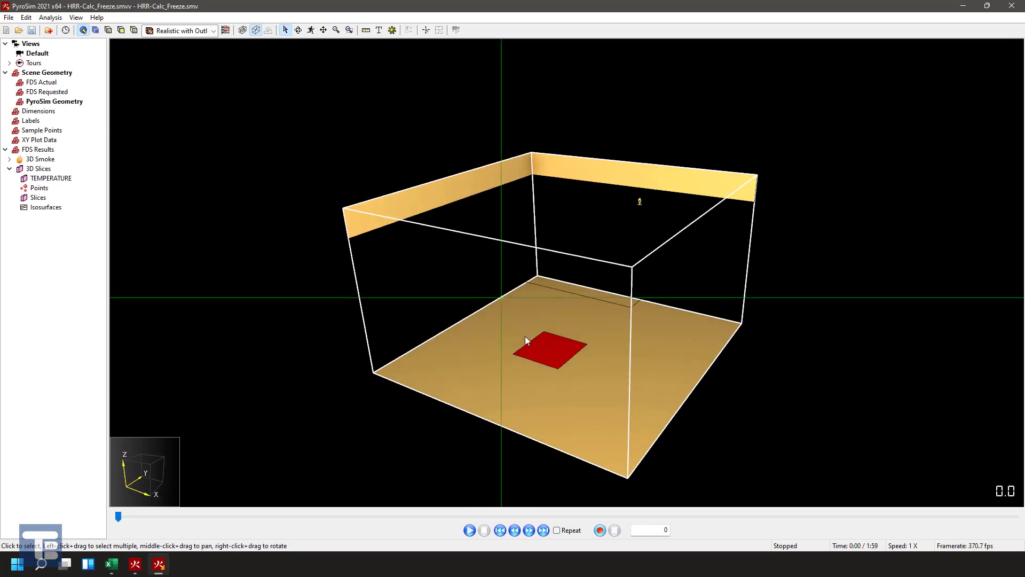
scroll(540, 372, up, 3)
right_drag(603, 431, 608, 407)
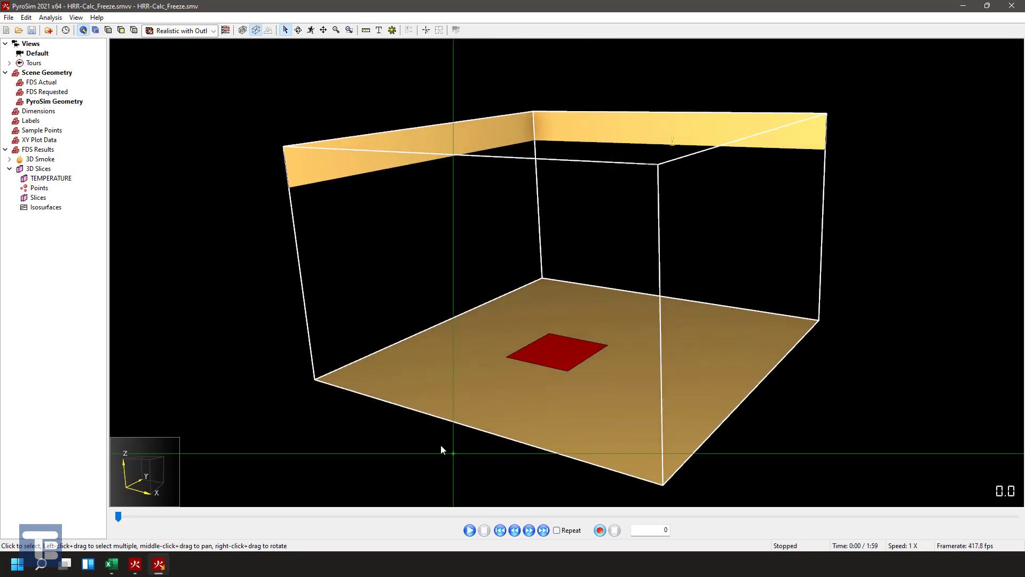
click(48, 179)
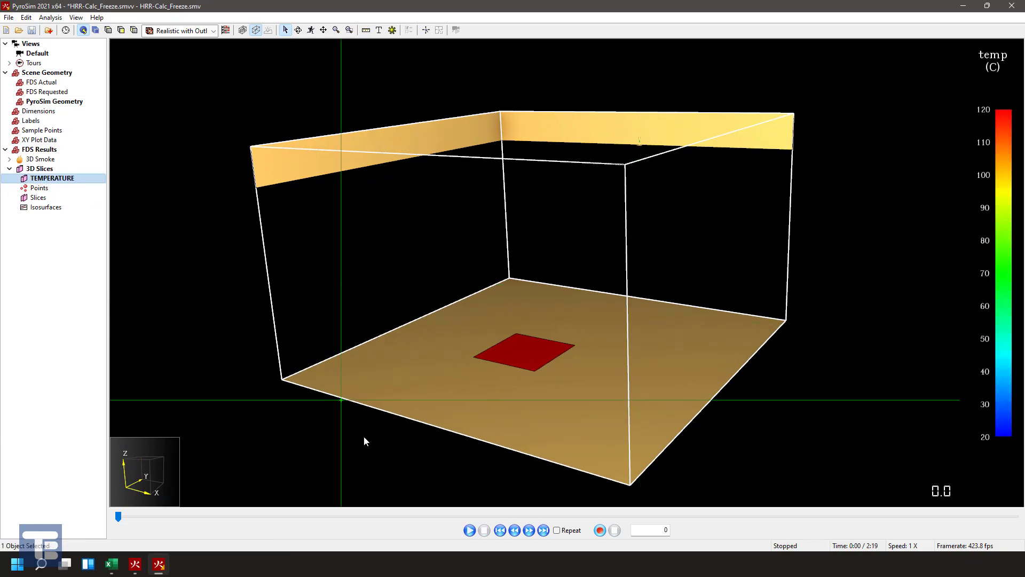
- Advance the results playback to about 95.6 s and examine the TEMPERATURE 3D slice from a higher angle
mouse_move(691, 235)
right_down()
mouse_move(676, 238)
mouse_move(696, 246)
right_up()
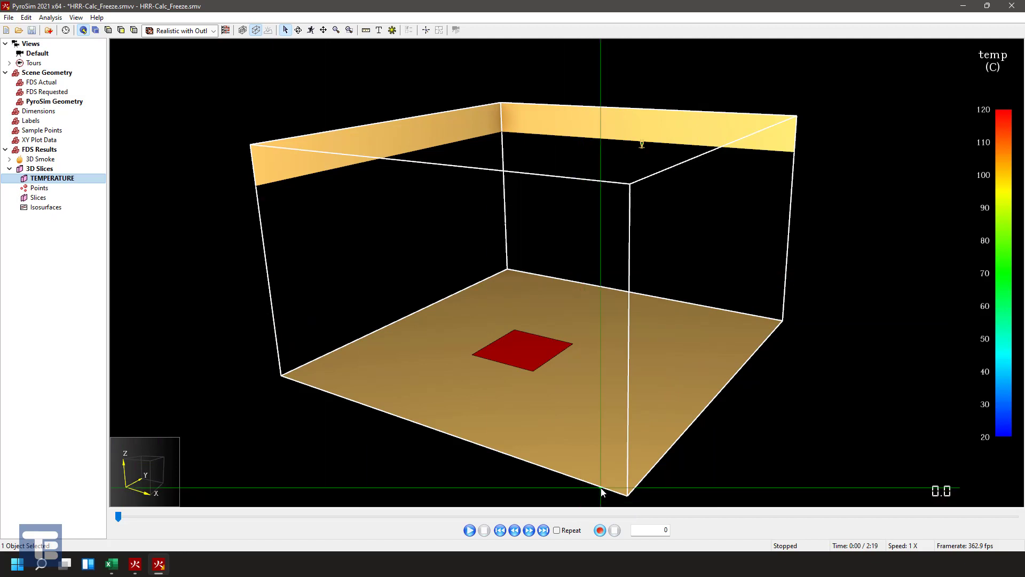
drag(126, 514, 736, 527)
right_drag(680, 355, 257, 225)
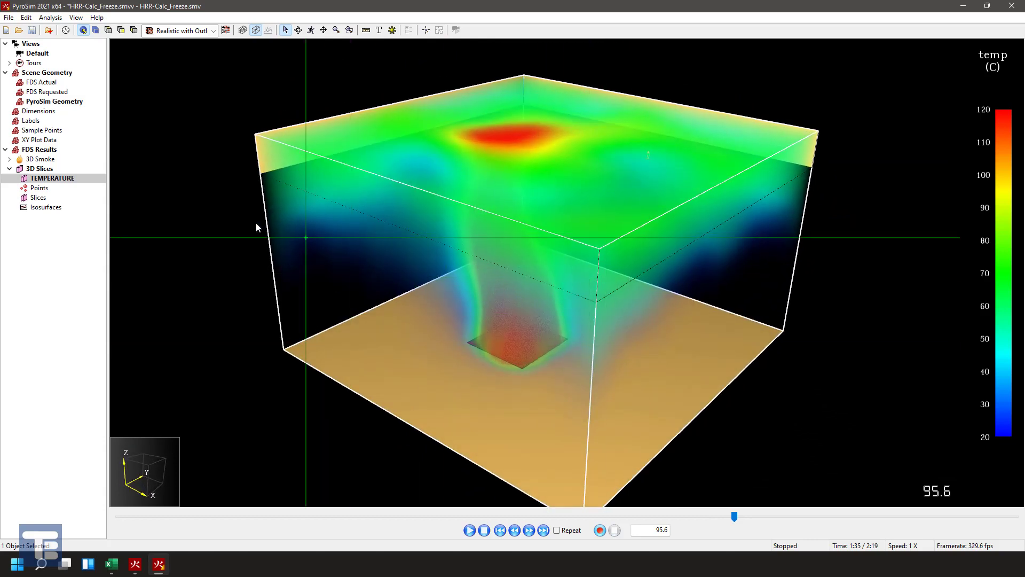
- Add a 50 °C TEMPERATURE isosurface from the 3D slice data and hide the TEMPERATURE 3D slice
right_click(58, 180)
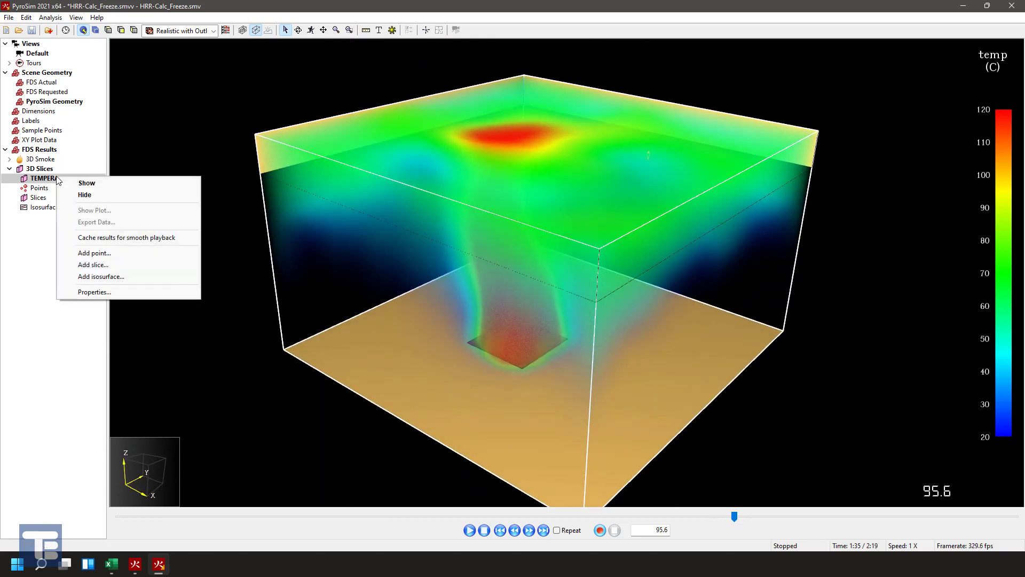
click(104, 276)
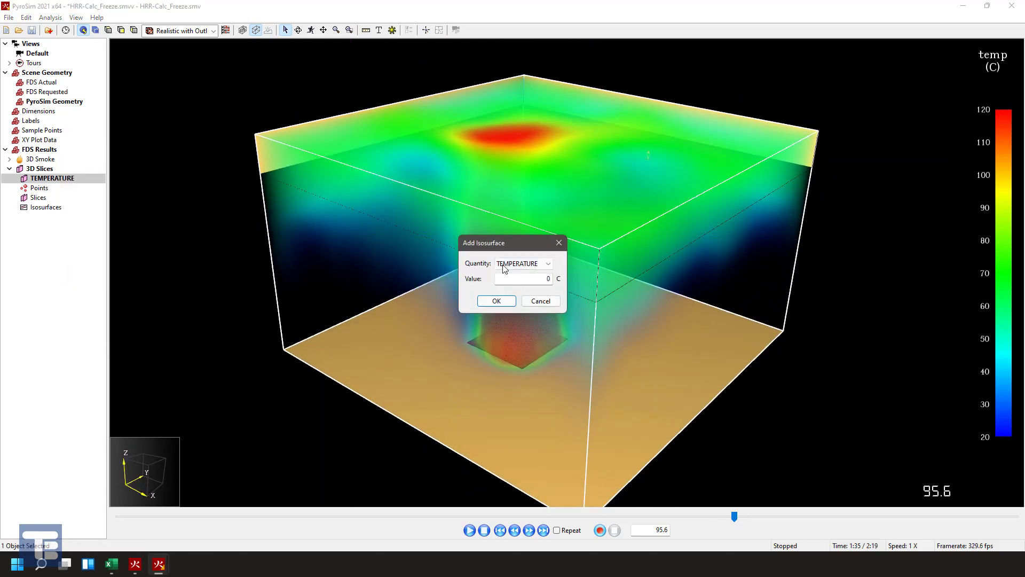
double_click(529, 277)
text(50)
click(509, 303)
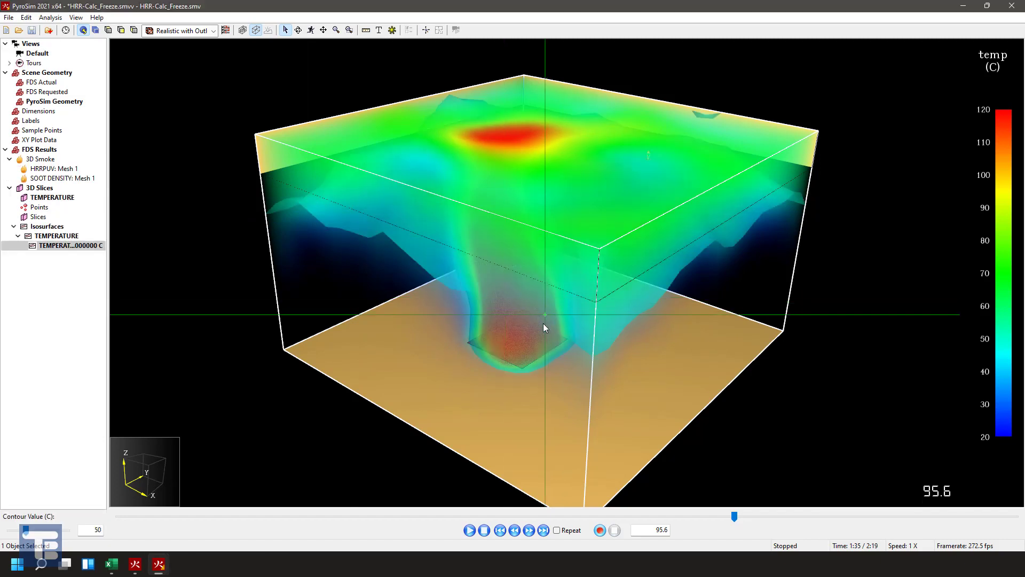
double_click(51, 198)
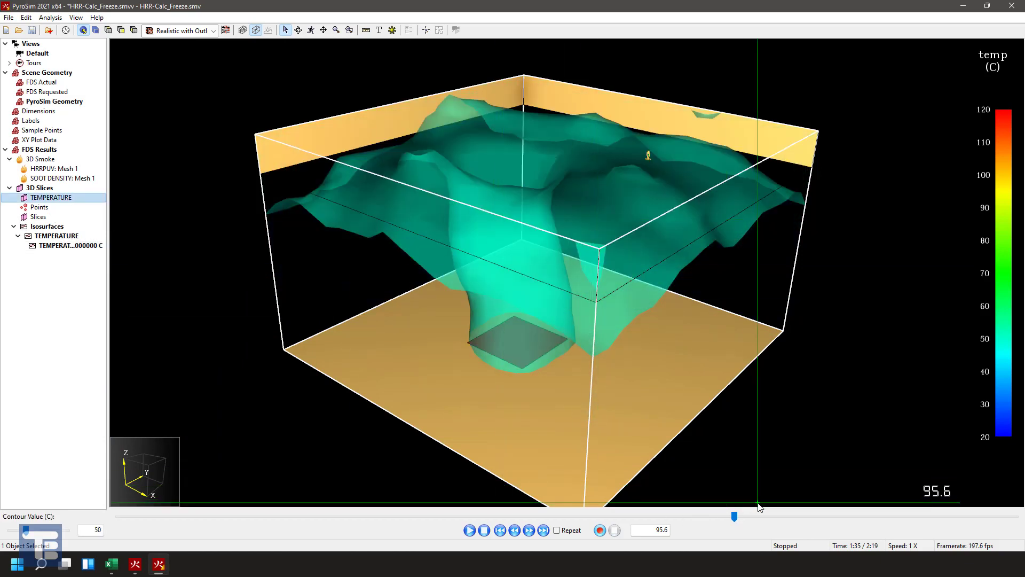
- Advance the playback to about 105.6 s and examine the temperature isosurface above the fire
drag(734, 516, 802, 529)
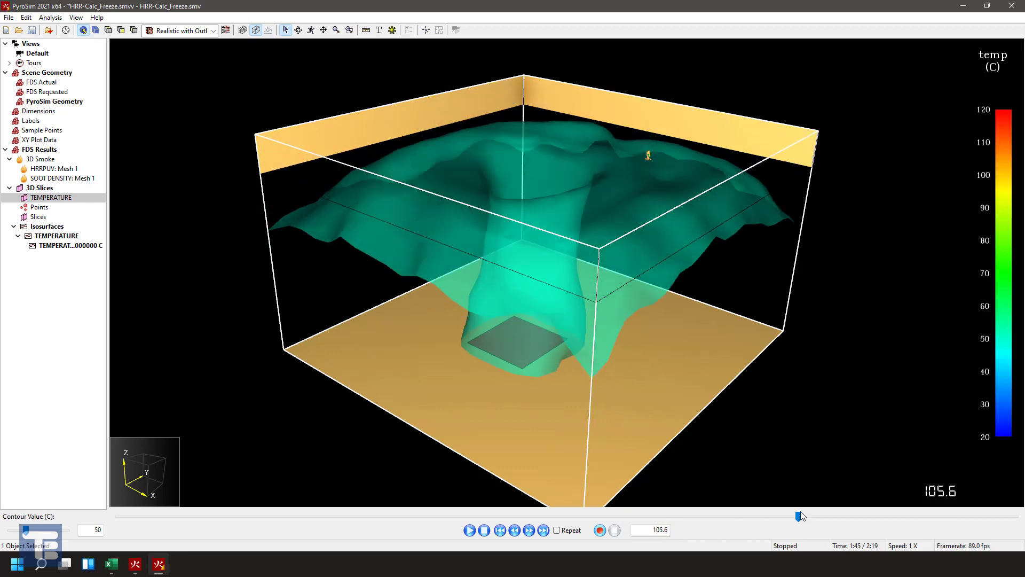
drag(492, 205, 617, 311)
middle_drag(617, 312, 578, 291)
middle_drag(572, 230, 608, 245)
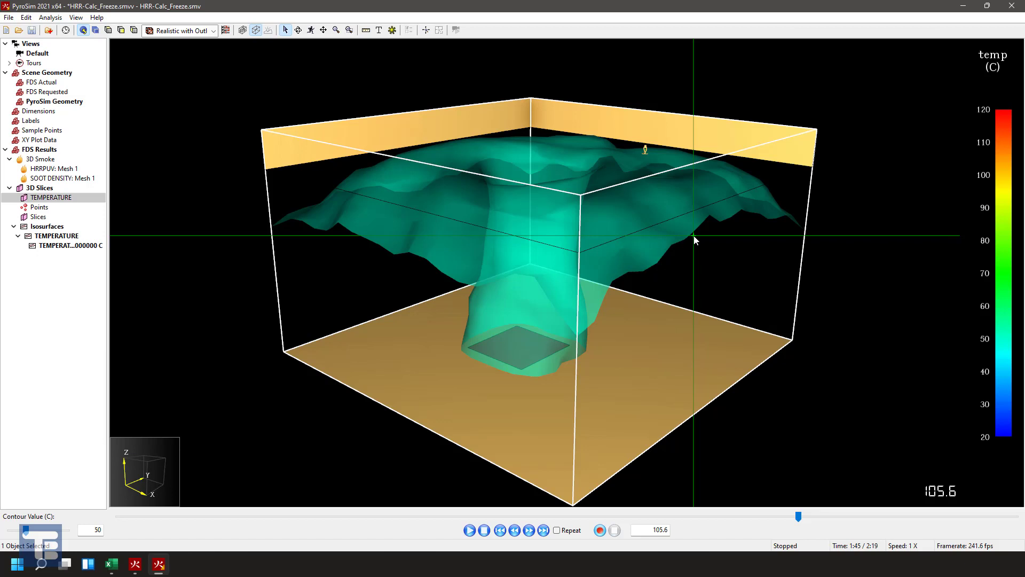
- Add a TEMPERATURE point from the 3D slice data at X 2.5, Y 2.5, Z 1.5
right_click(51, 200)
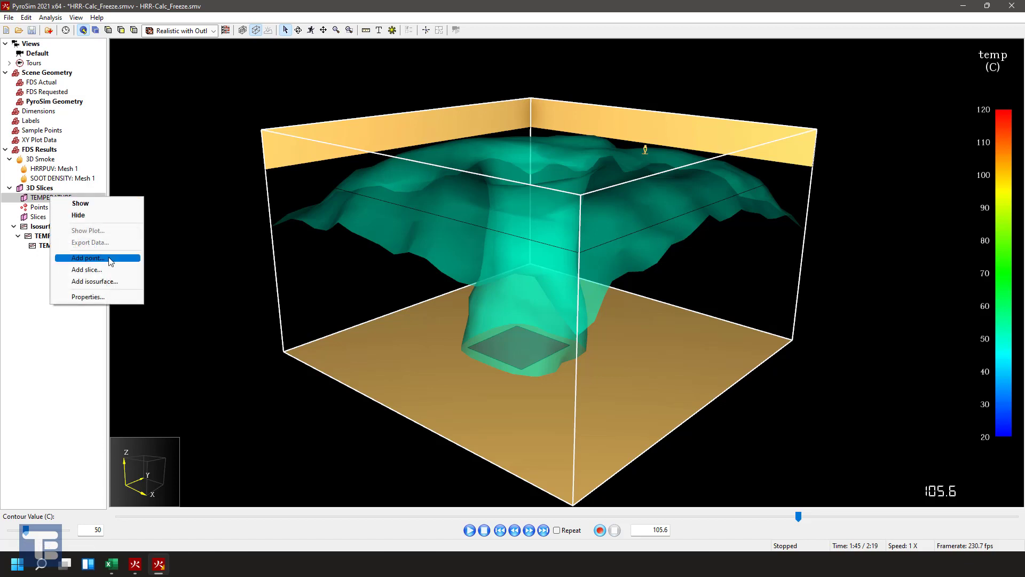
click(90, 258)
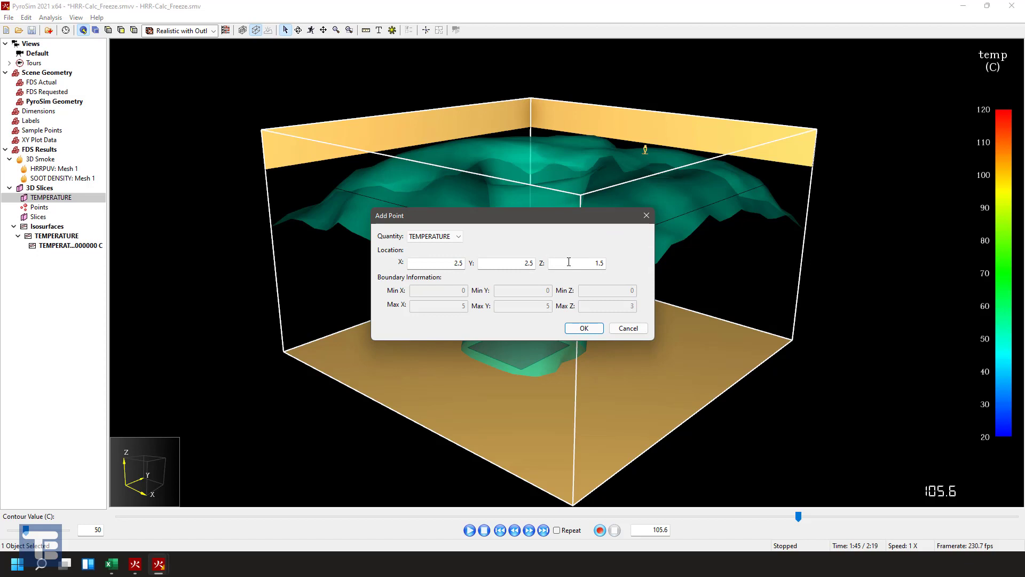
click(583, 327)
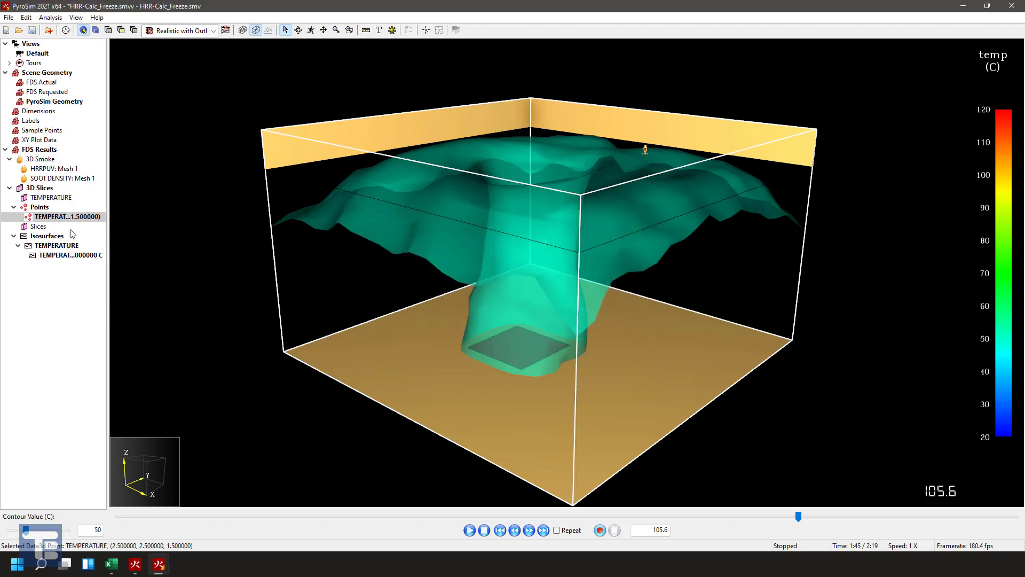
- Plot the new point's temperature over time, hide the data markers, and close the plot
right_click(57, 217)
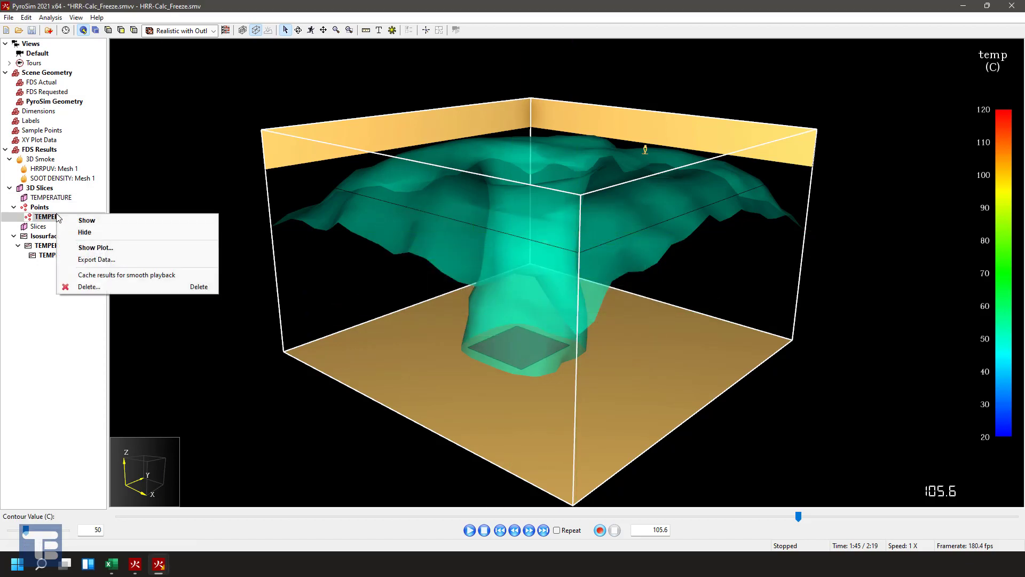
click(101, 247)
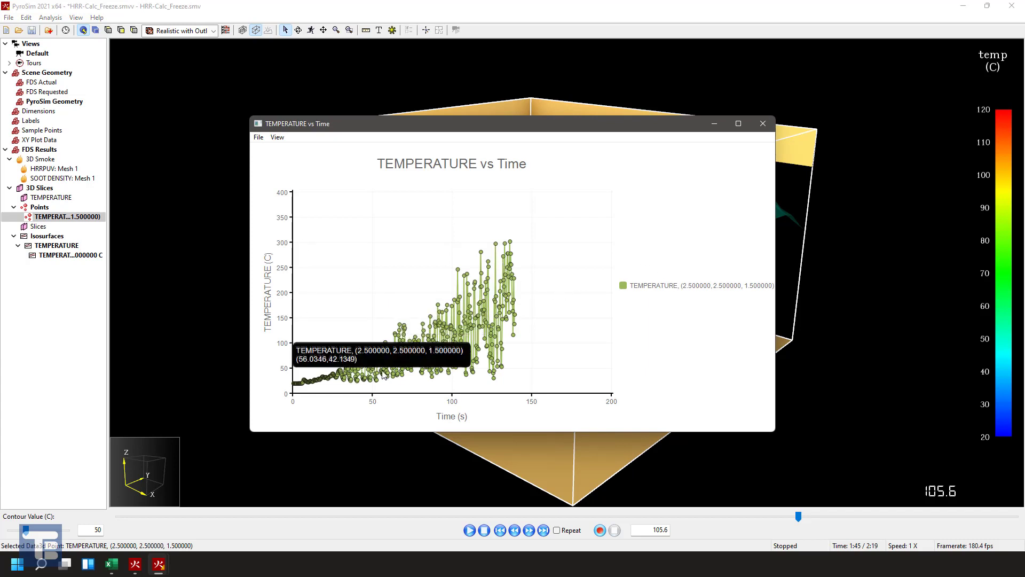
click(277, 138)
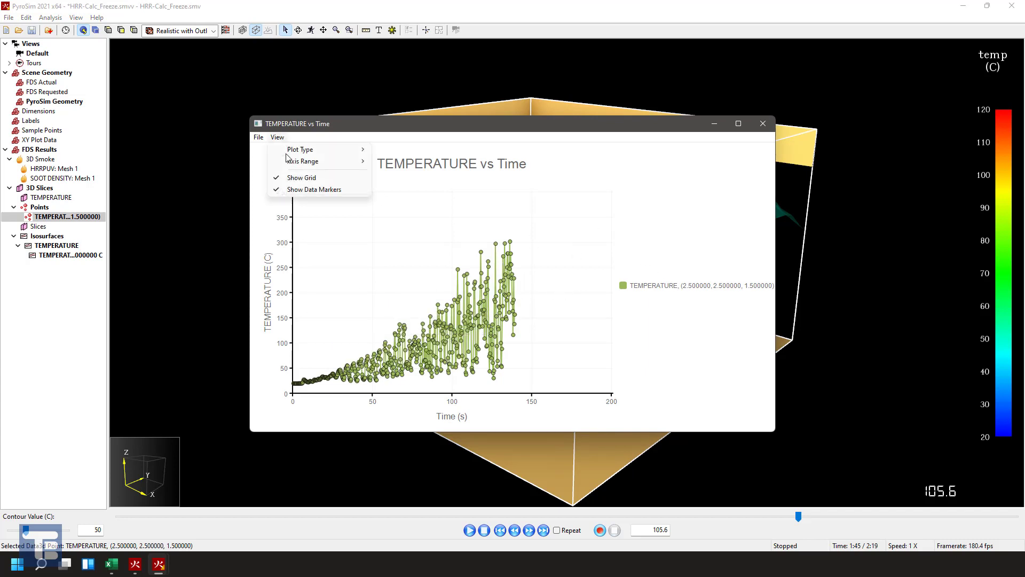
click(326, 190)
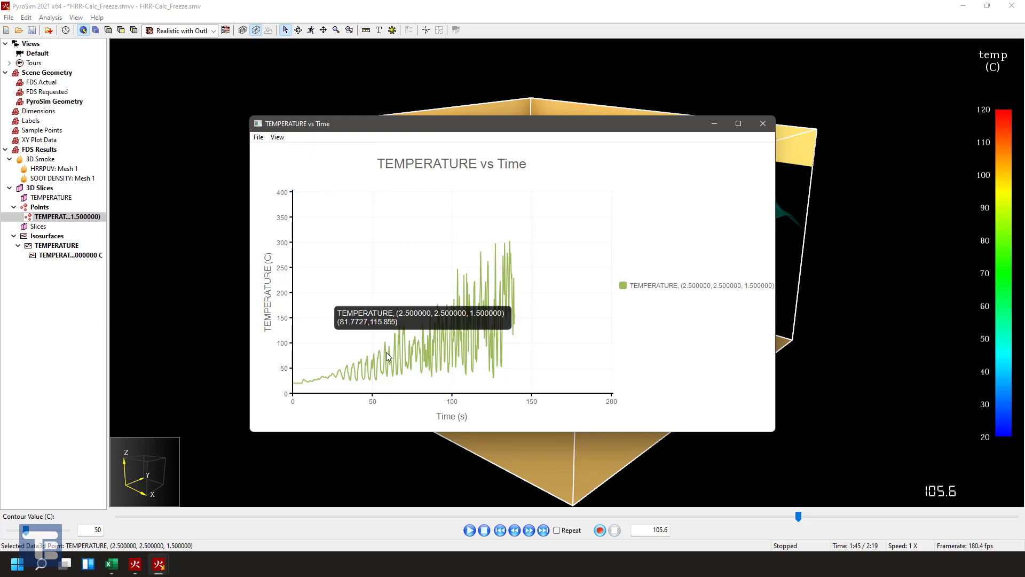
click(763, 123)
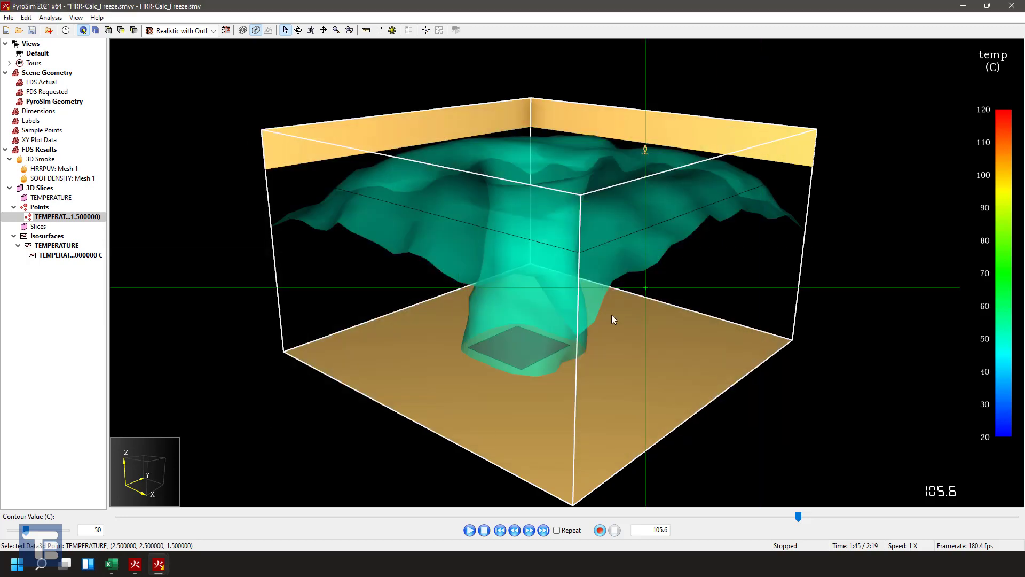
- Delete the TEMPERATURE point from the 3D slice results
right_click(60, 216)
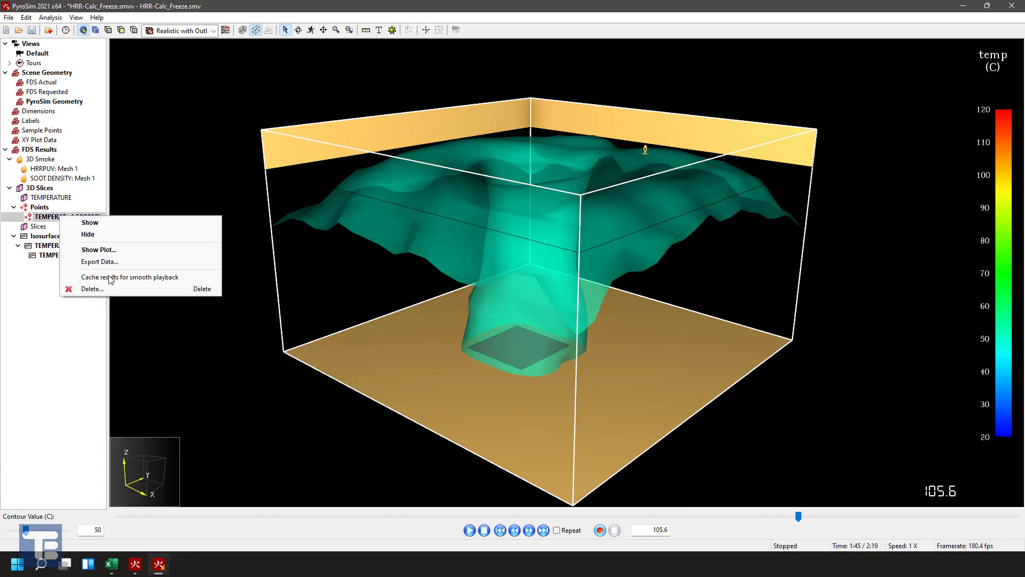
click(140, 288)
click(538, 281)
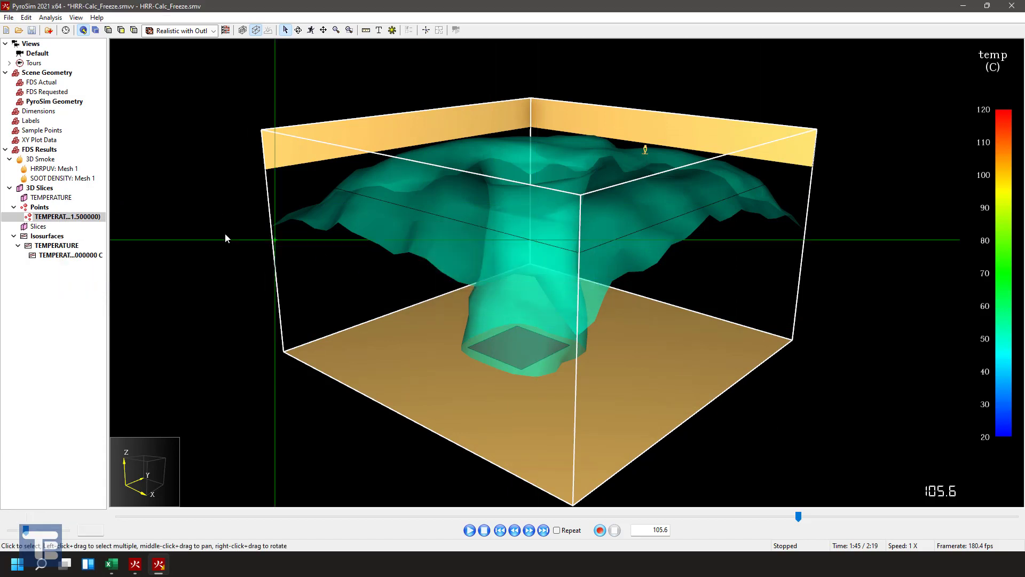
- Load HRR-Calc_Freeze_hrr.csv into the XY plot data as FDS Thermal Output with time column 1
right_click(32, 140)
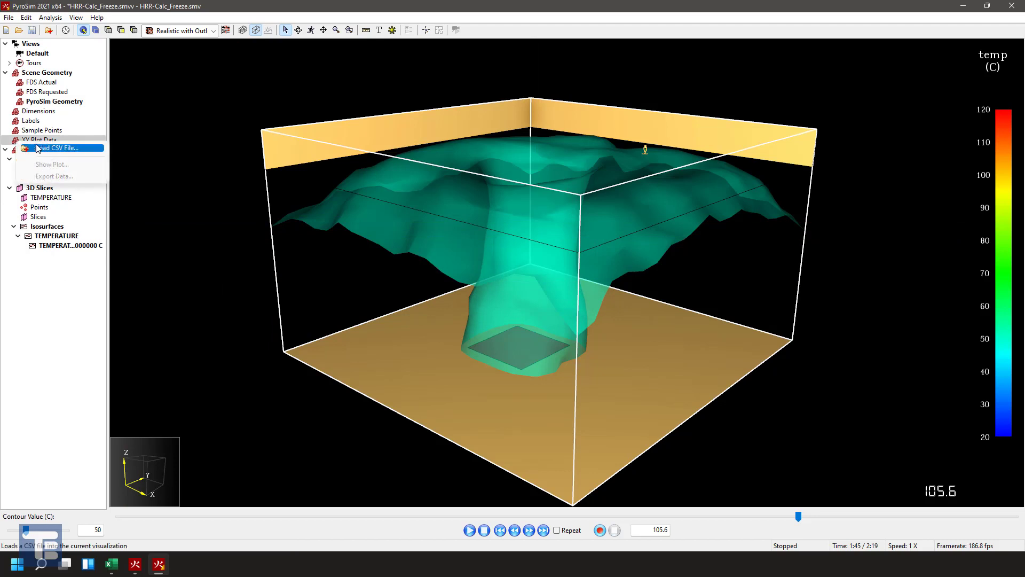
click(47, 149)
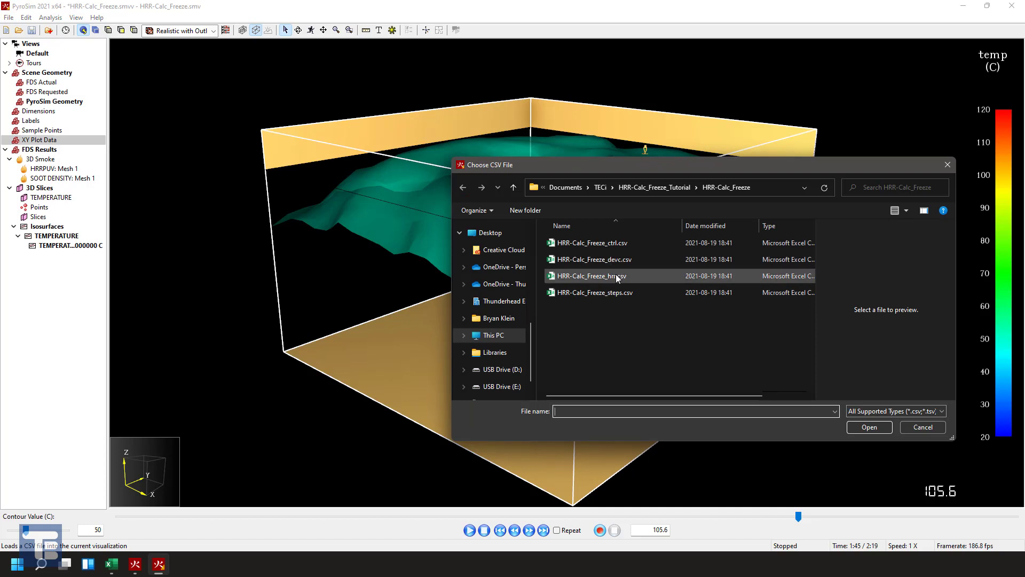
click(609, 260)
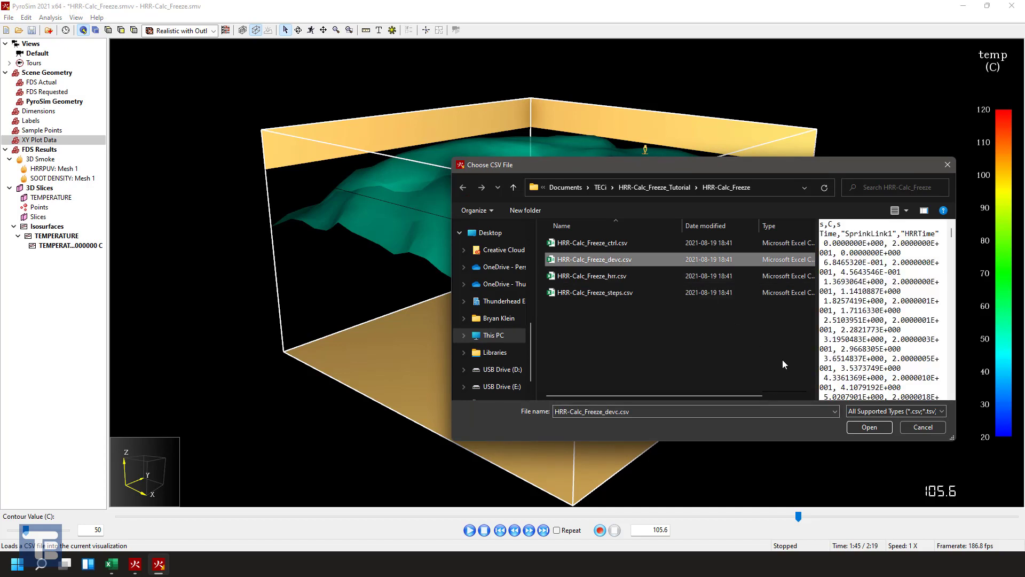
click(579, 276)
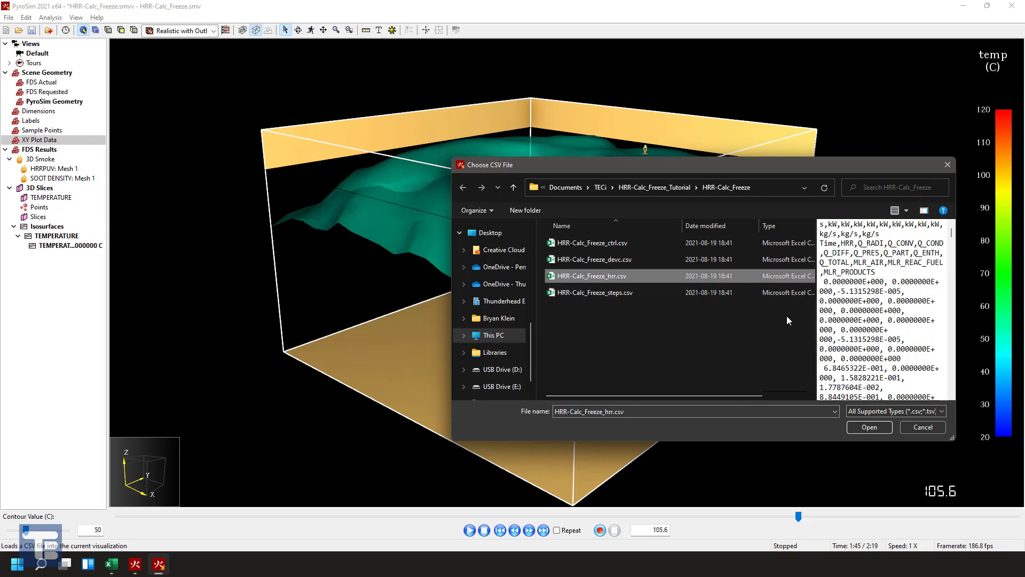
click(866, 427)
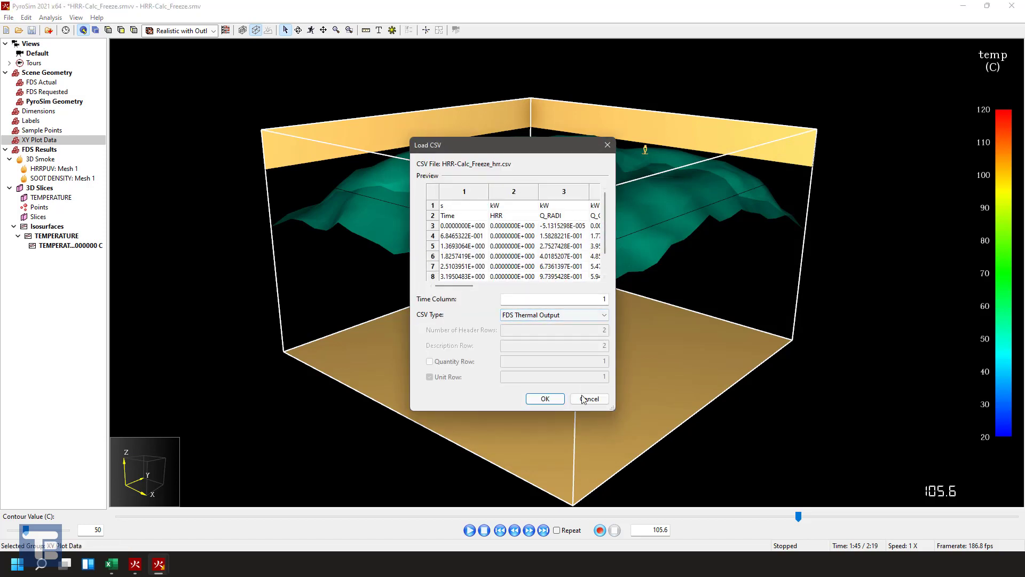
click(546, 398)
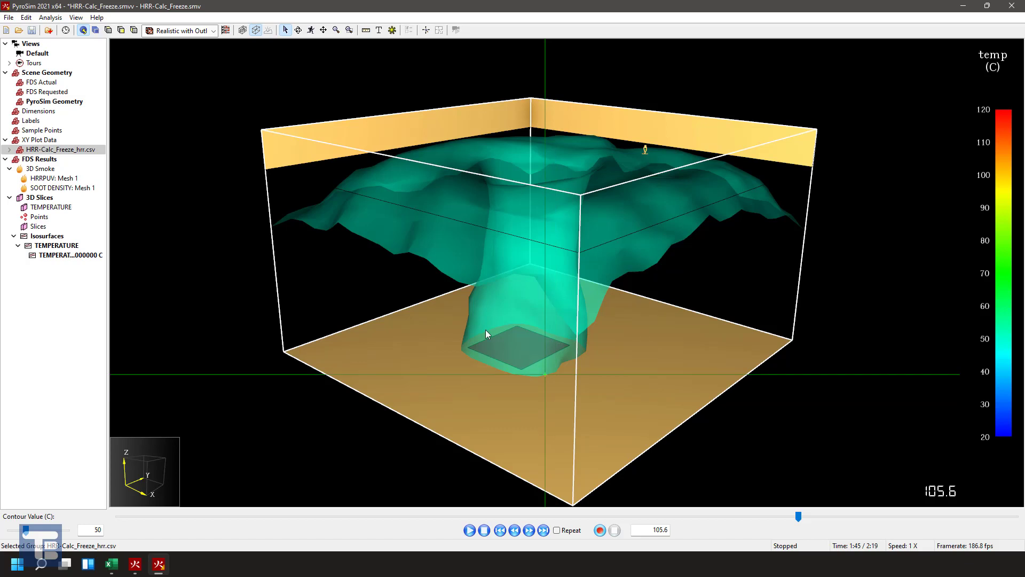
- Plot HRR from the loaded CSV without data markers and examine the plateau and the start of the ramp
click(10, 151)
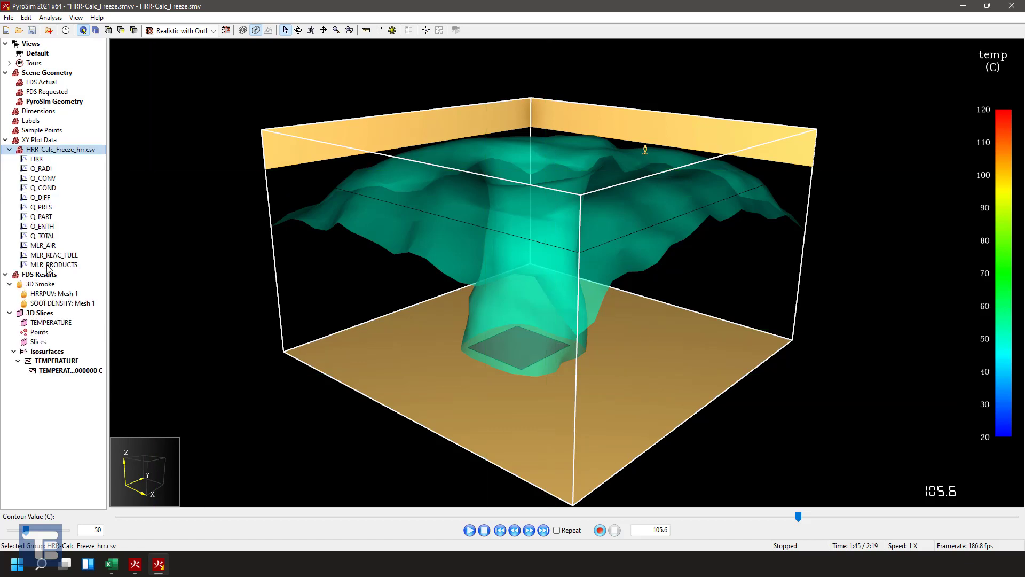
right_click(34, 161)
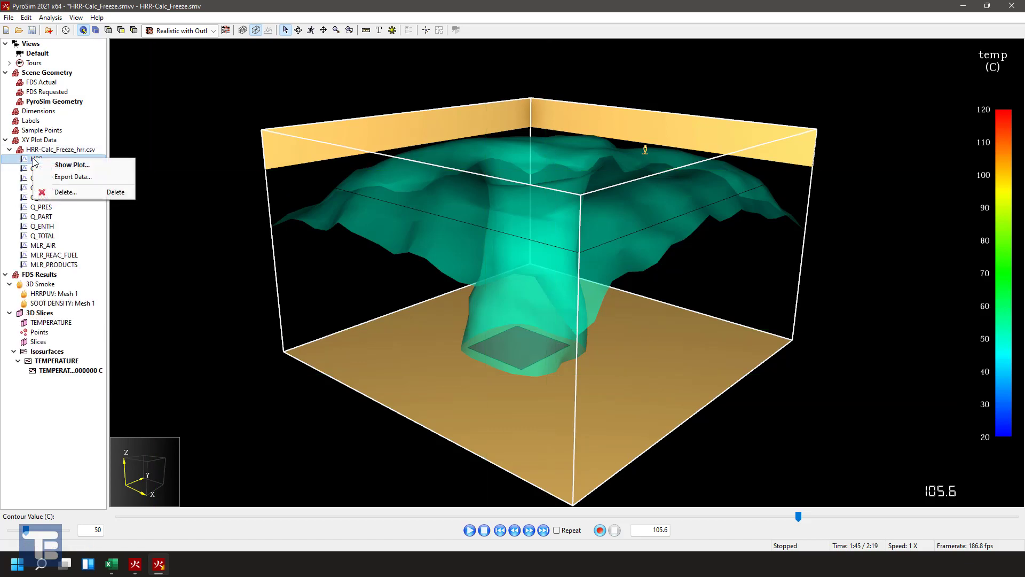
click(69, 165)
click(278, 137)
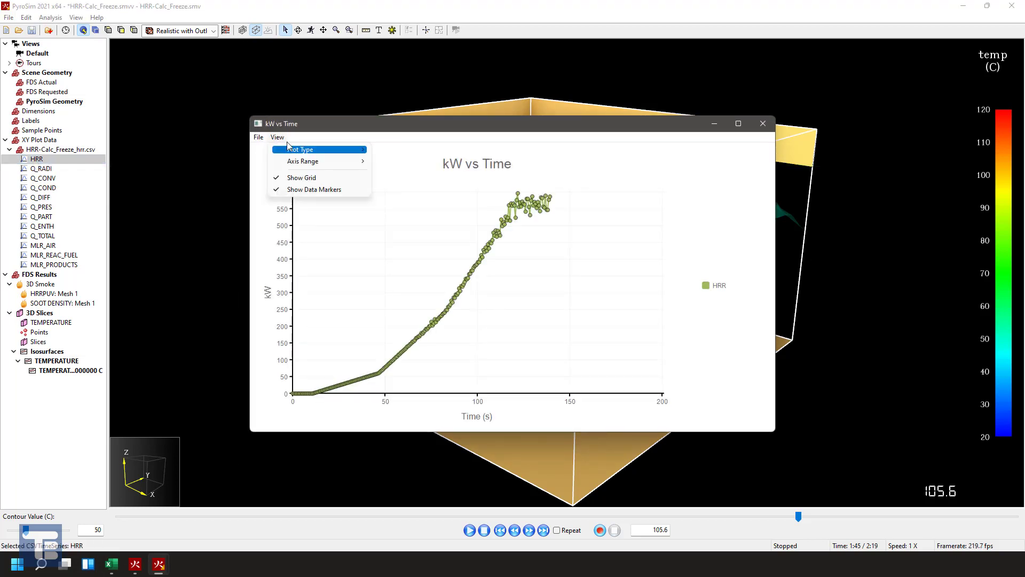
click(322, 189)
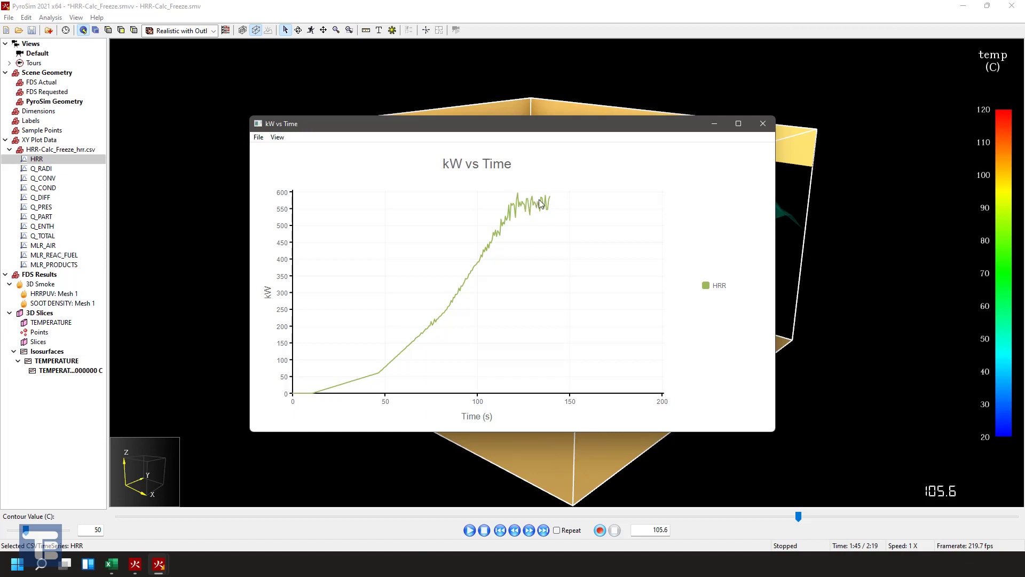
mouse_move(528, 208)
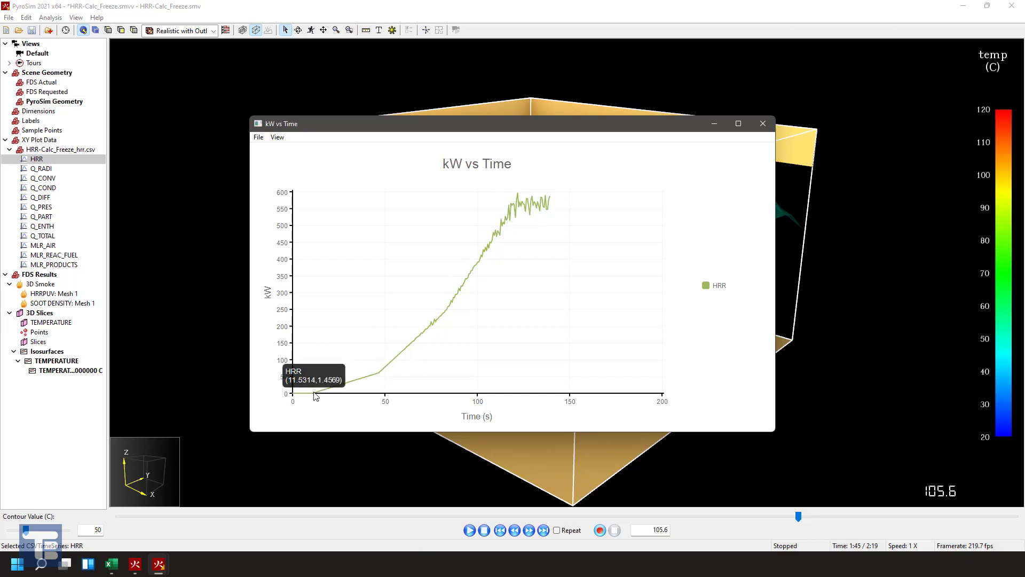
mouse_move(312, 393)
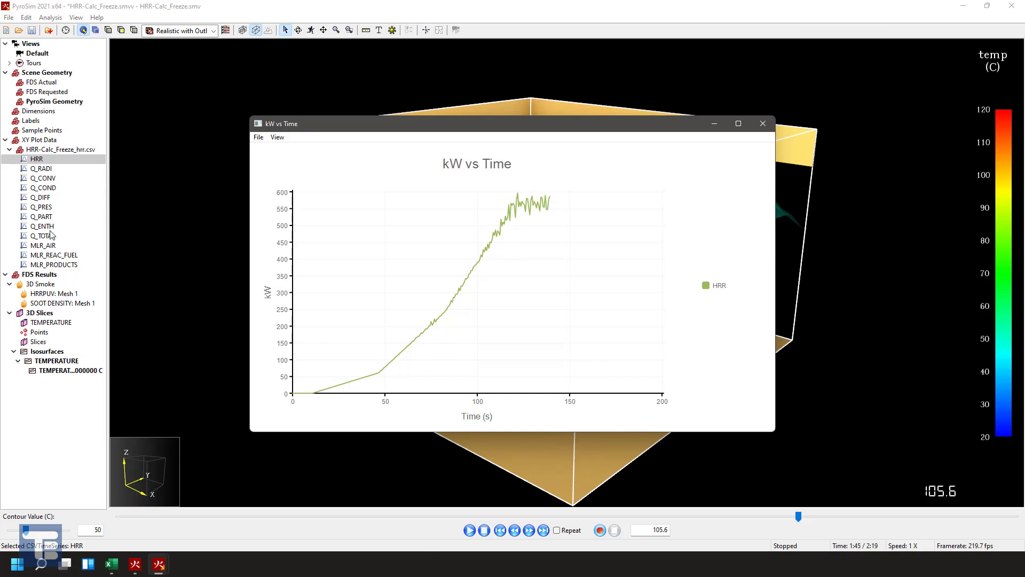
- Plot MLR_REAC_FUEL from the loaded CSV without data markers, examine the curve, and close the plot
click(52, 255)
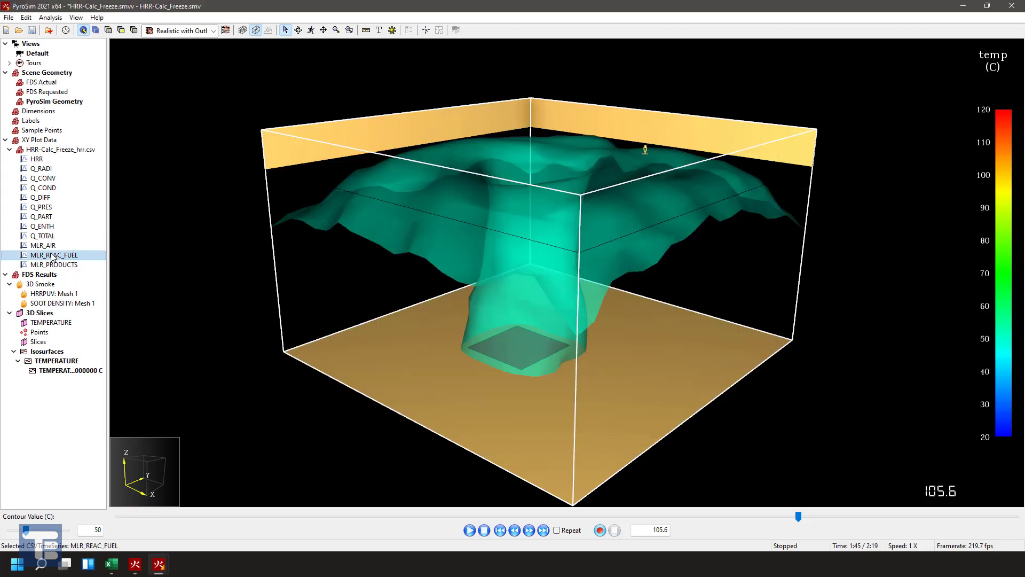
double_click(52, 255)
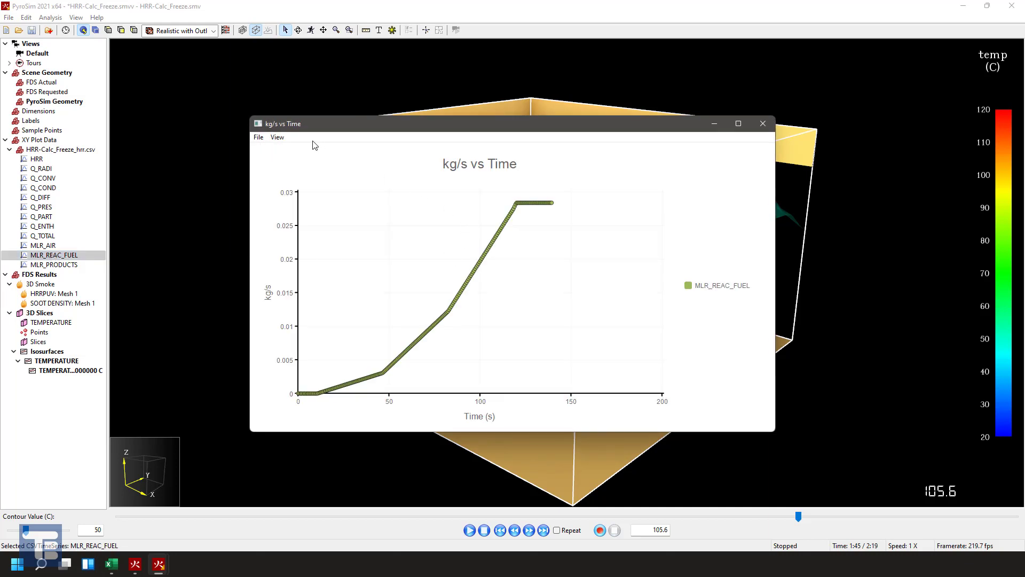
click(279, 139)
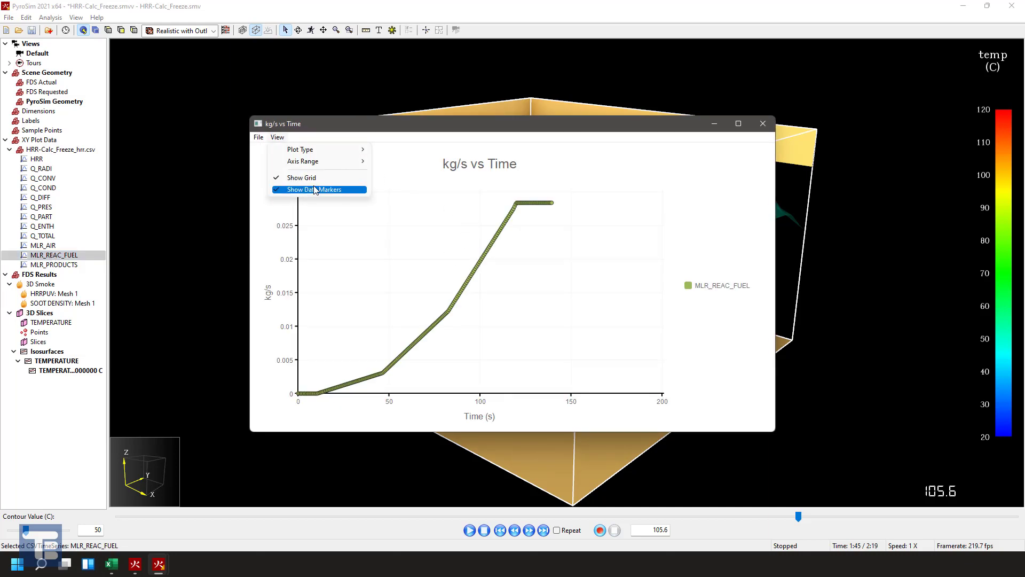
click(315, 190)
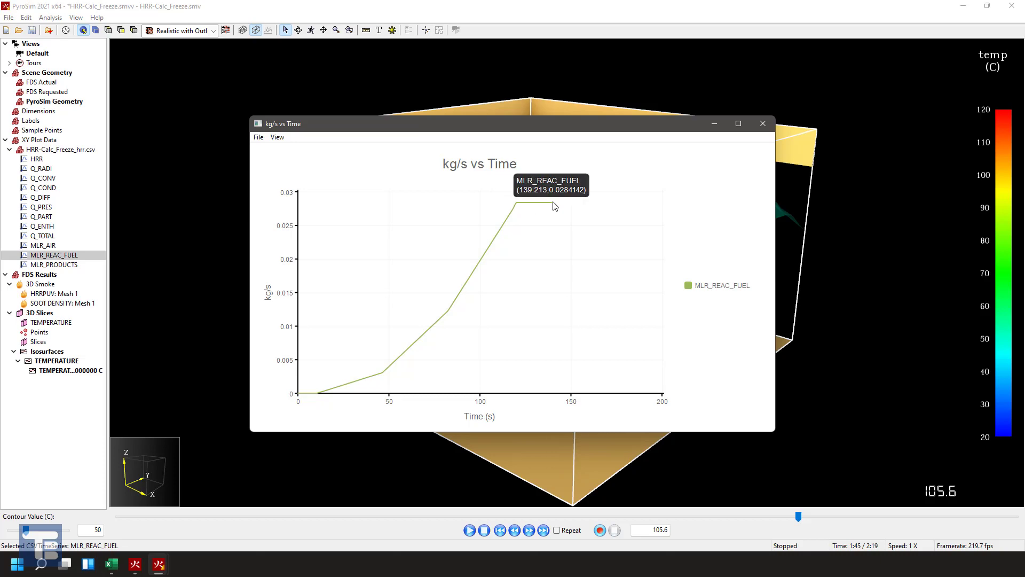
click(762, 123)
drag(567, 230, 536, 219)
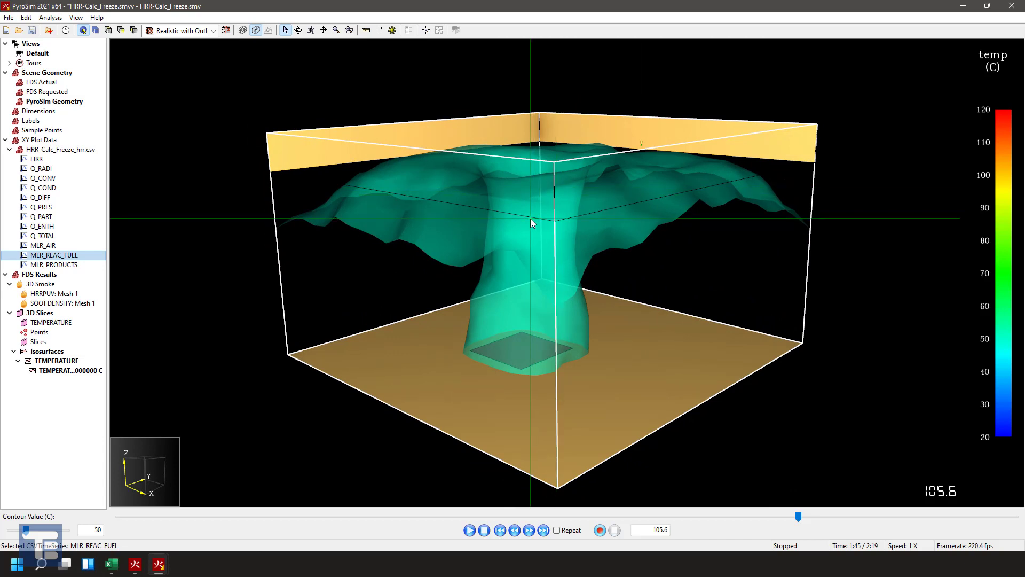
- Collapse the HRR-Calc_Freeze_hrr.csv entries and switch to Excel to view the hrr-calculator_t2-growth-decay.xlsm and hrr-calculator_data-driven.xlsm workbooks
click(9, 150)
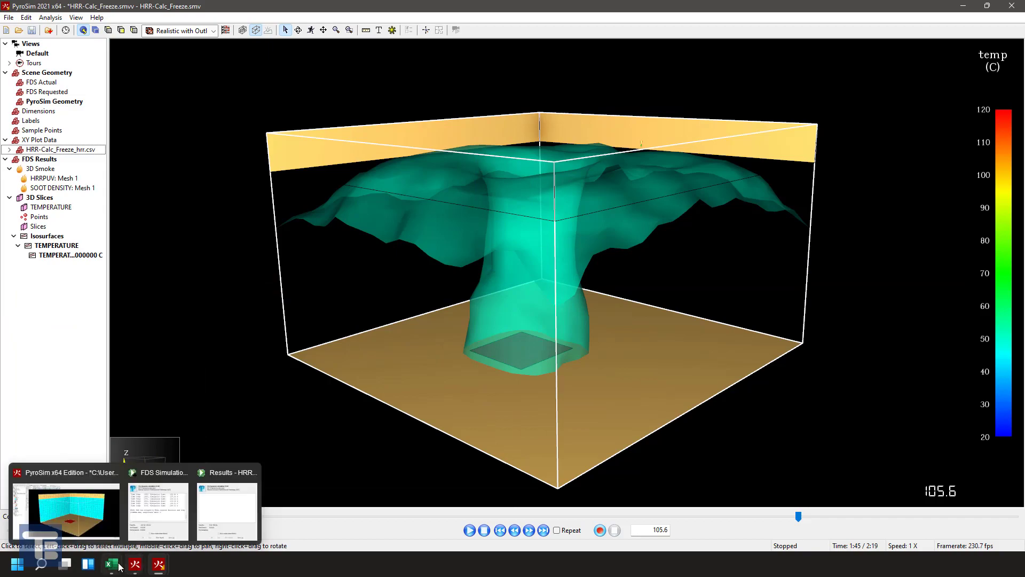
click(59, 507)
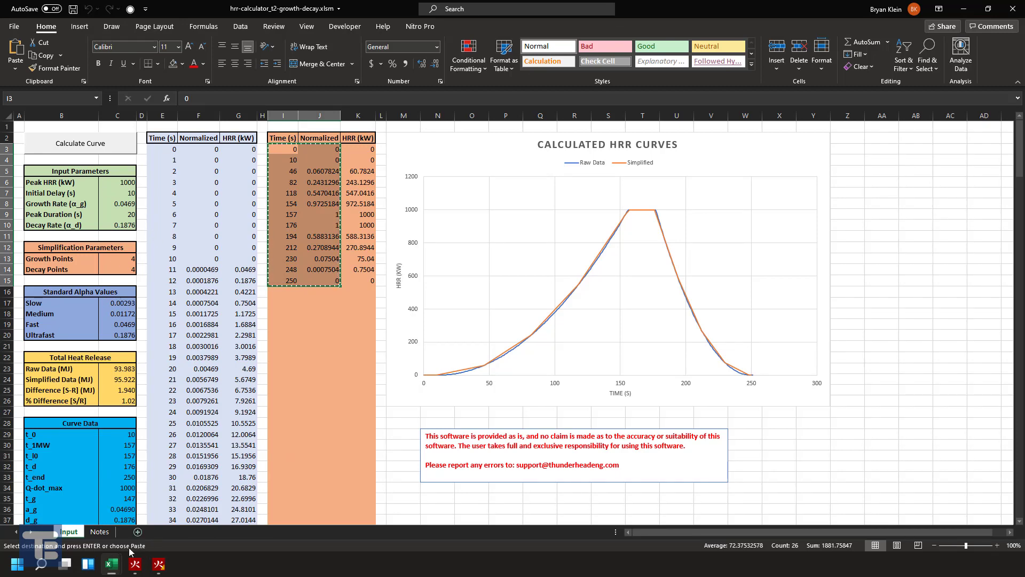
mouse_move(111, 564)
click(171, 504)
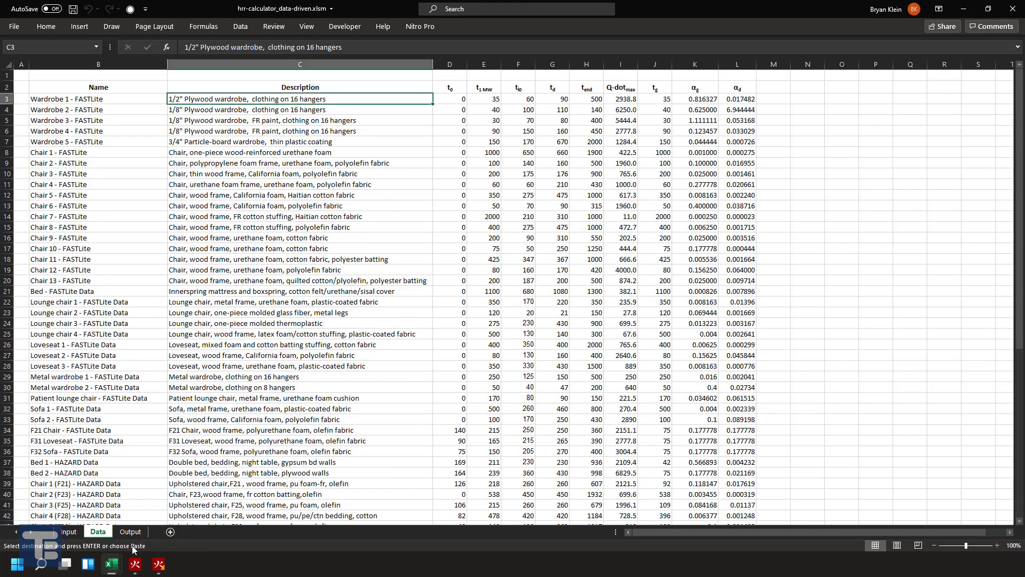
- Switch to the HRR-Calc_Freeze.psm model in PyroSim and examine the mesh and fire vent from a slightly different angle
mouse_move(135, 564)
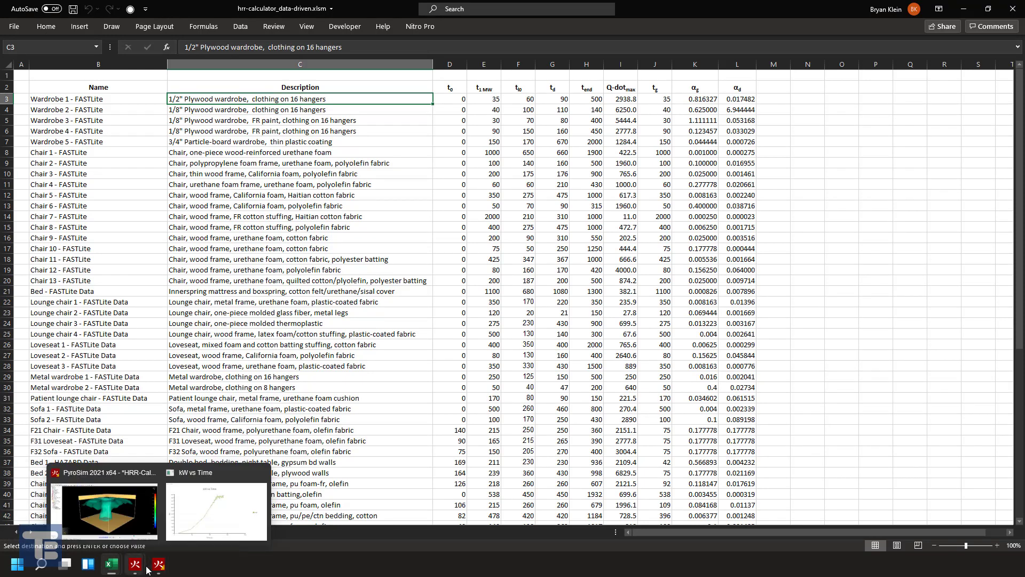
click(101, 526)
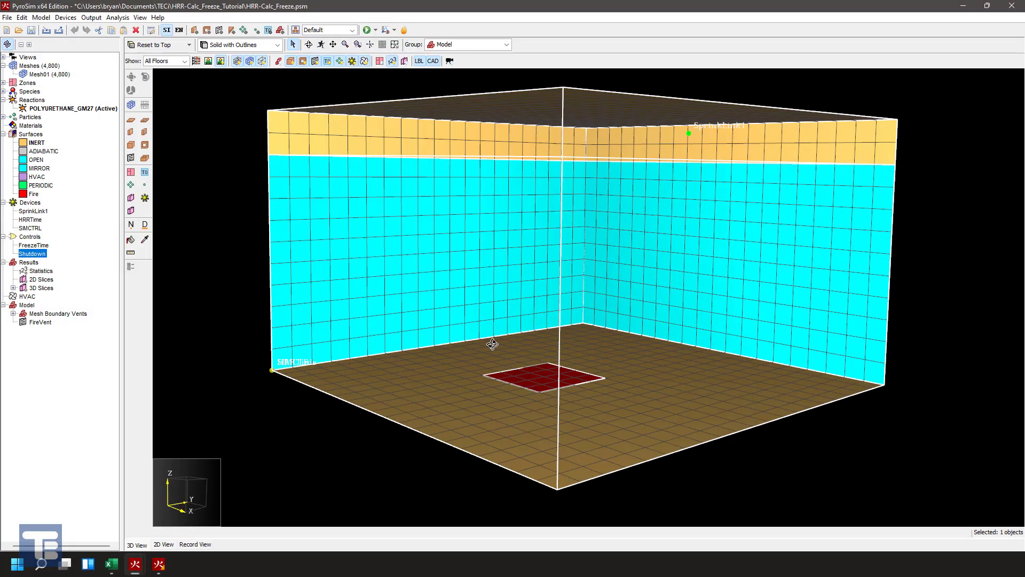
middle_drag(492, 344, 493, 366)
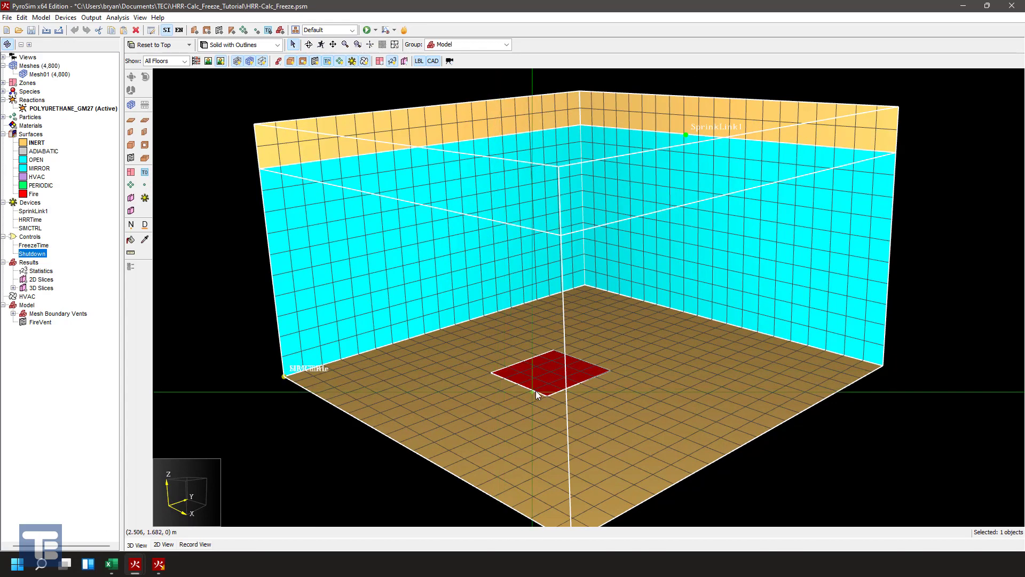